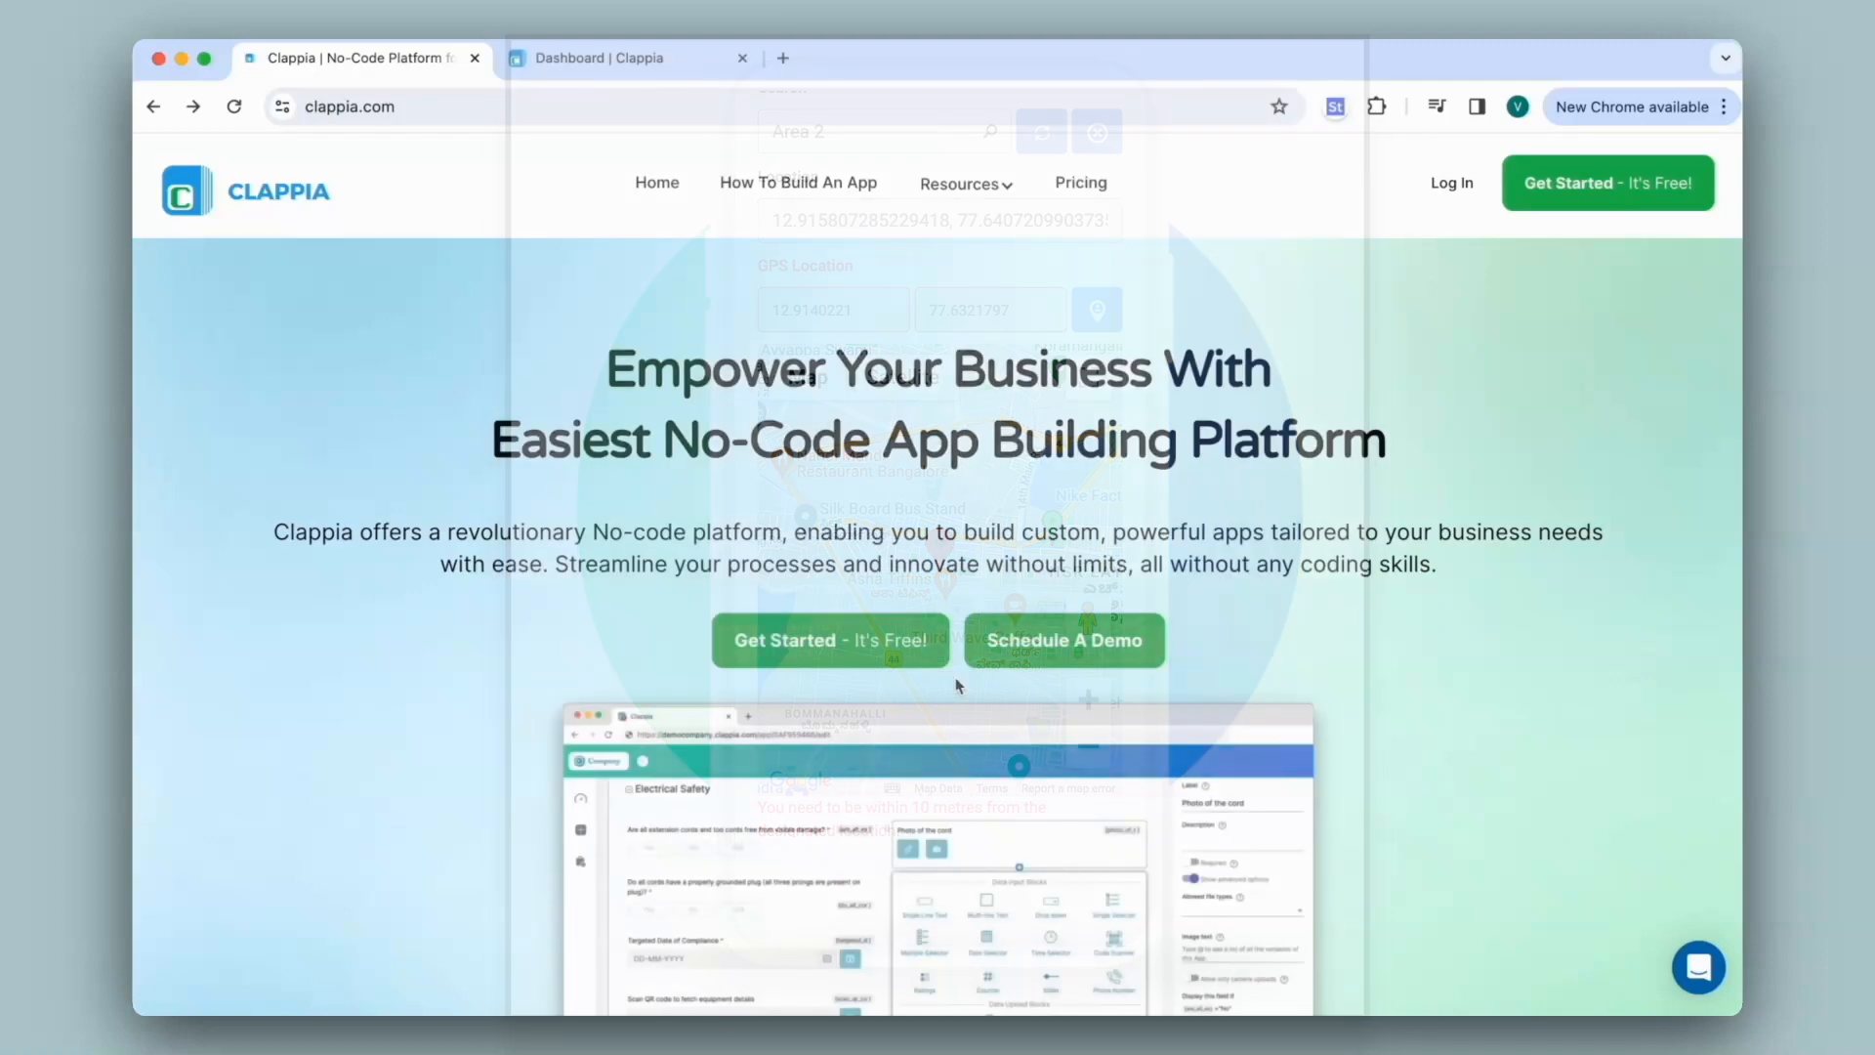
From the Dashboard, create a new app and rename it from 'Untitled App' to 'Area Master'
click(636, 58)
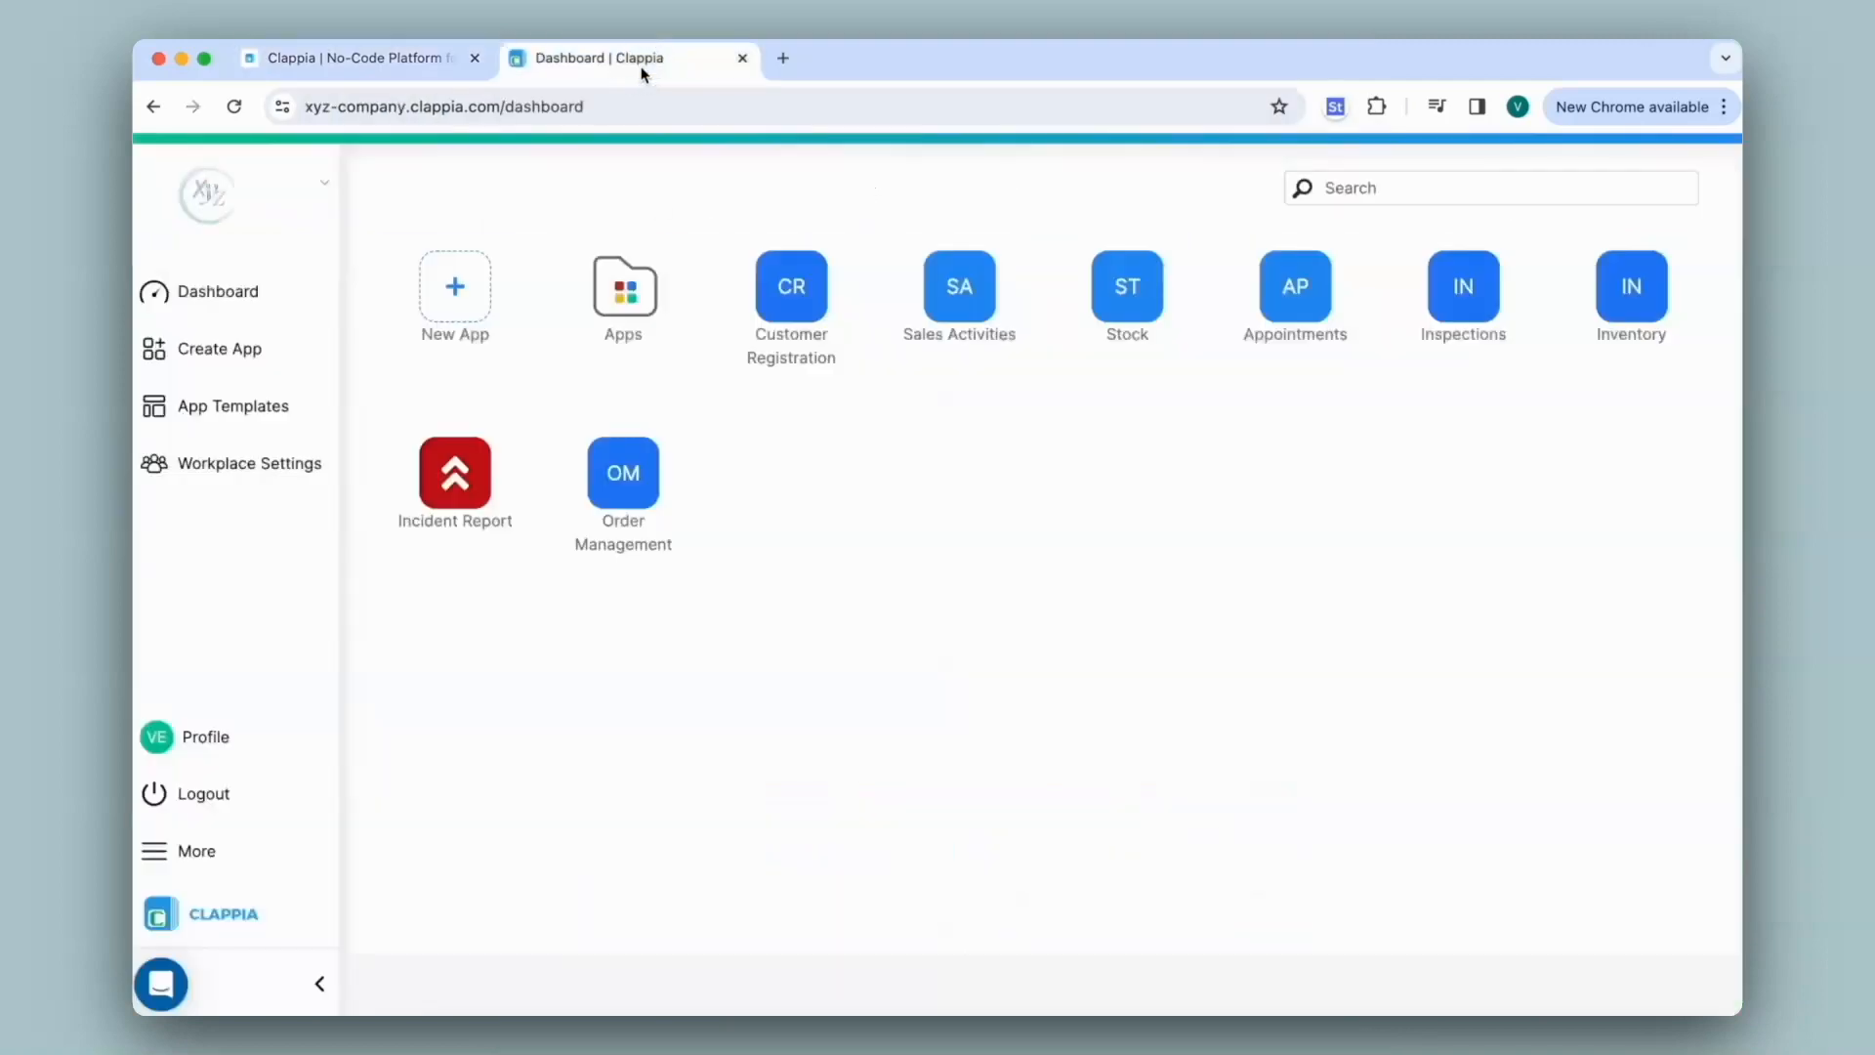
click(474, 282)
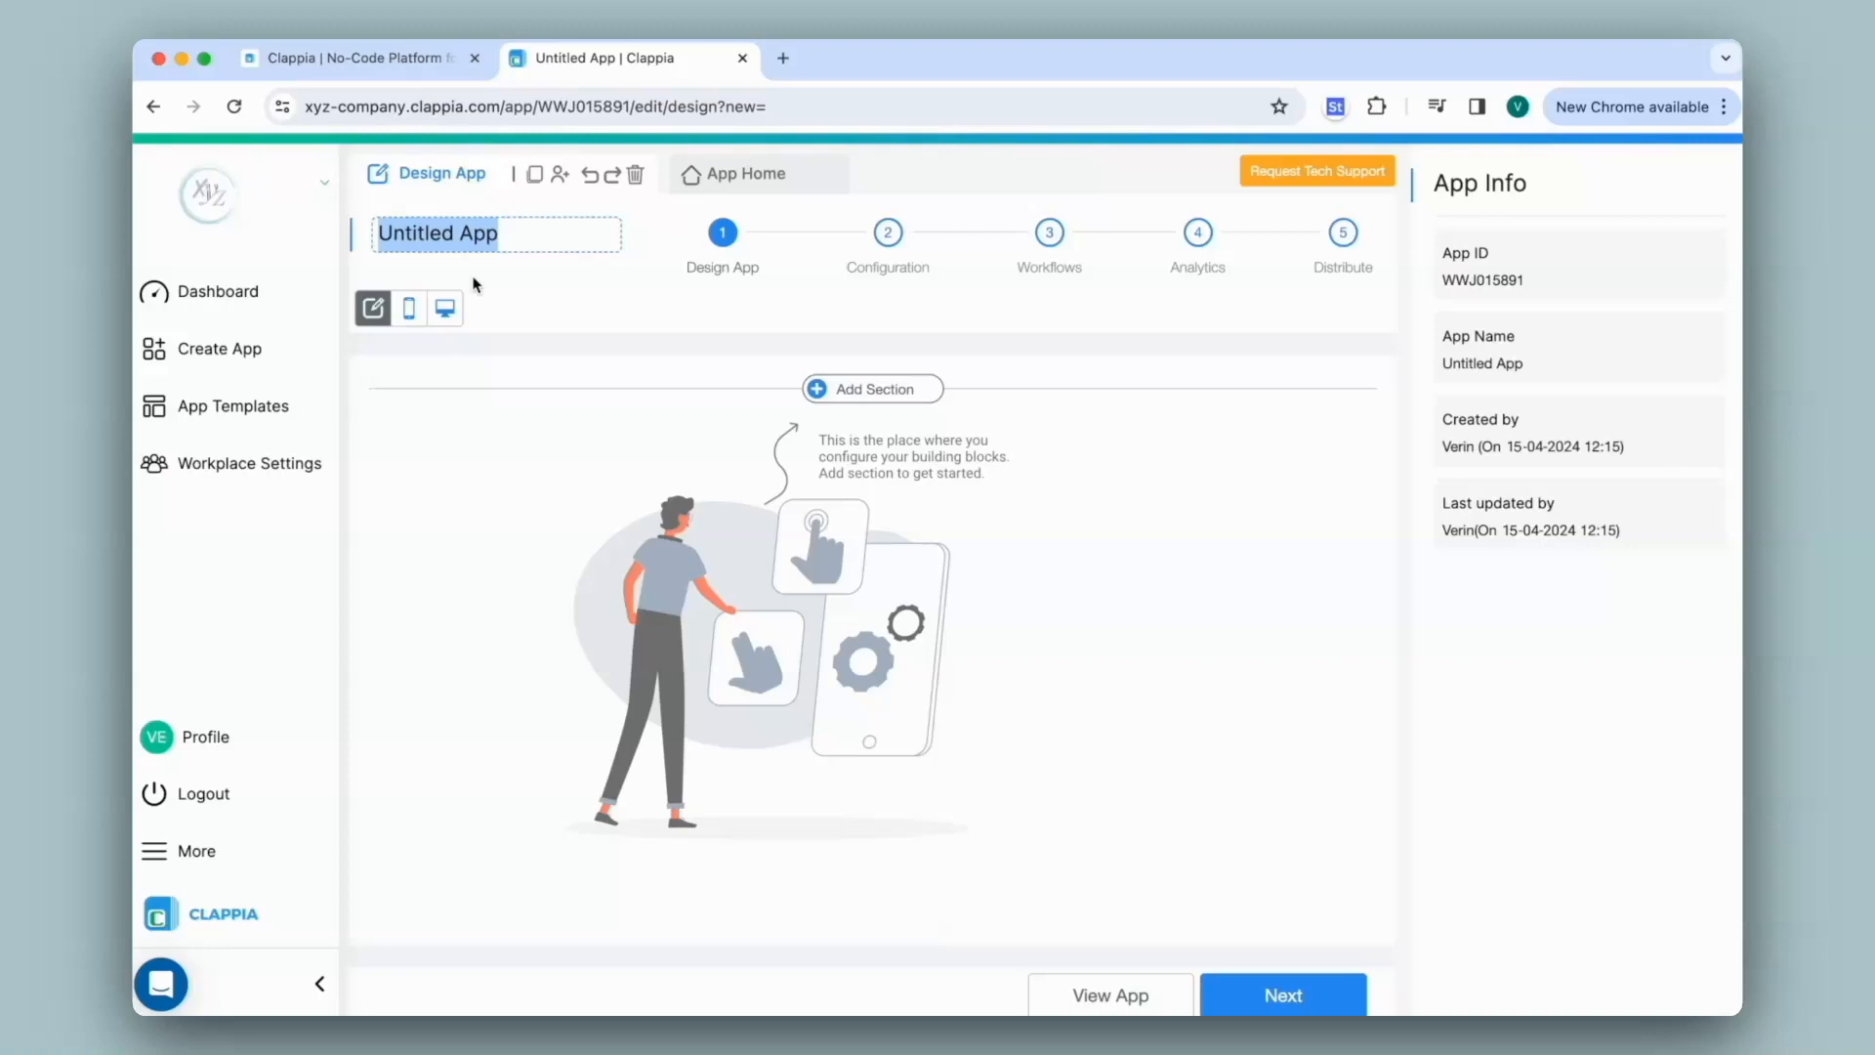
text(Area Master)
key(Return)
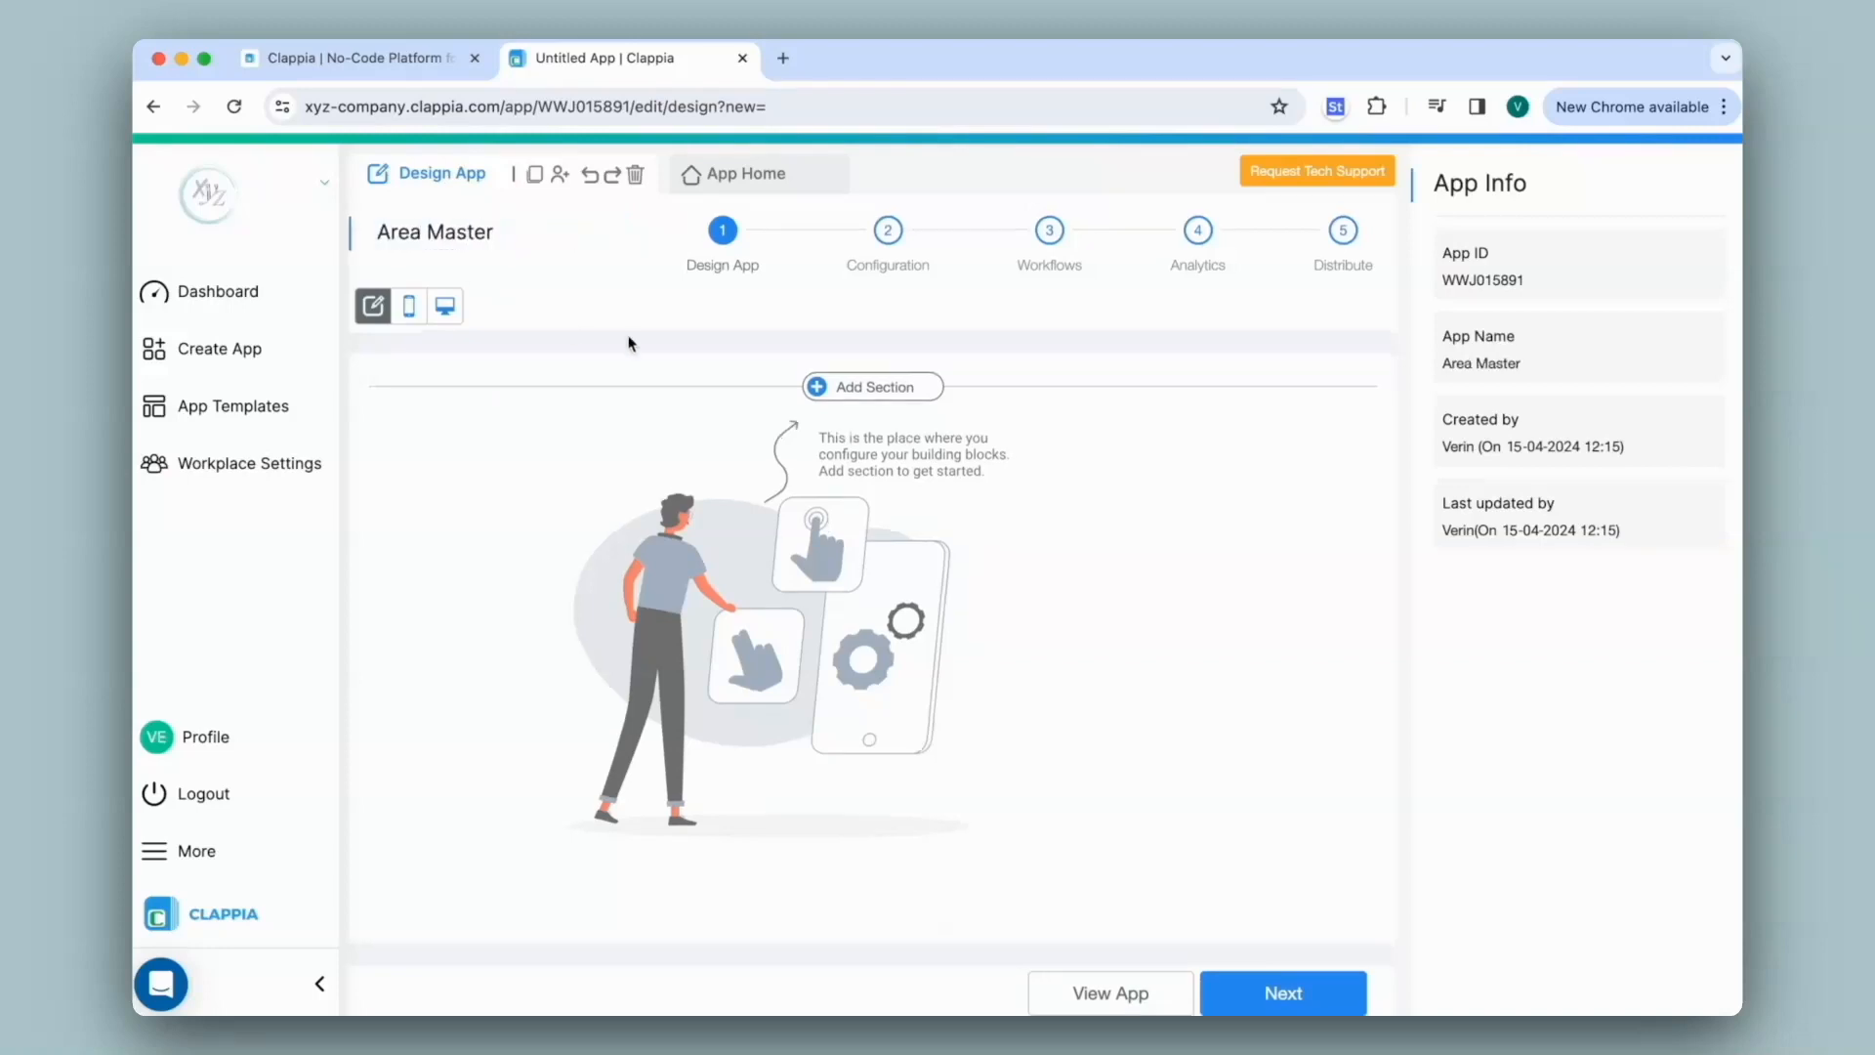
Add a first section named 'Location Details'
click(913, 394)
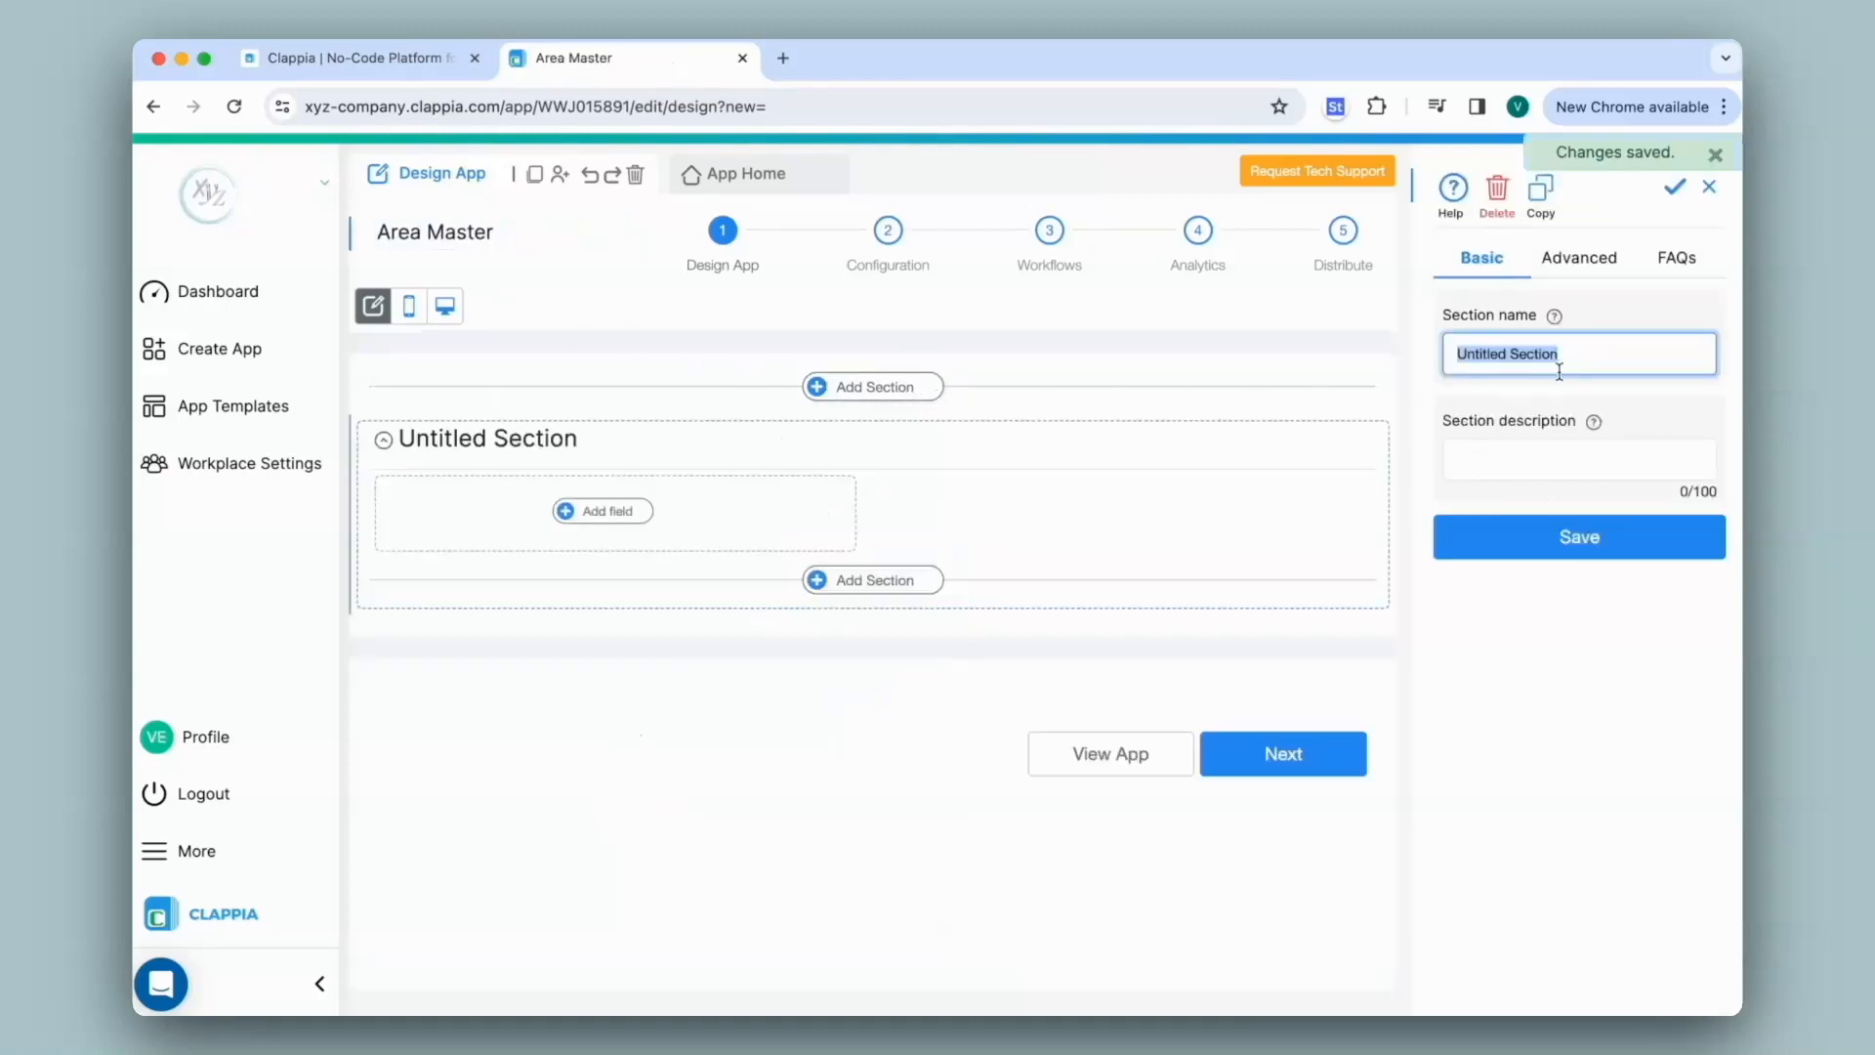
text(Location Details)
click(1570, 548)
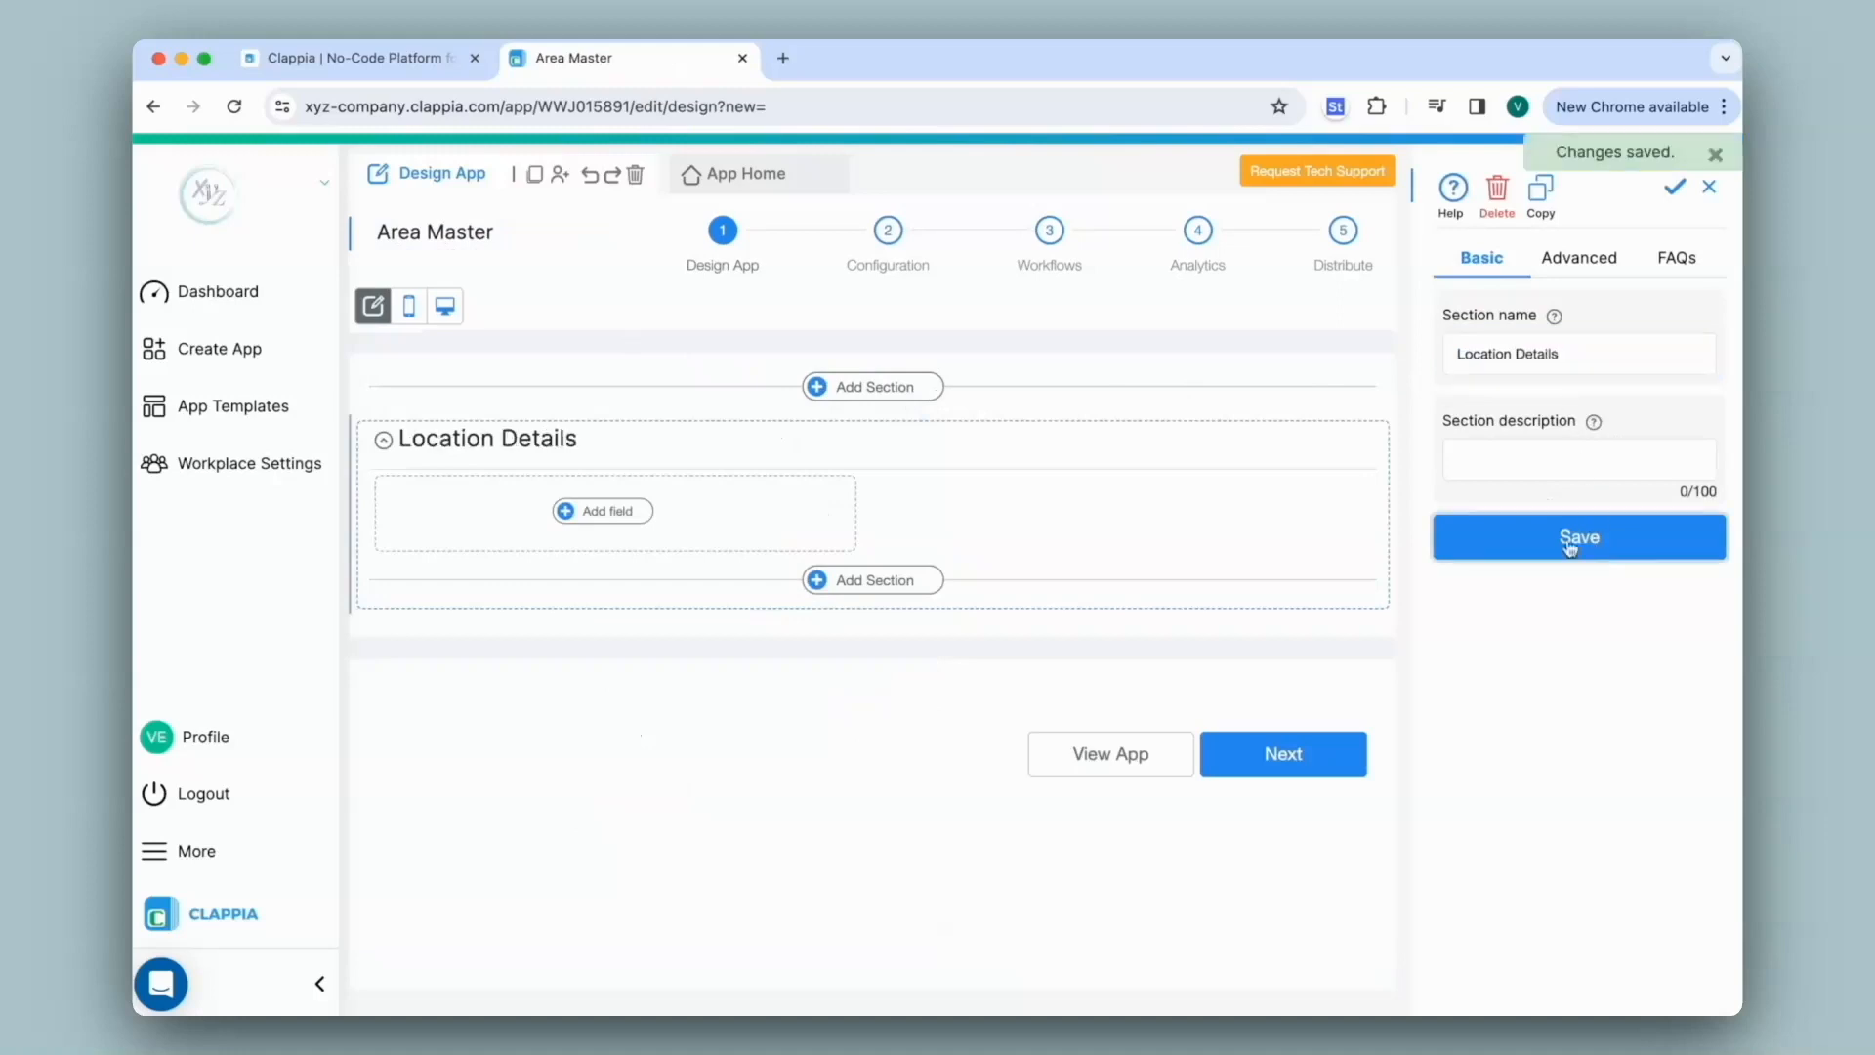
Add two Single Line Text fields labelled 'Area' and 'Location' to the section
click(607, 512)
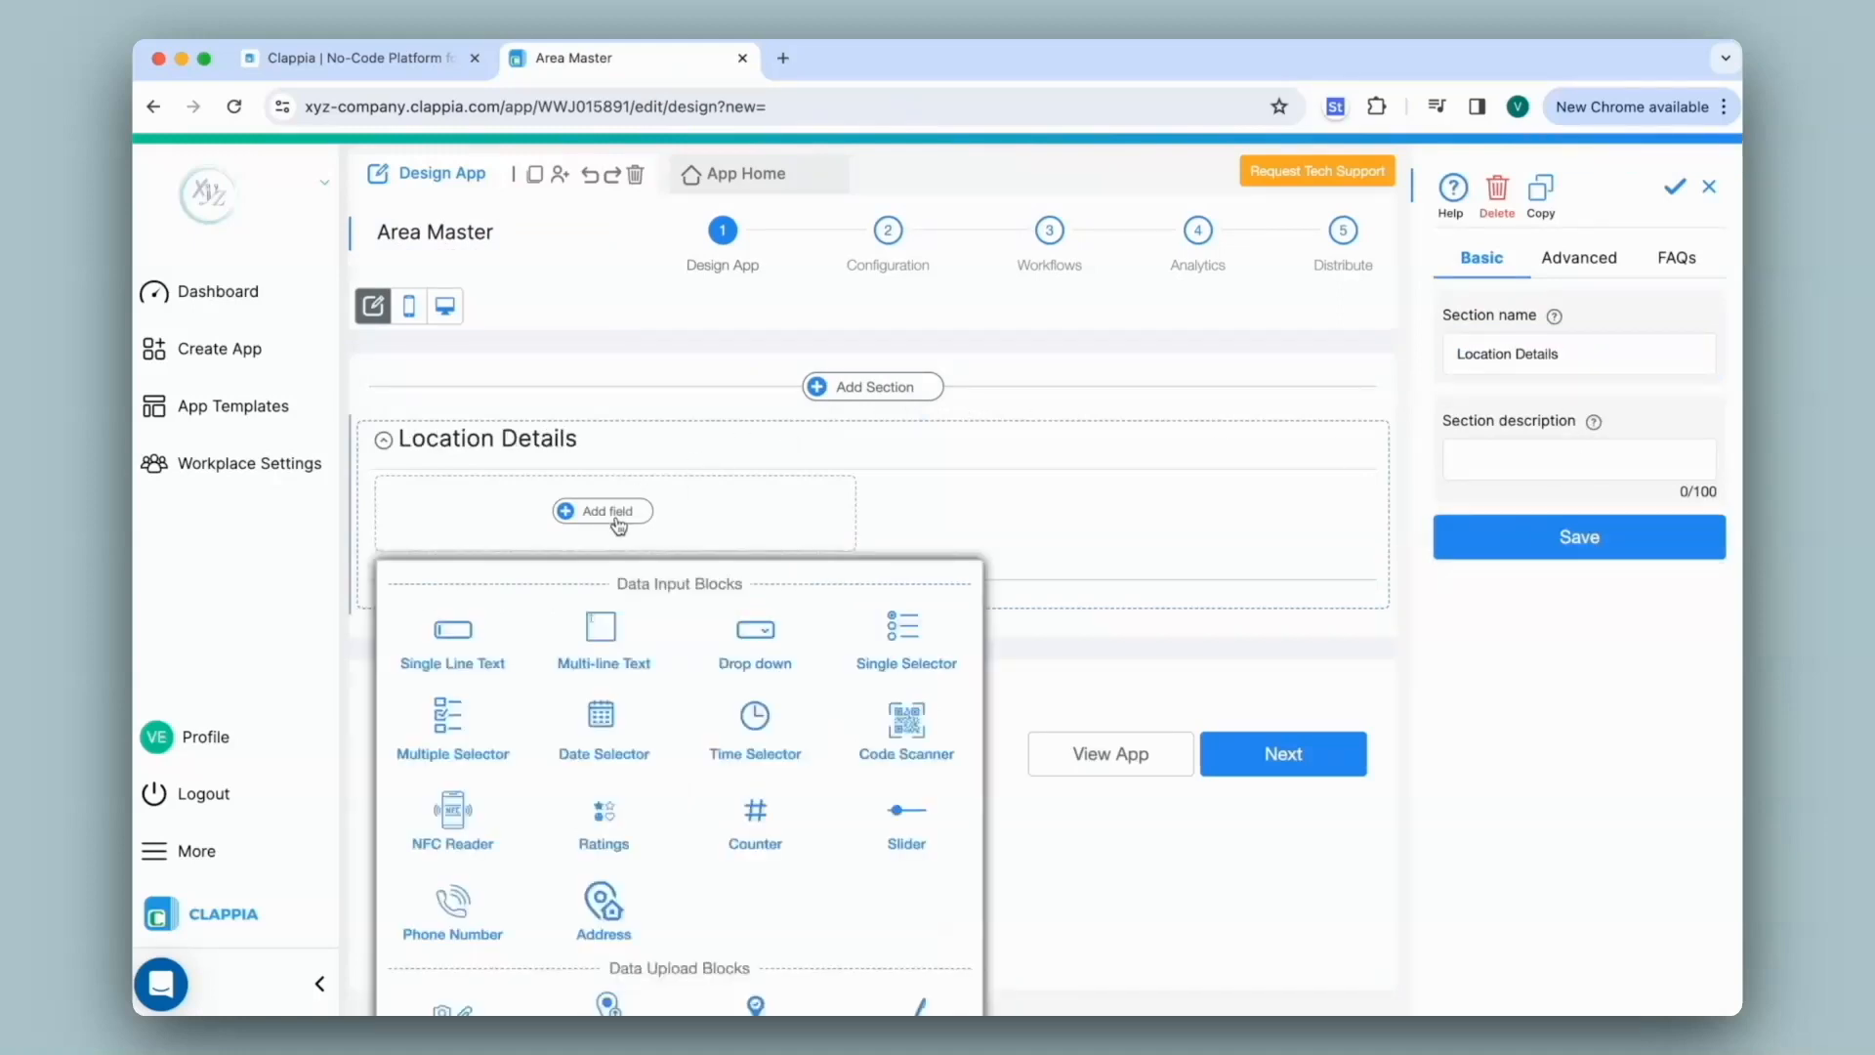
click(480, 622)
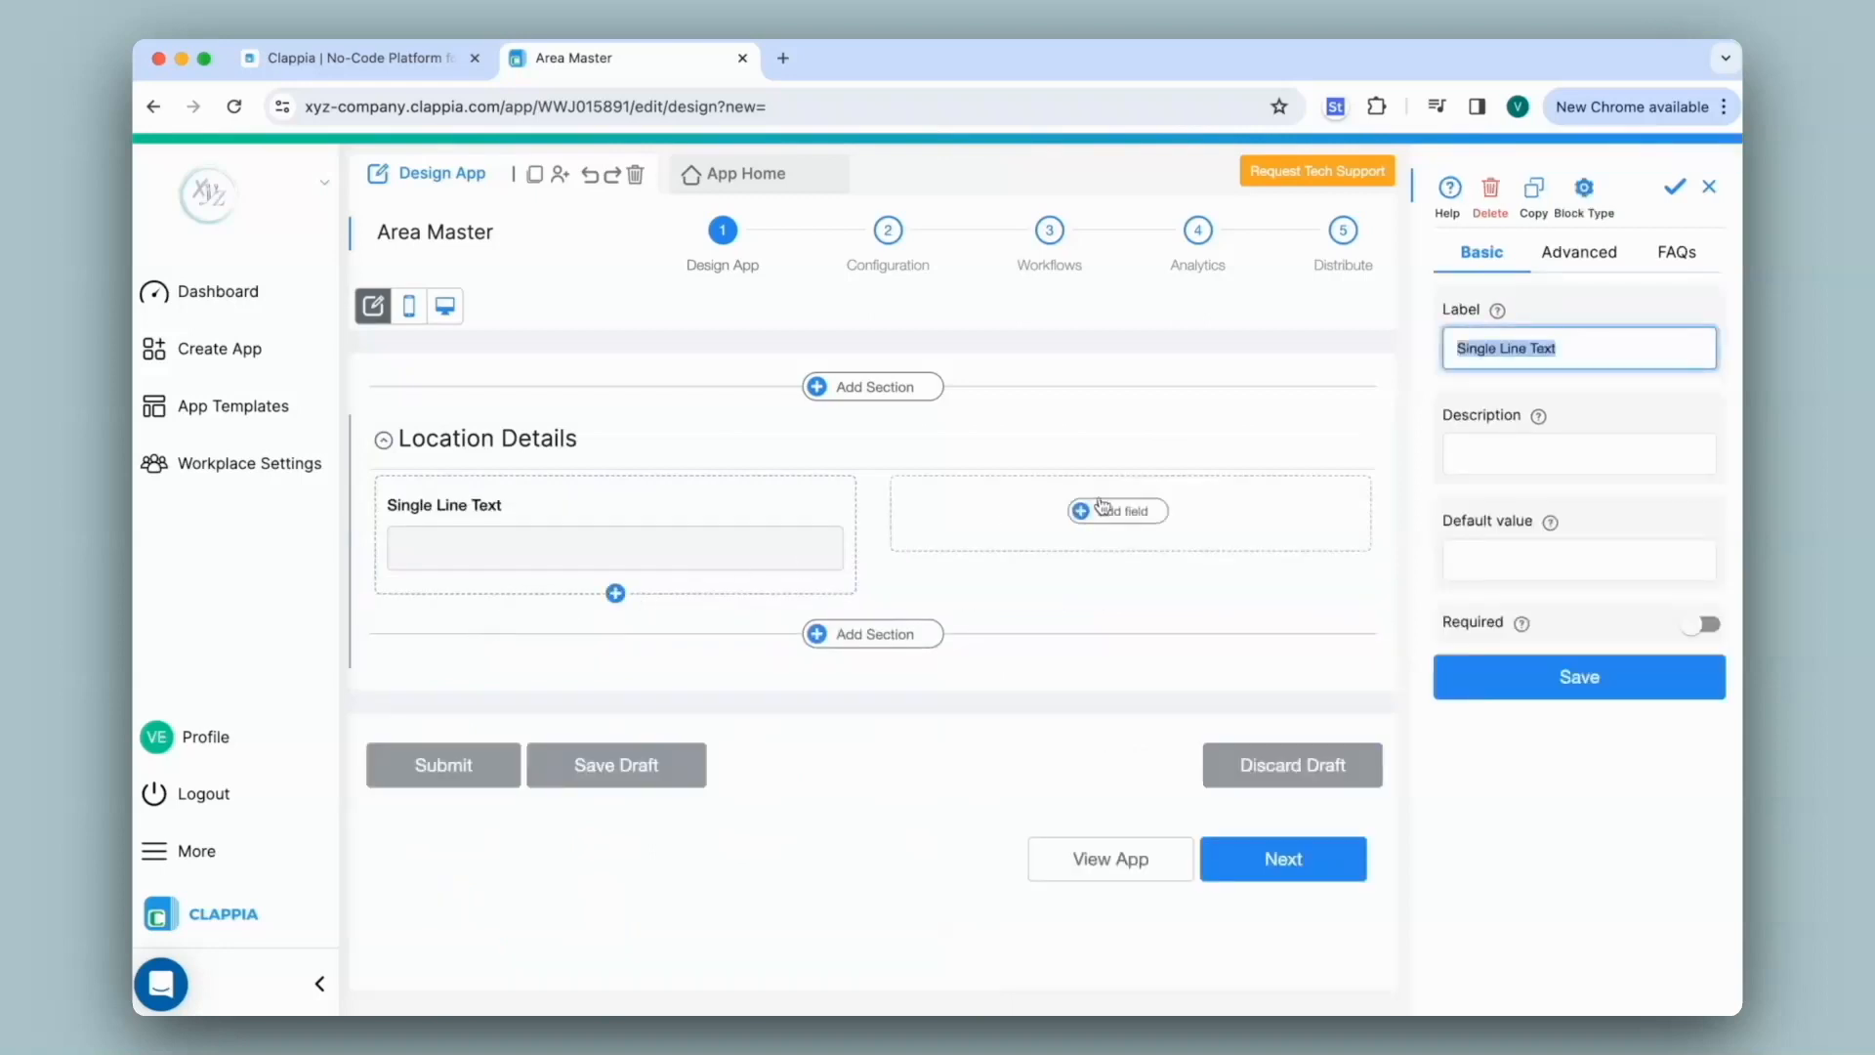
text(Area)
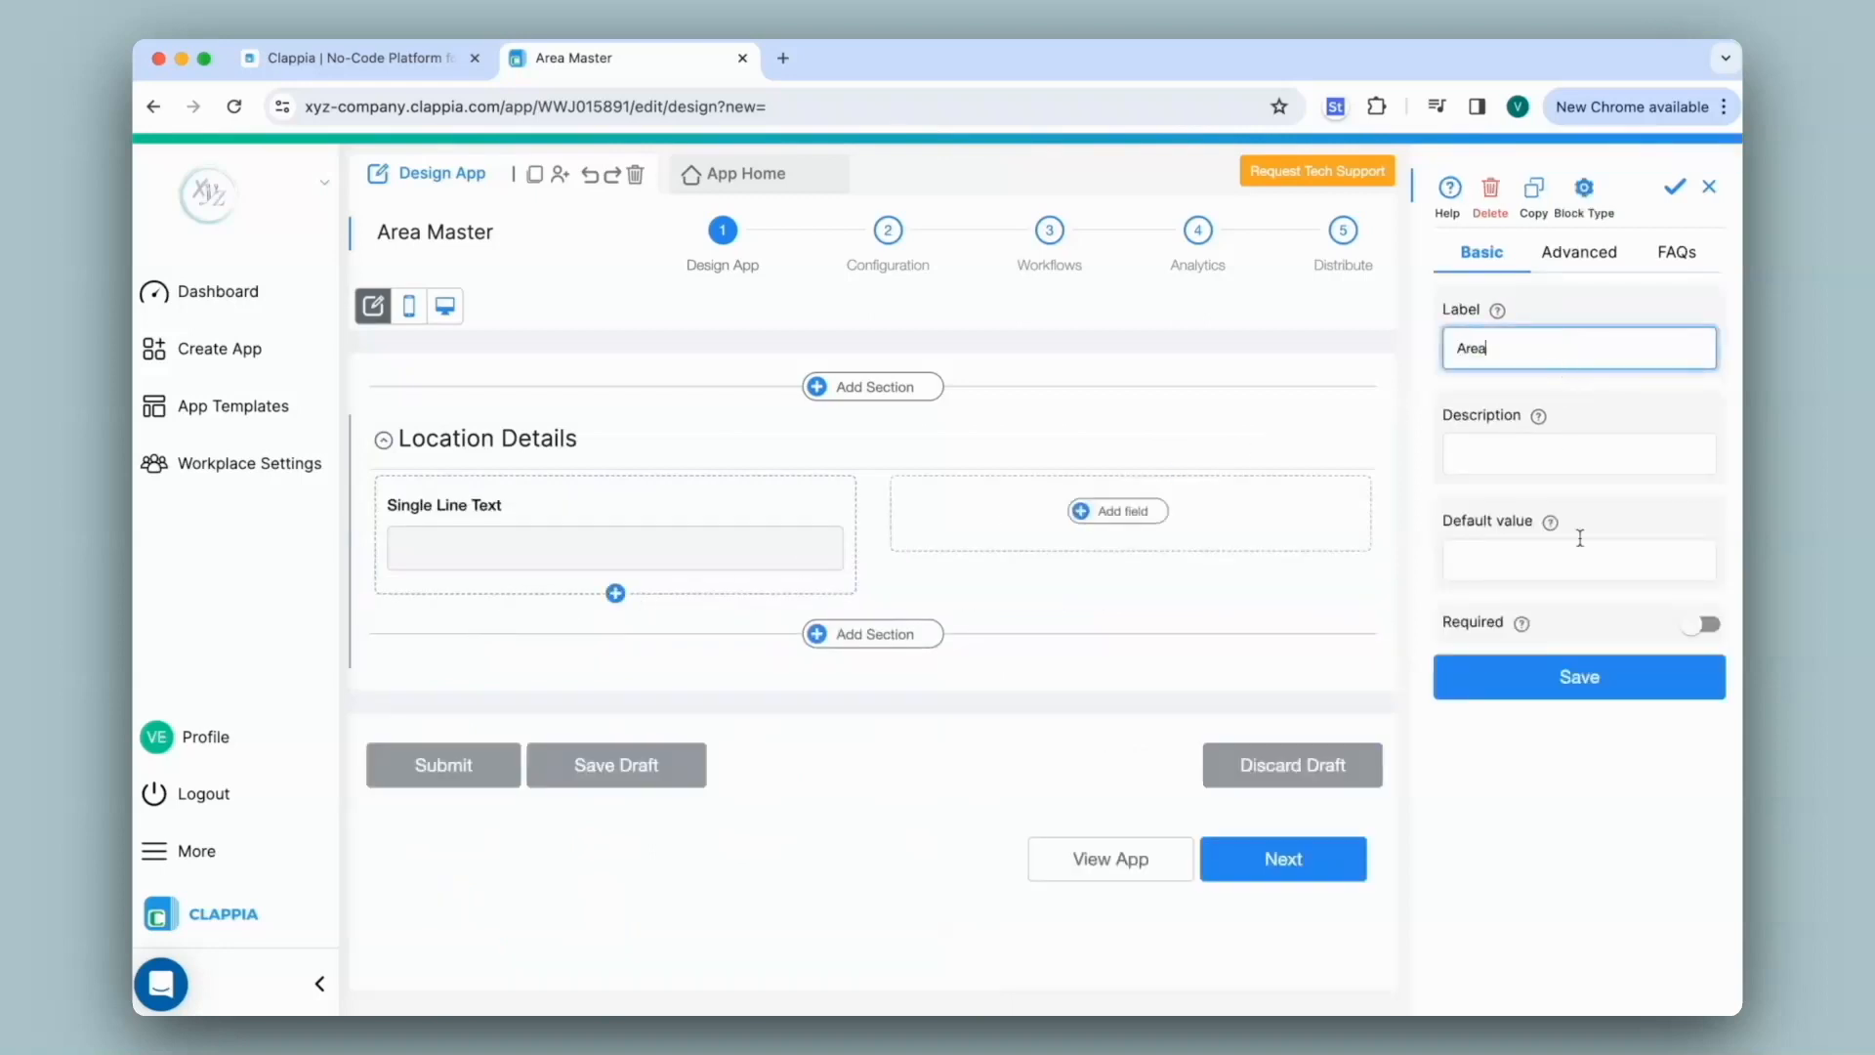
click(1580, 677)
click(1140, 511)
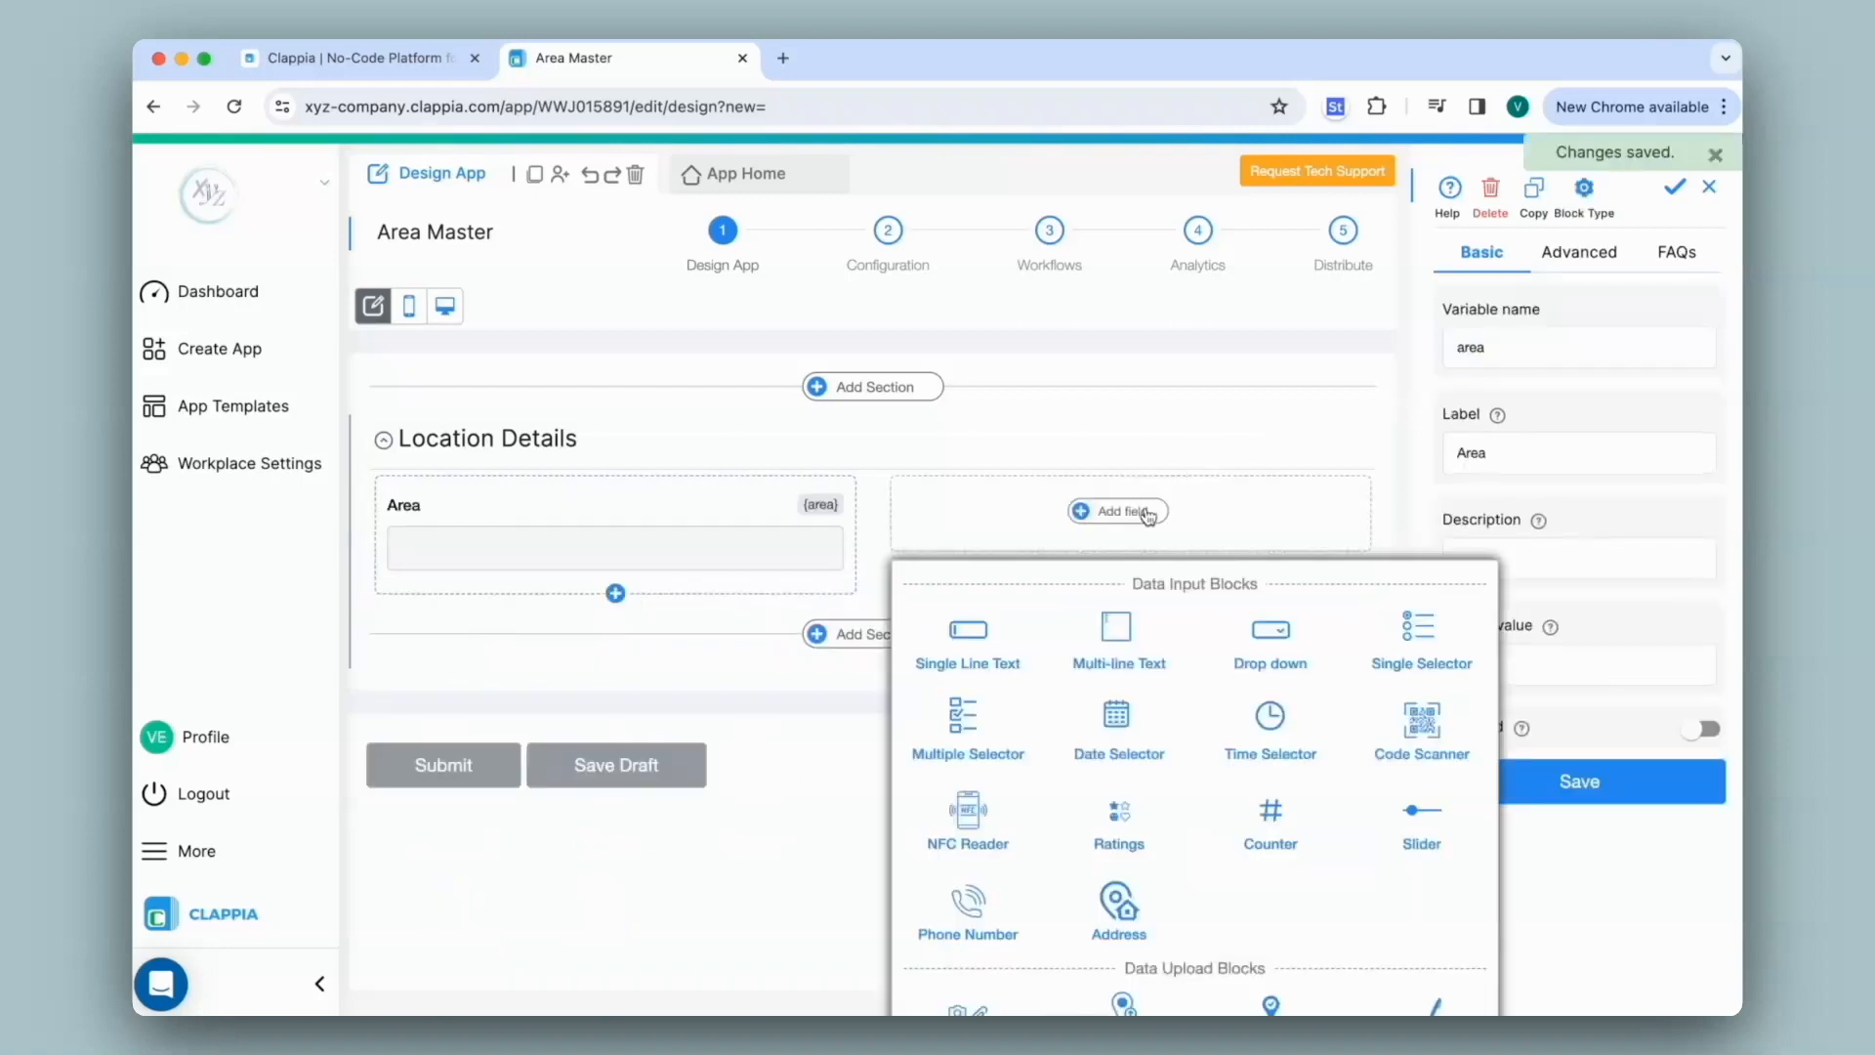
click(974, 627)
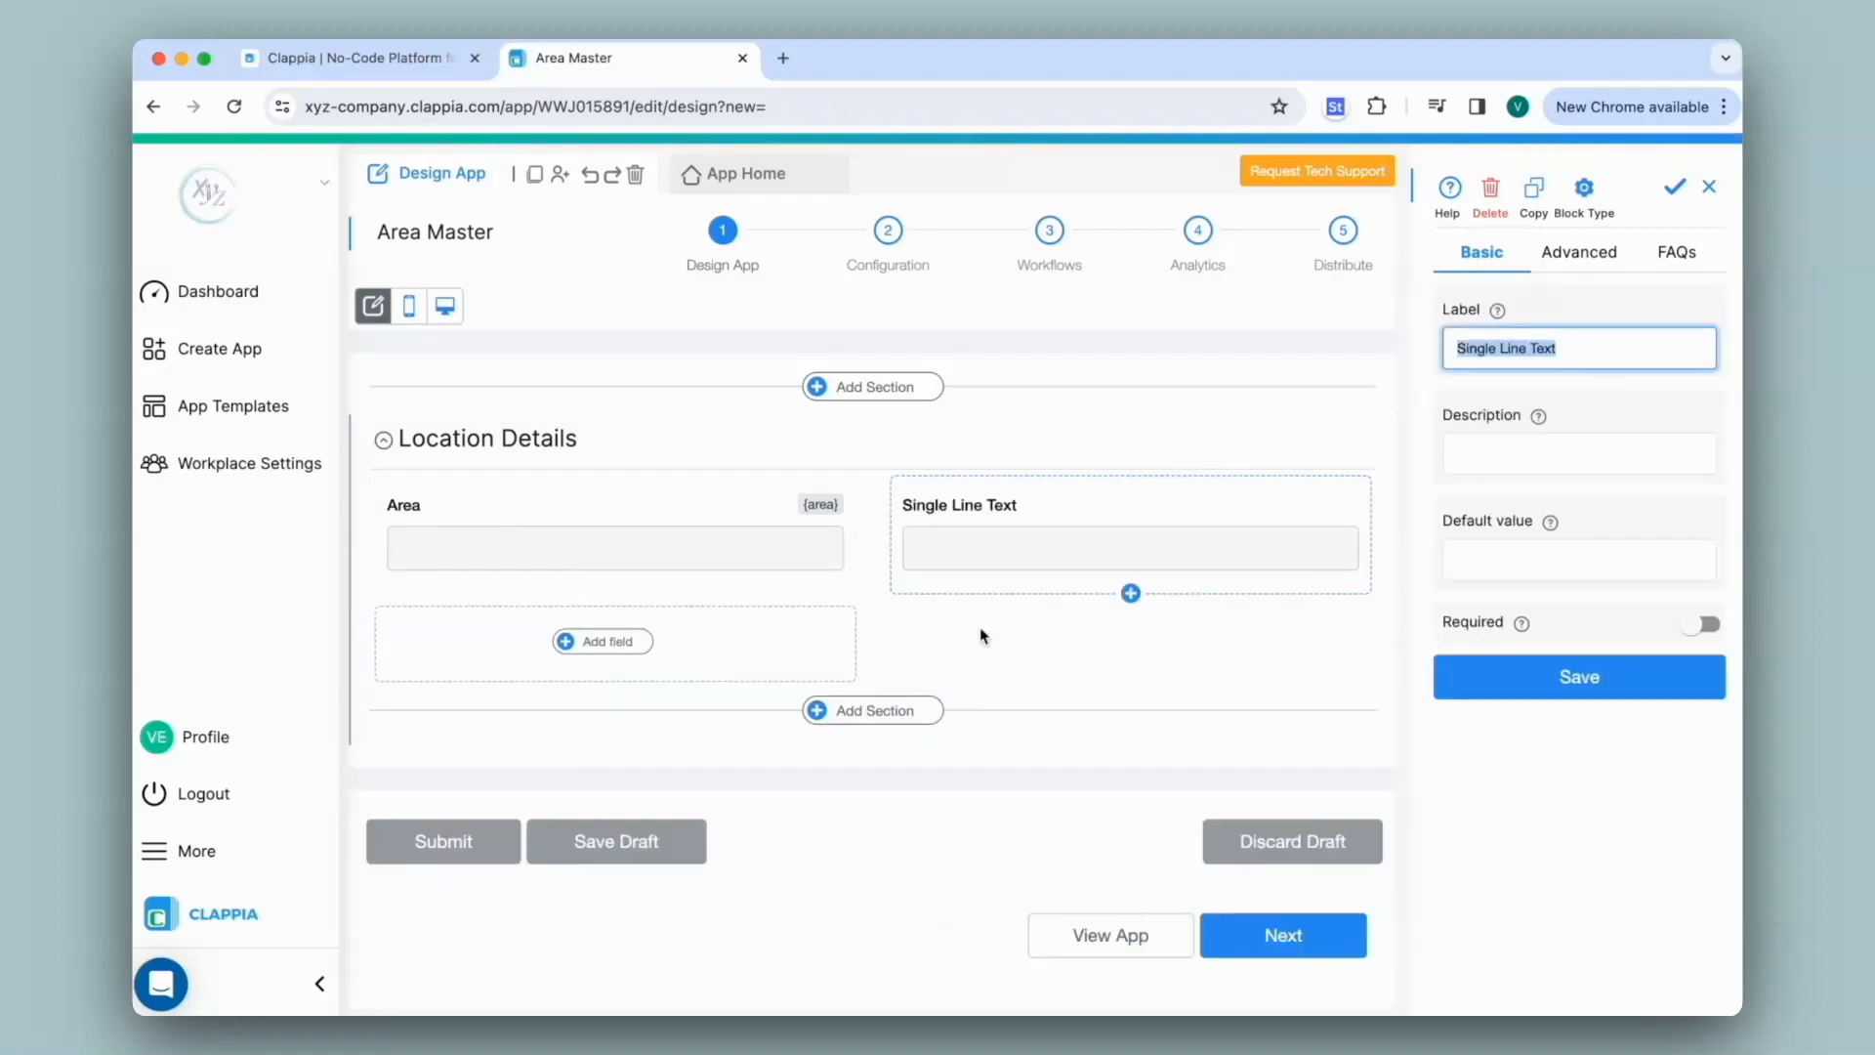
text(Location)
click(1595, 673)
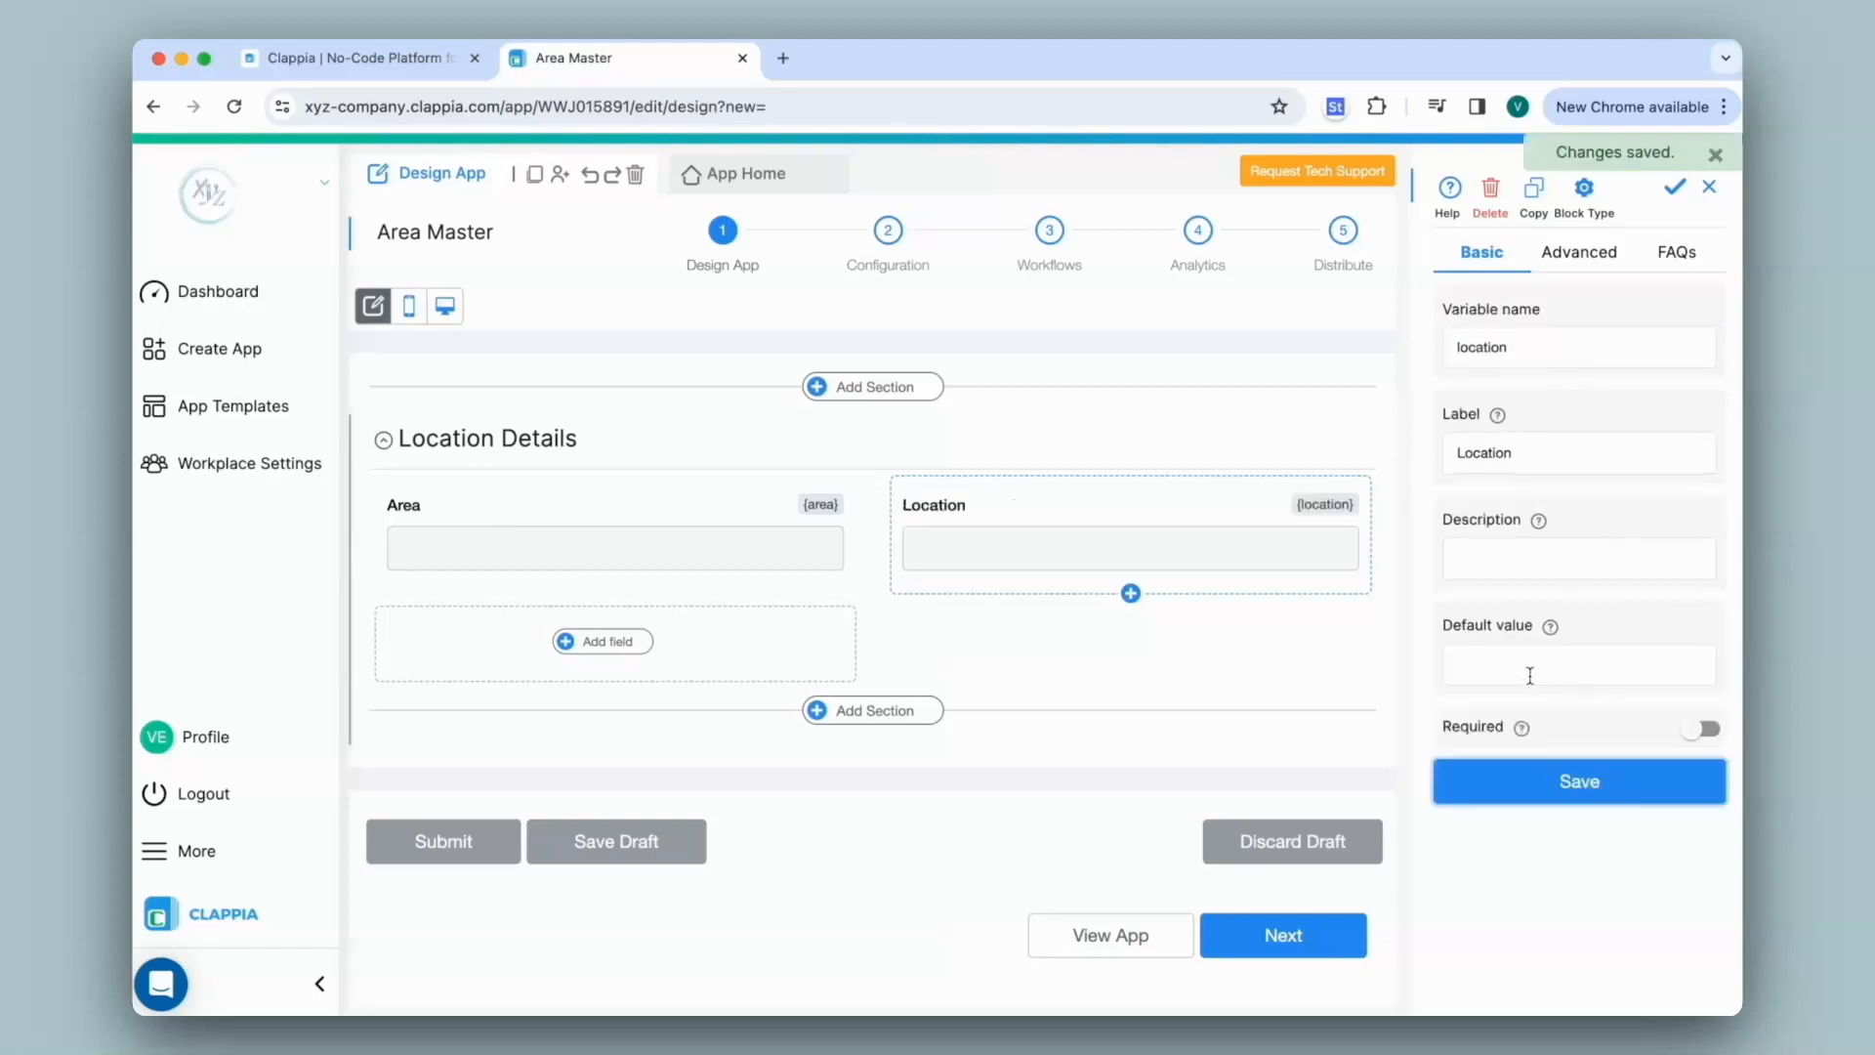
On App Home, enter 'Area 1' in the Area field
click(774, 176)
click(704, 391)
text(Area 1)
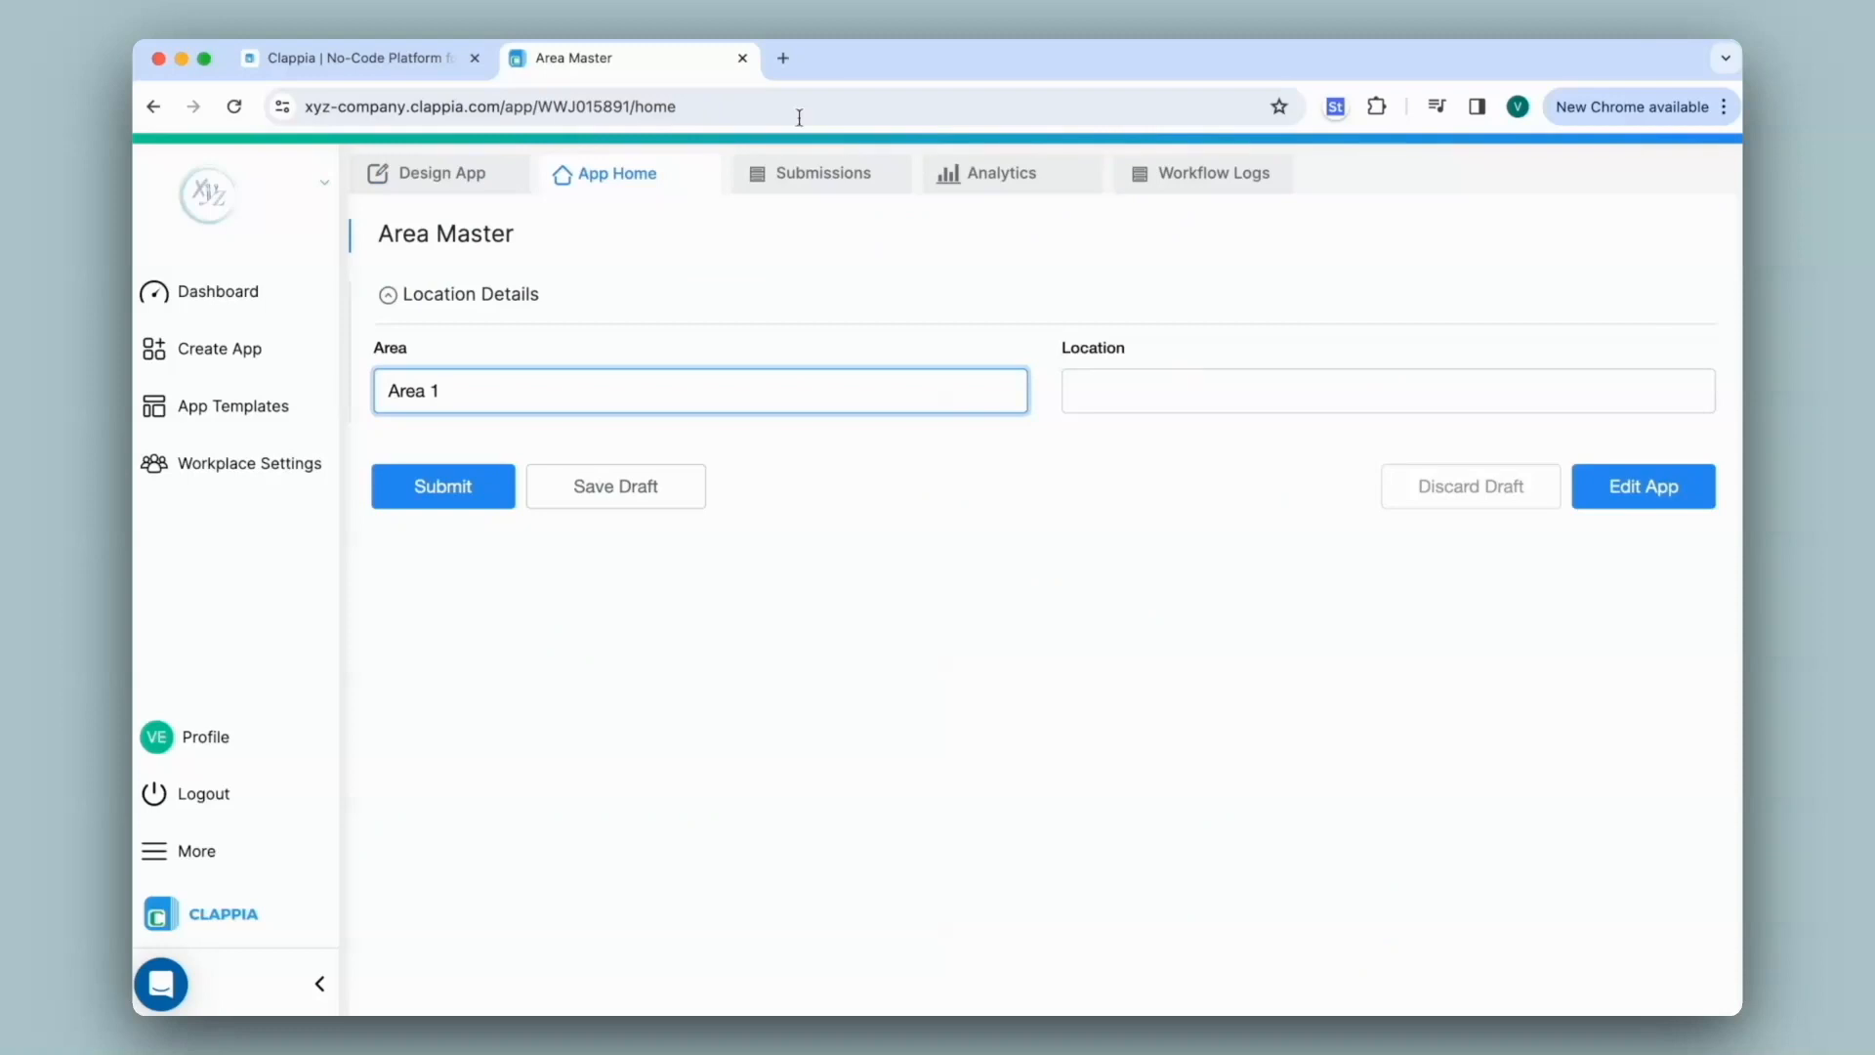
Open Google Maps in a new browser tab and zoom in
click(783, 58)
click(1661, 169)
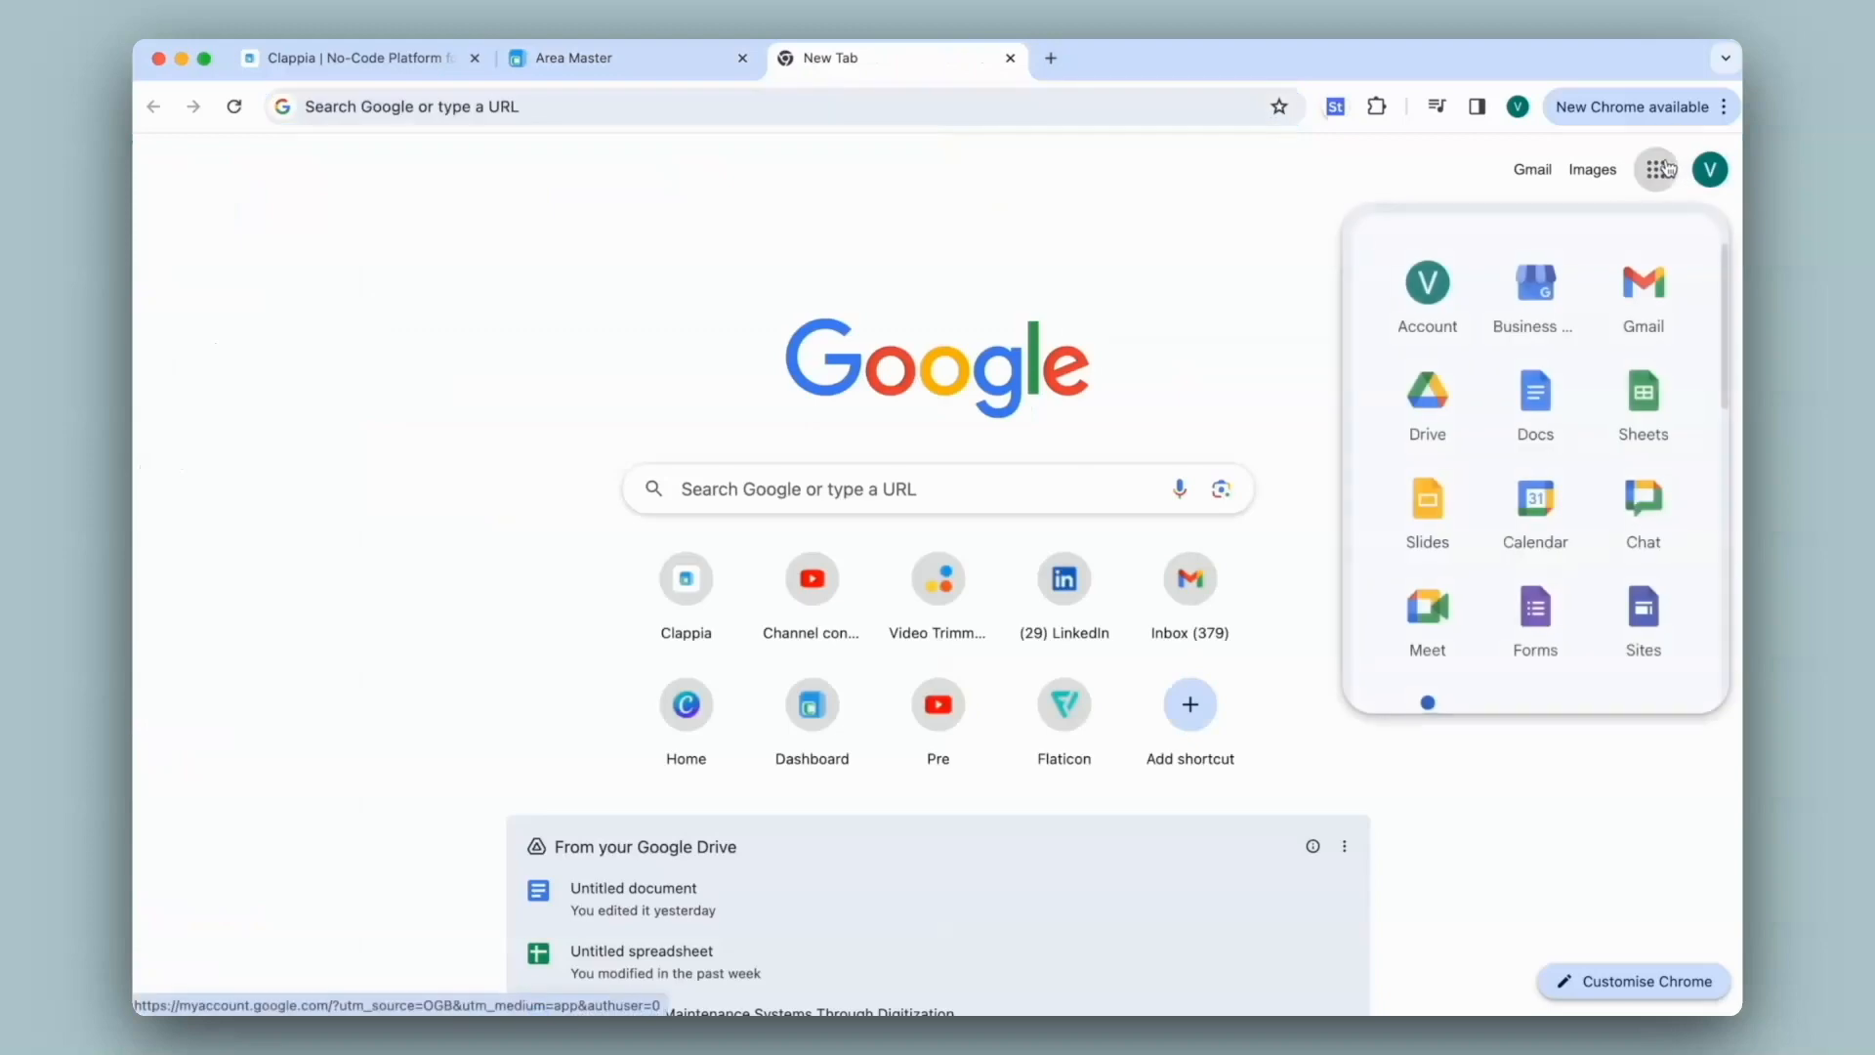
scroll(1596, 362, down, 4)
click(1641, 518)
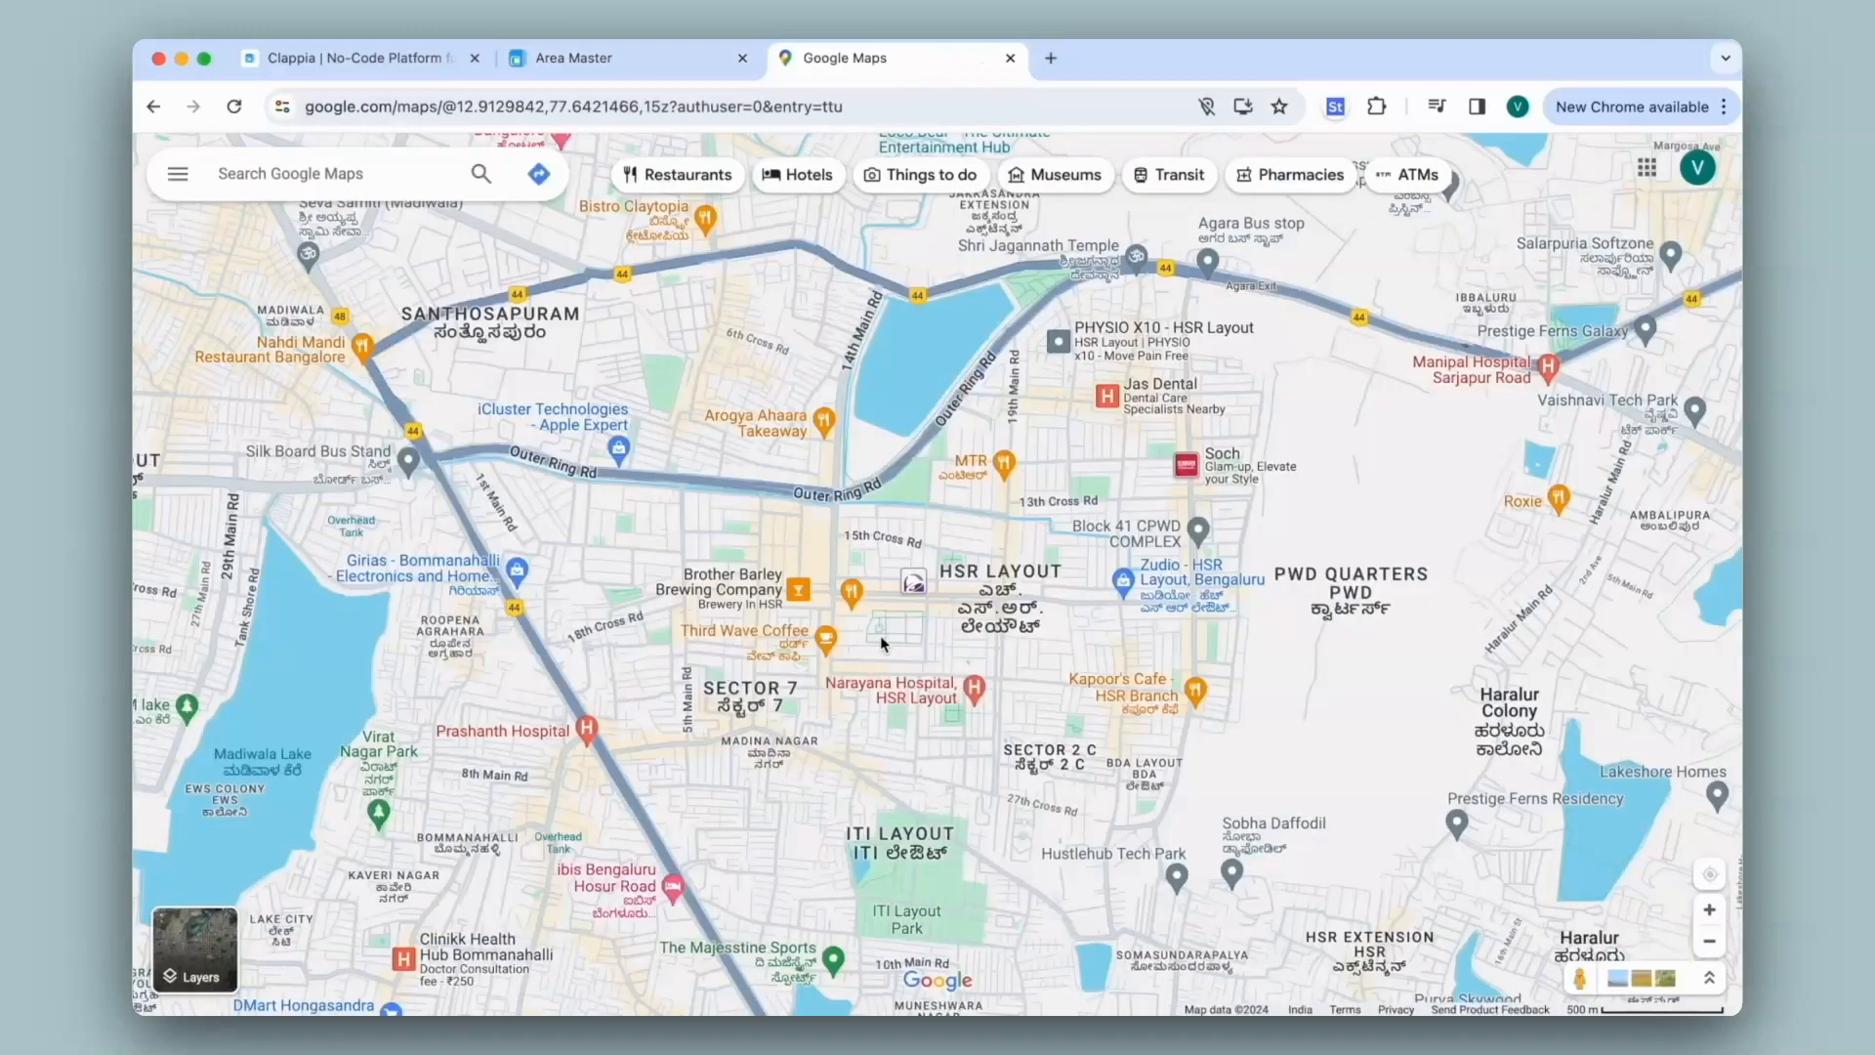
scroll(684, 605, up, 5)
Copy coordinates 12.91404, 77.63229 of an HSR Layout spot and return to the Location field
right_click(558, 449)
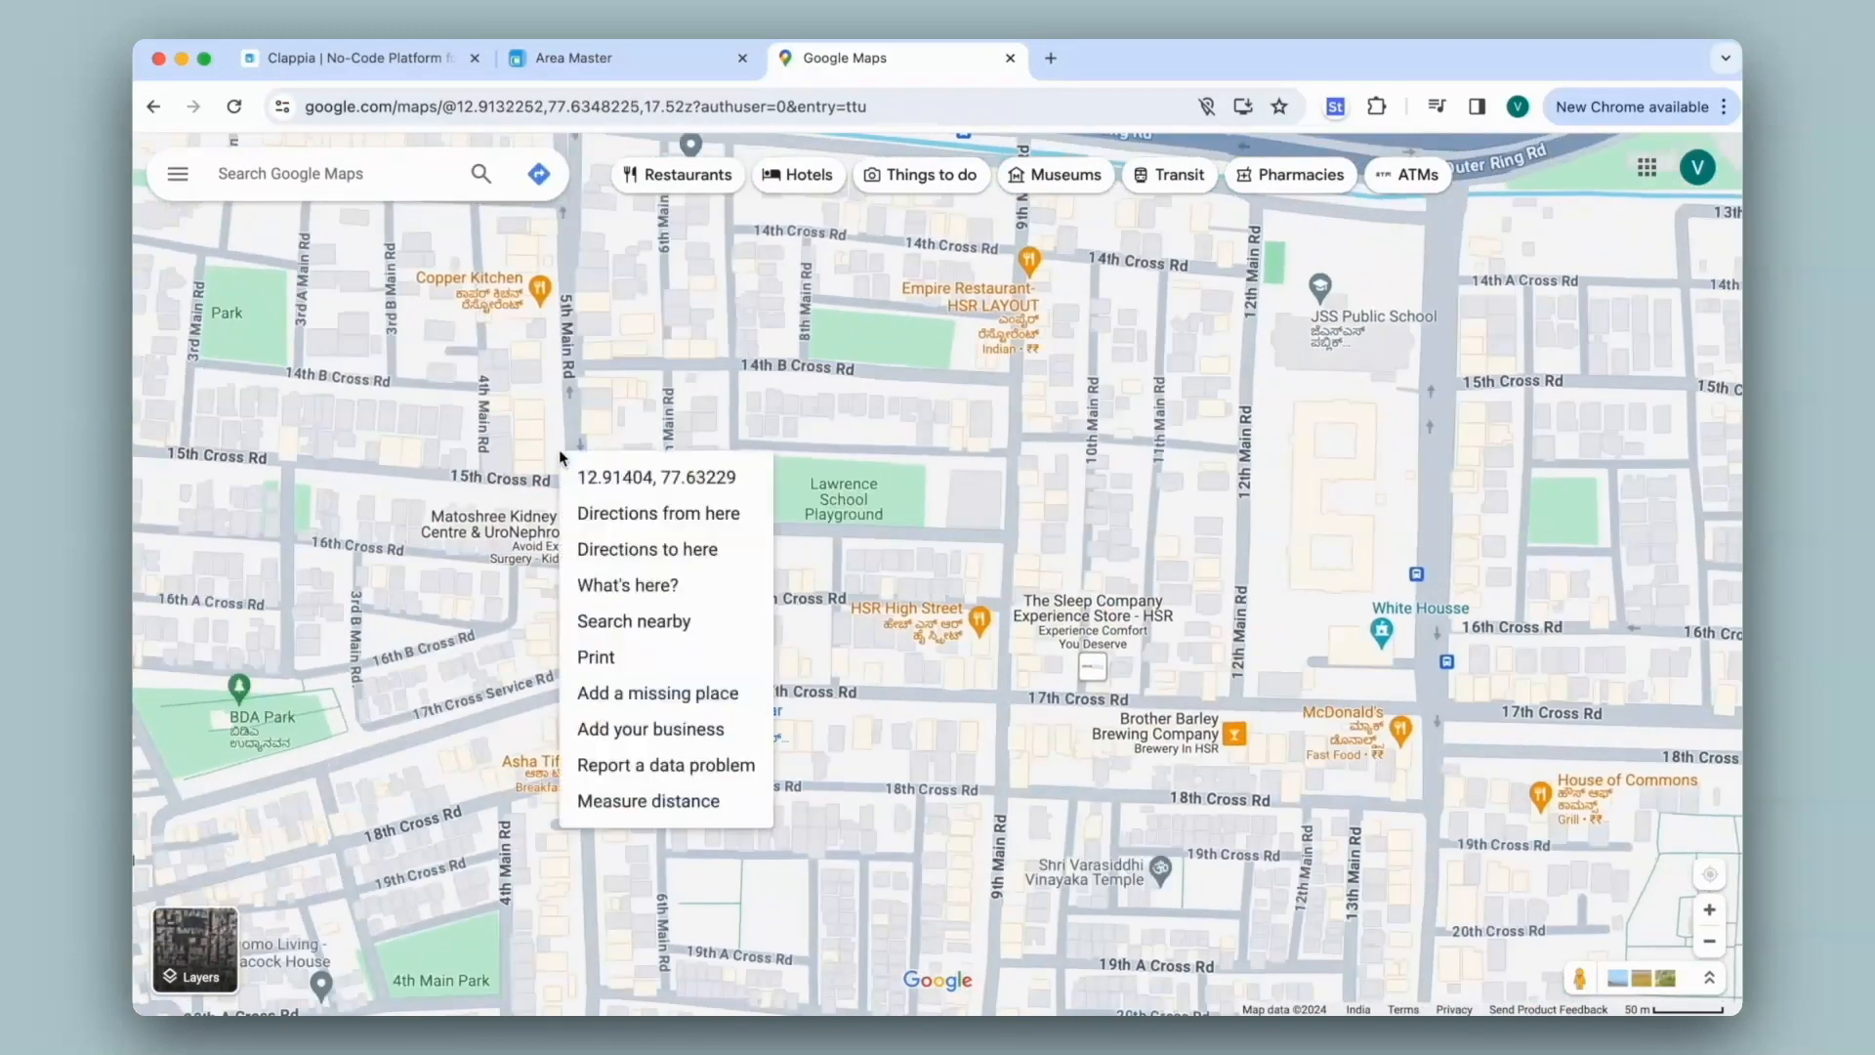
click(601, 475)
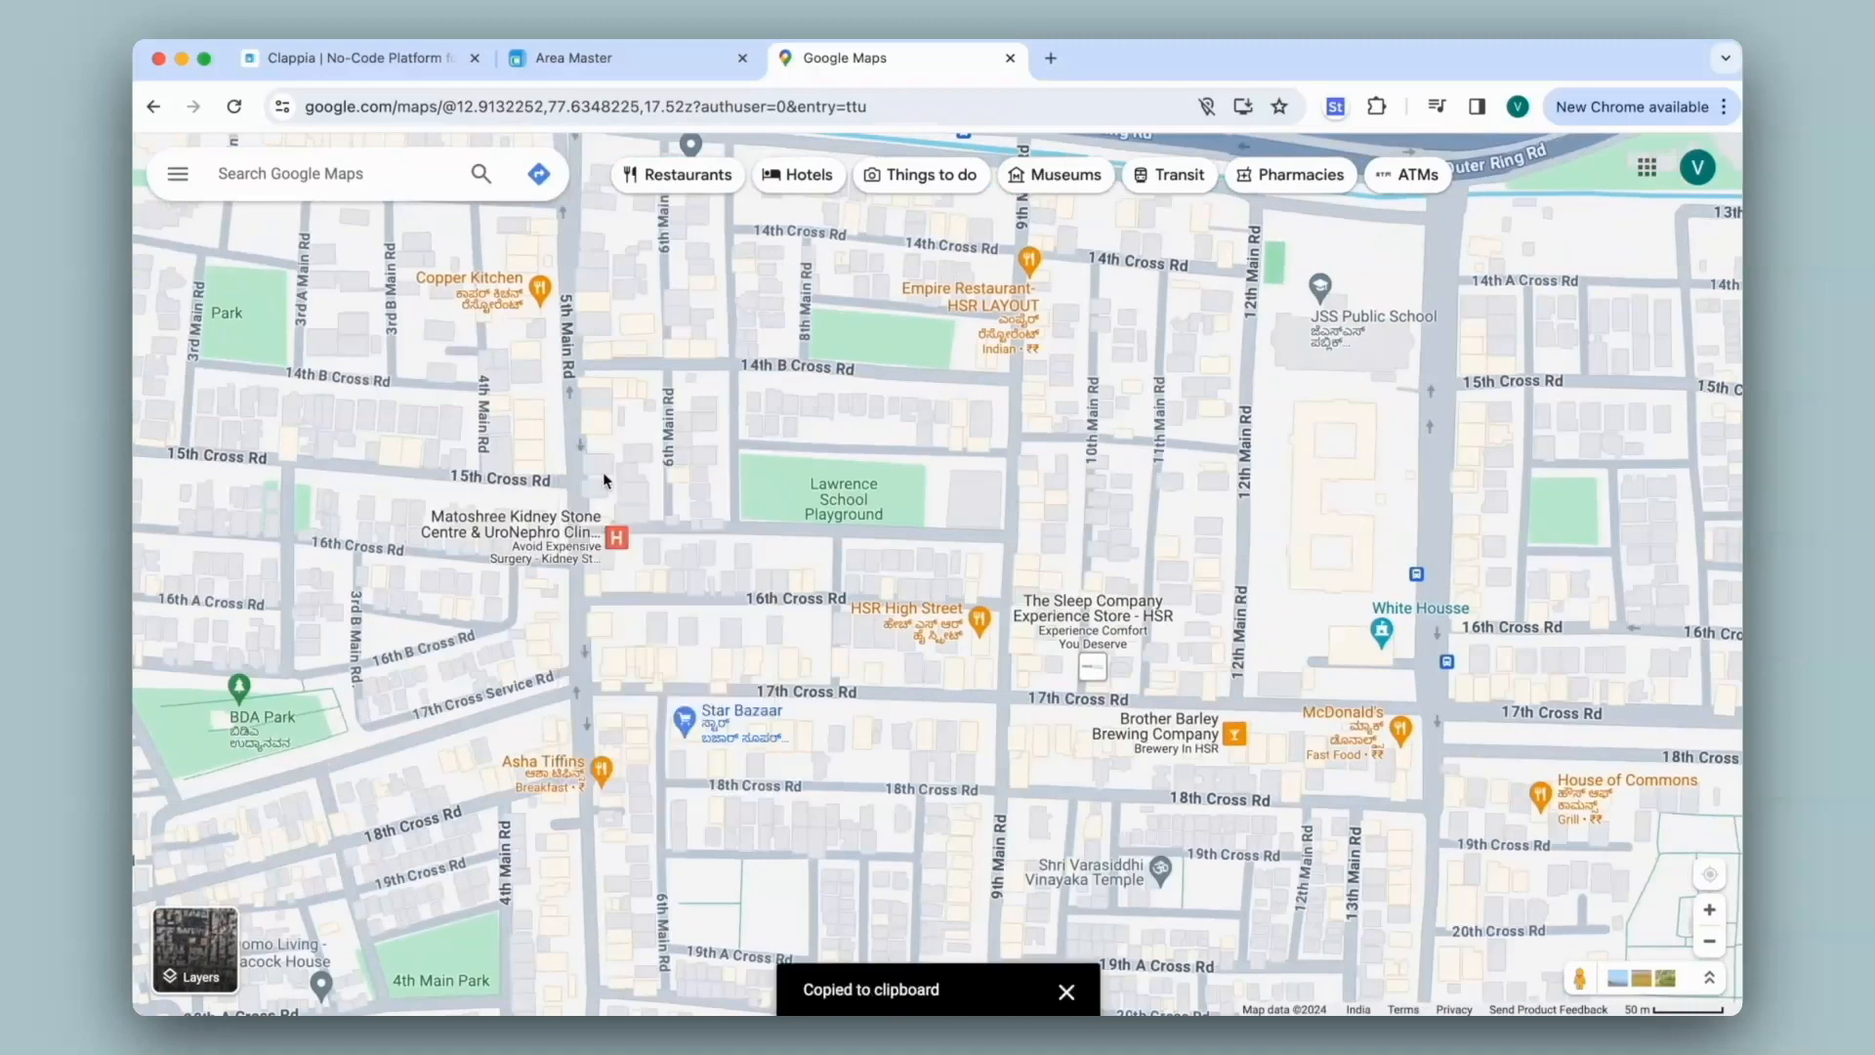
click(582, 61)
click(1116, 390)
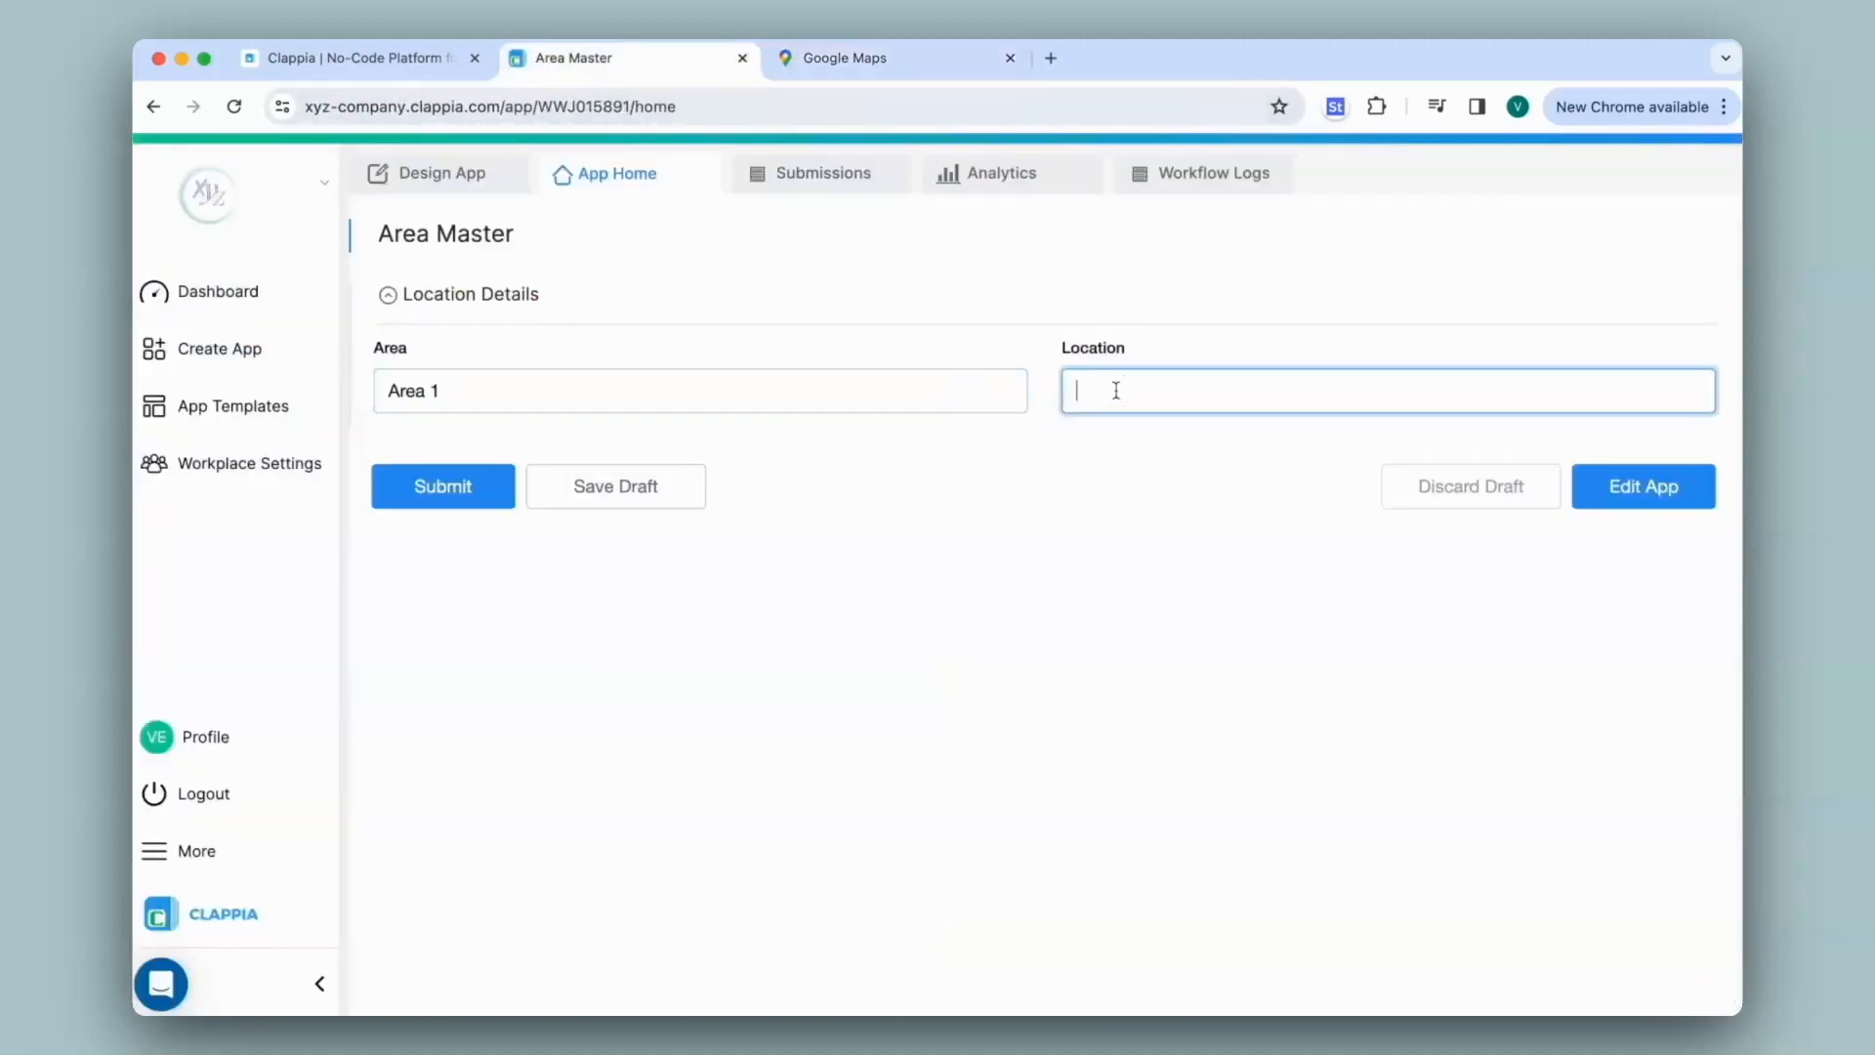
Paste the coordinates into Location, submit the Area 1 entry, and view Submissions
key(ctrl+v)
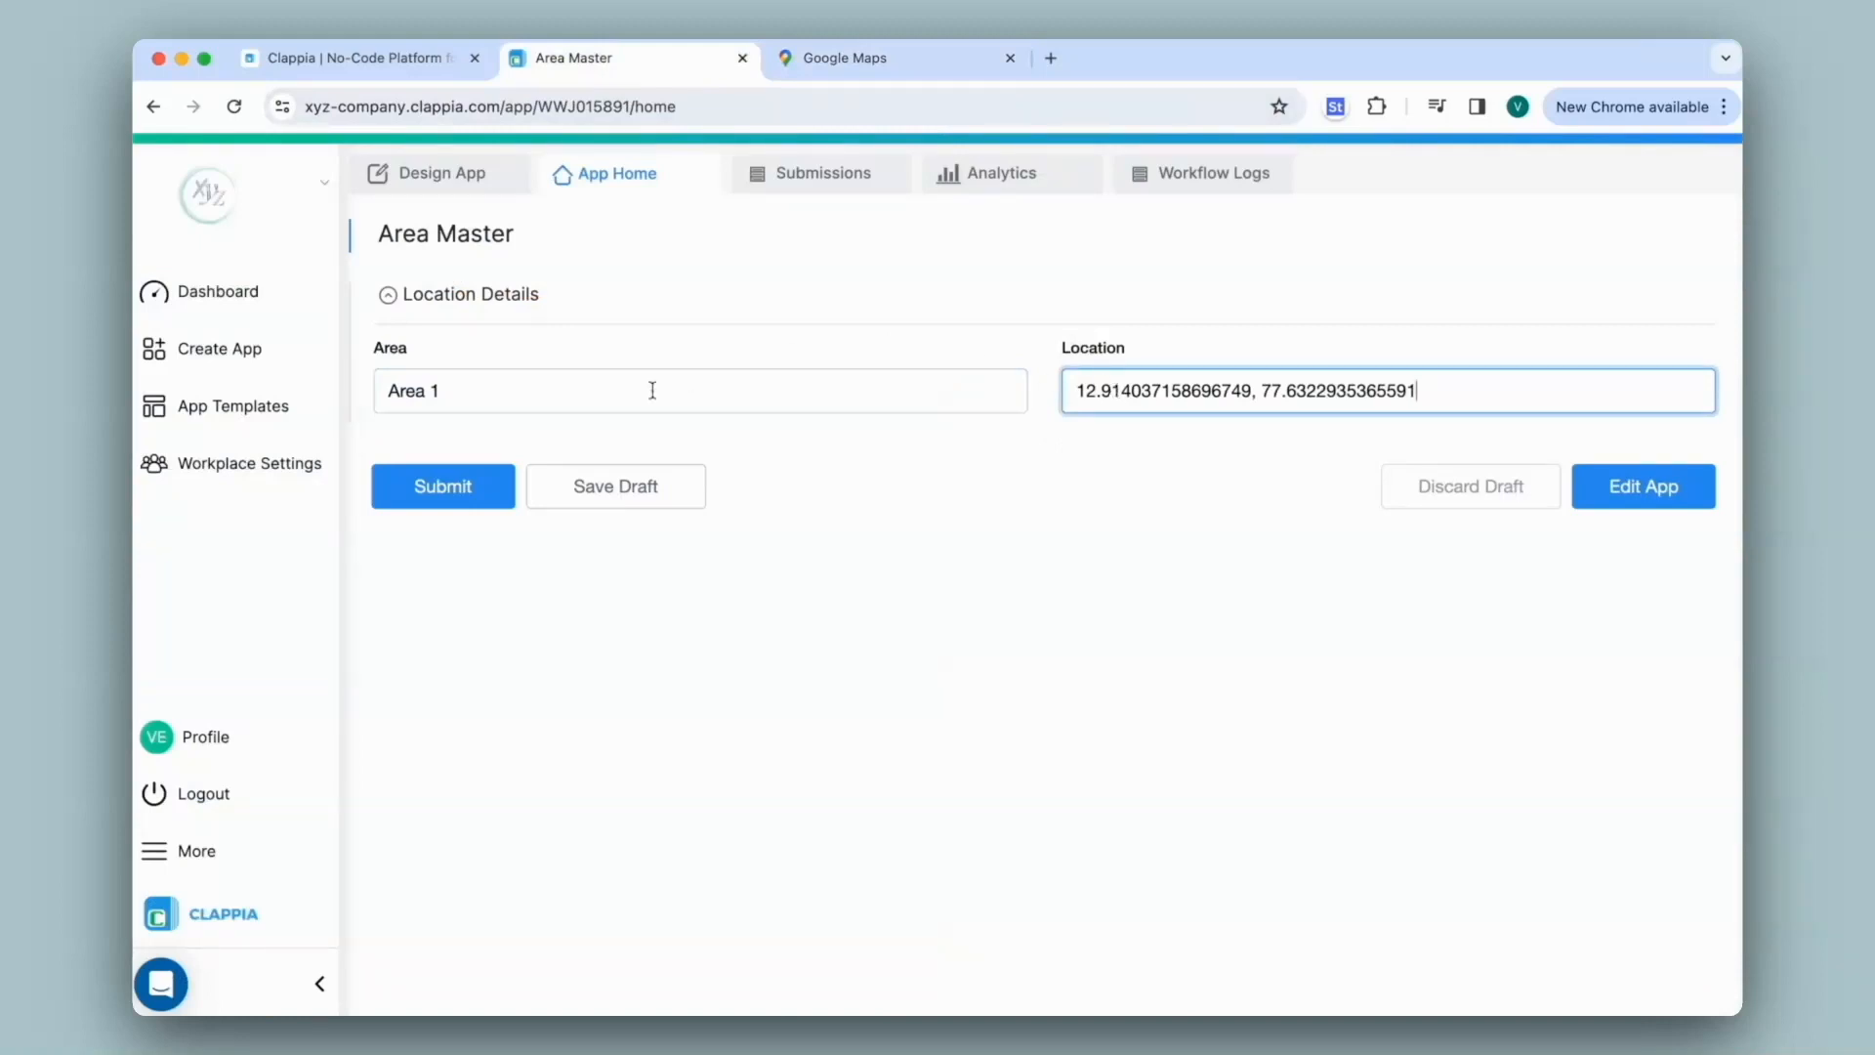
click(459, 505)
click(835, 175)
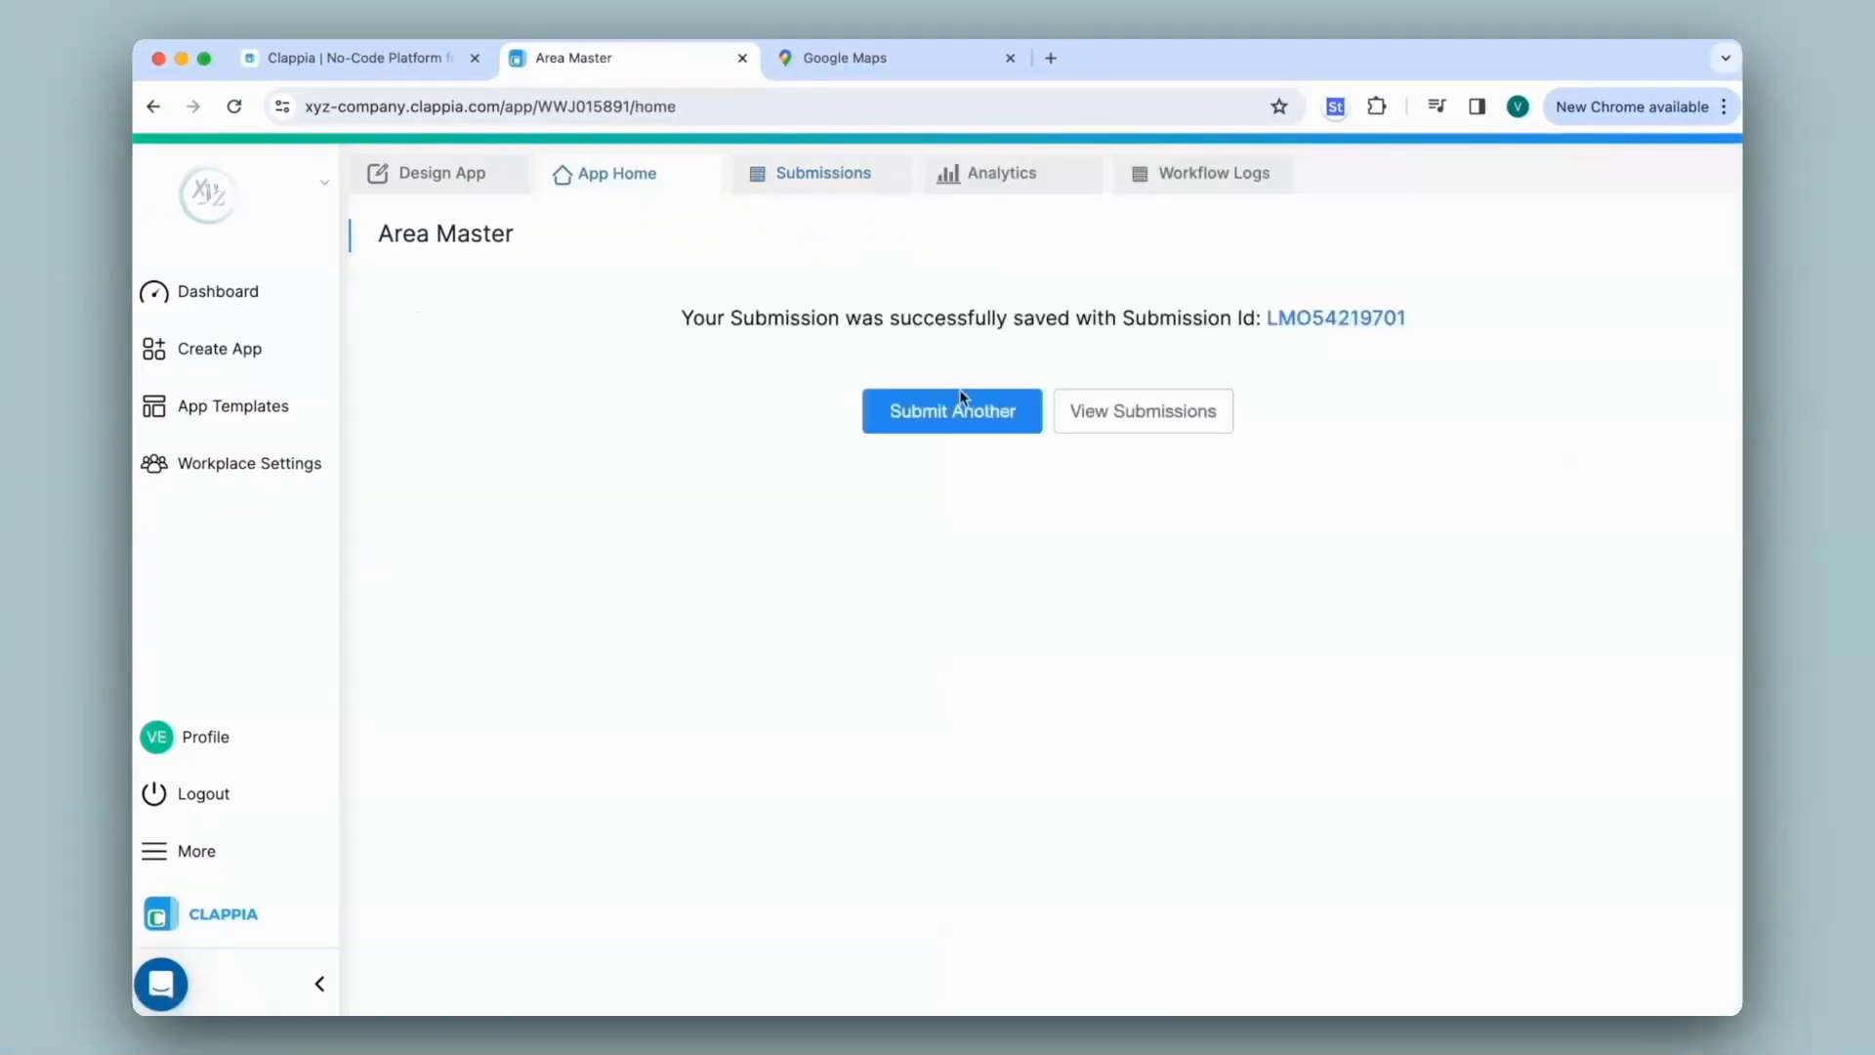
click(957, 402)
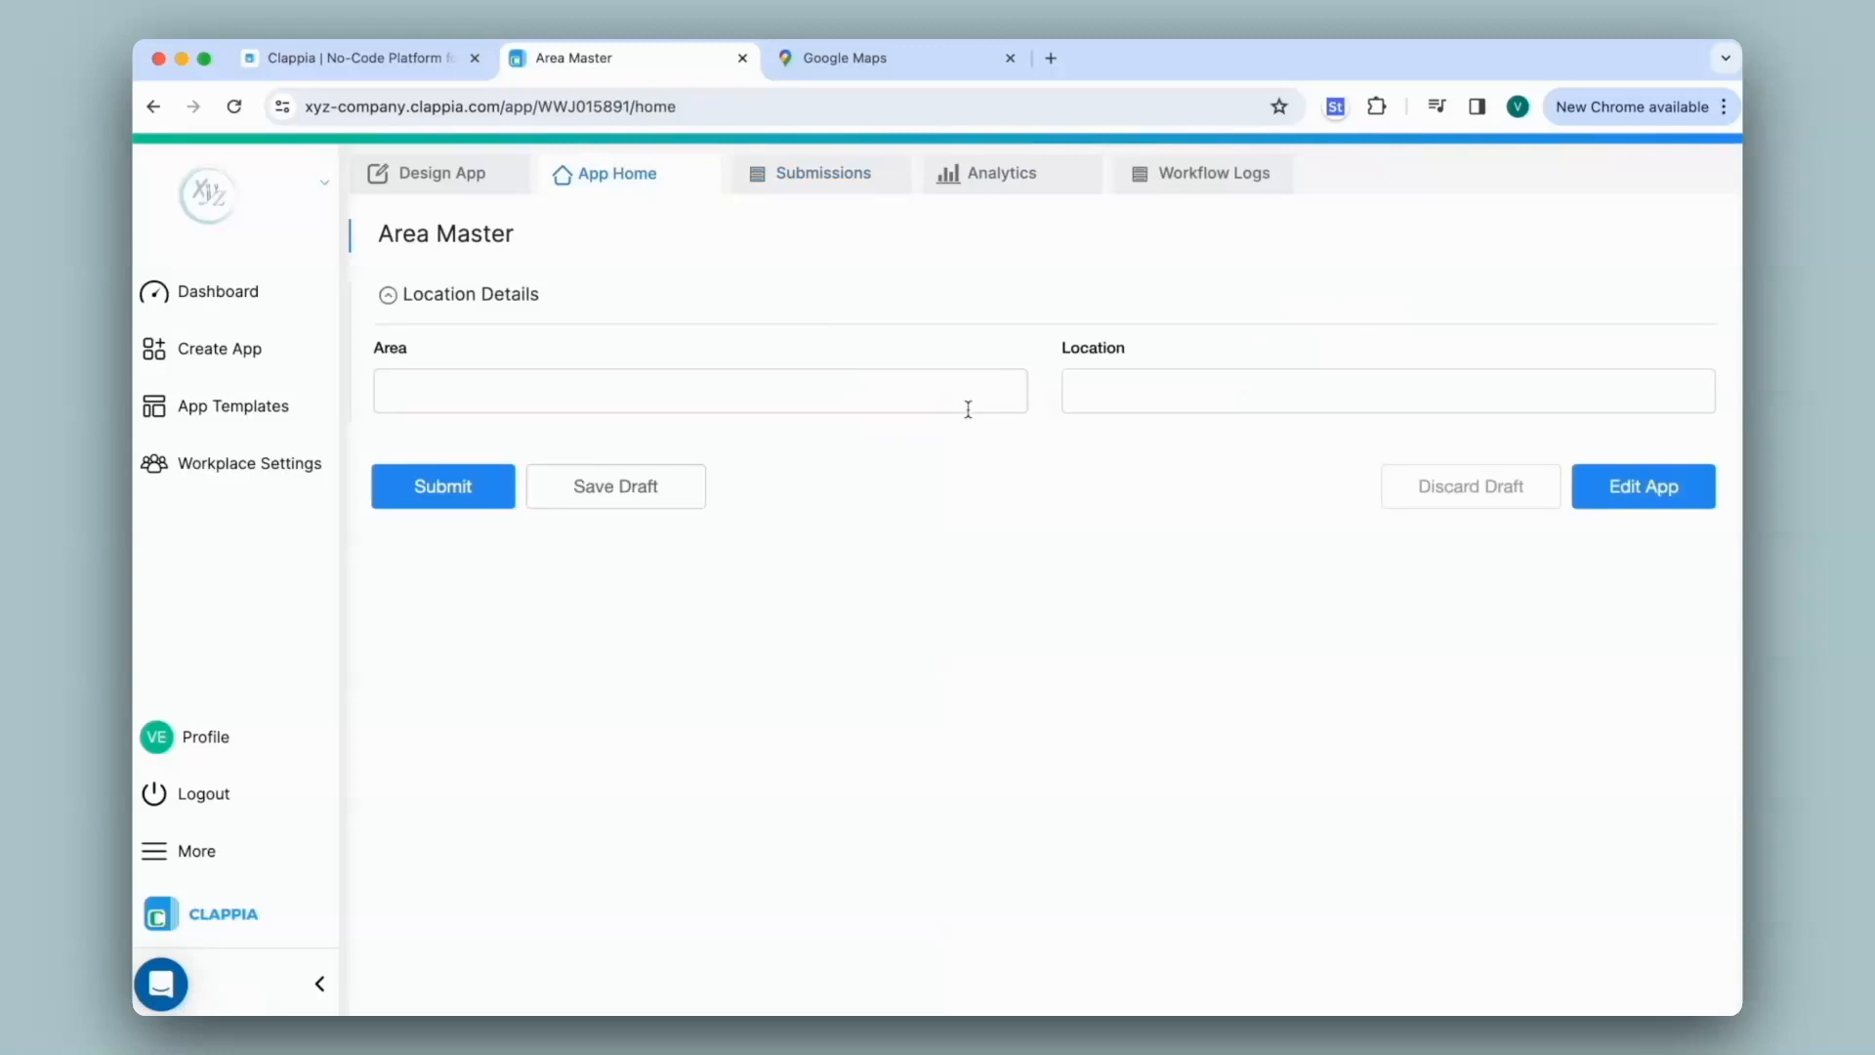
click(954, 397)
text(Area)
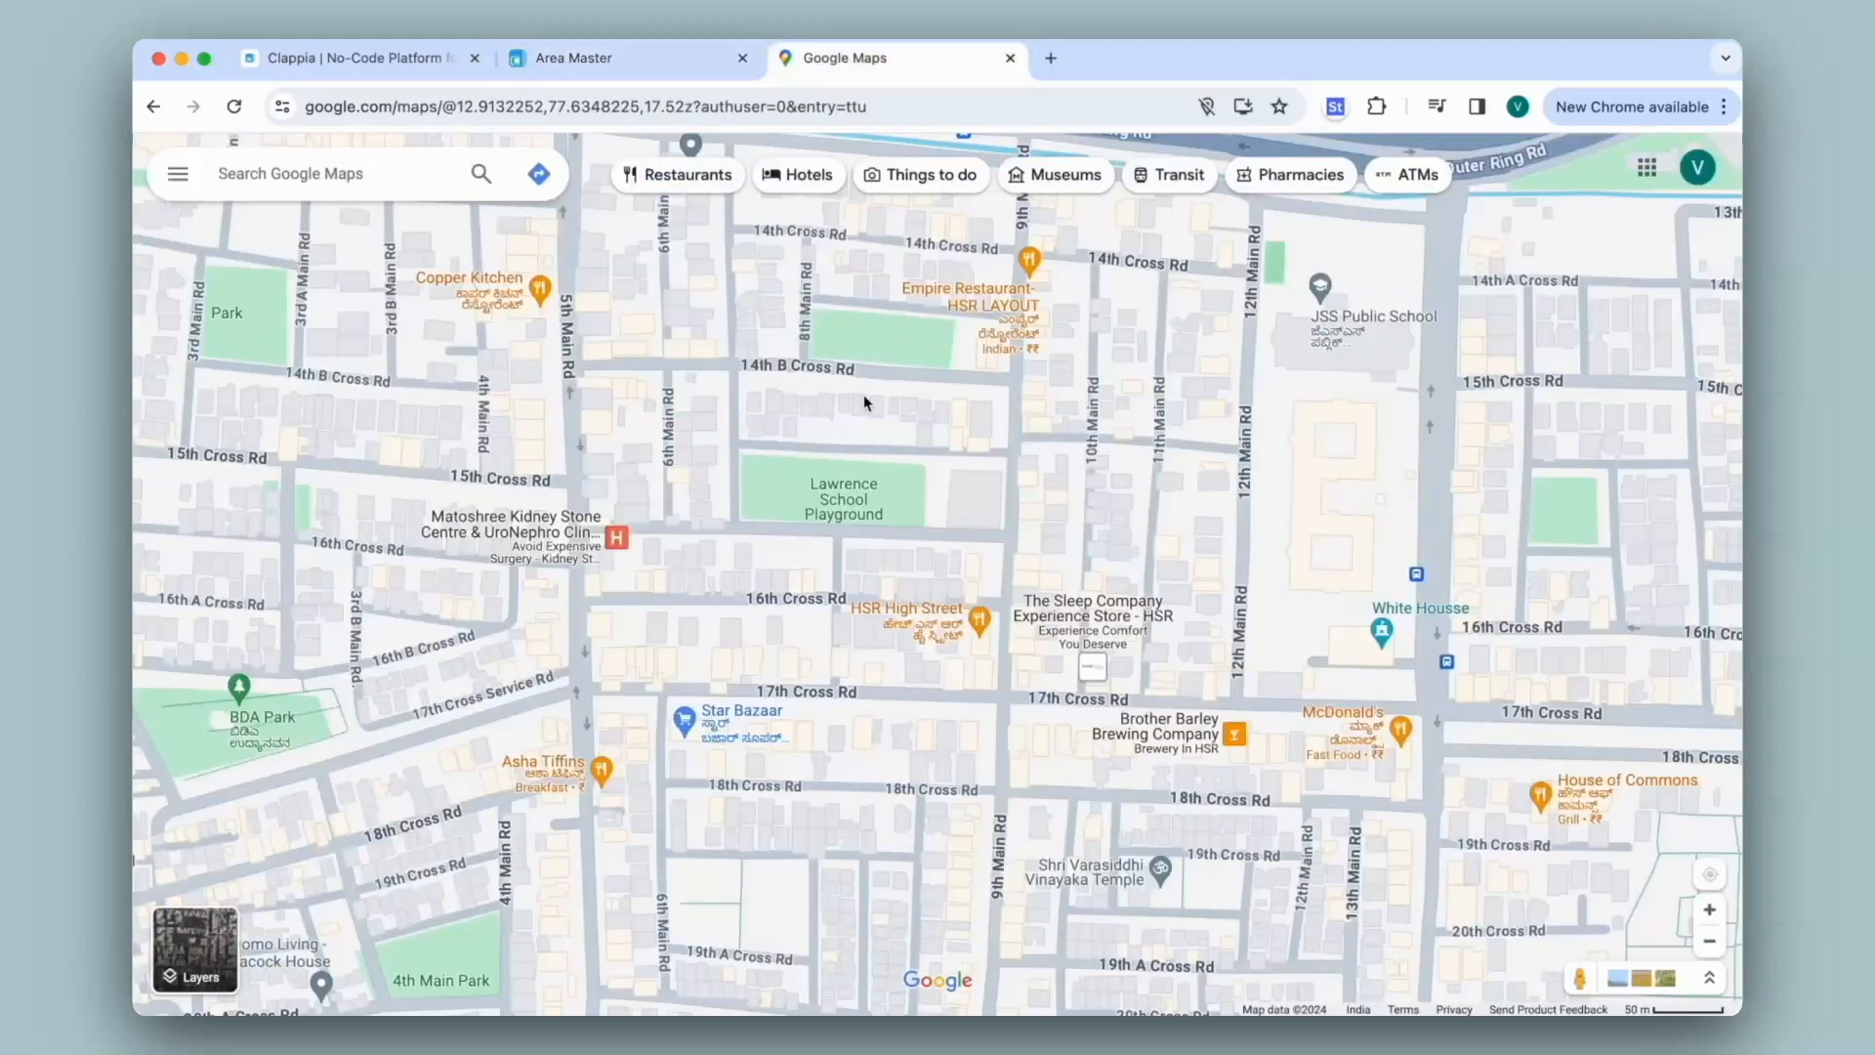
drag(954, 388, 271, 795)
right_click(1136, 590)
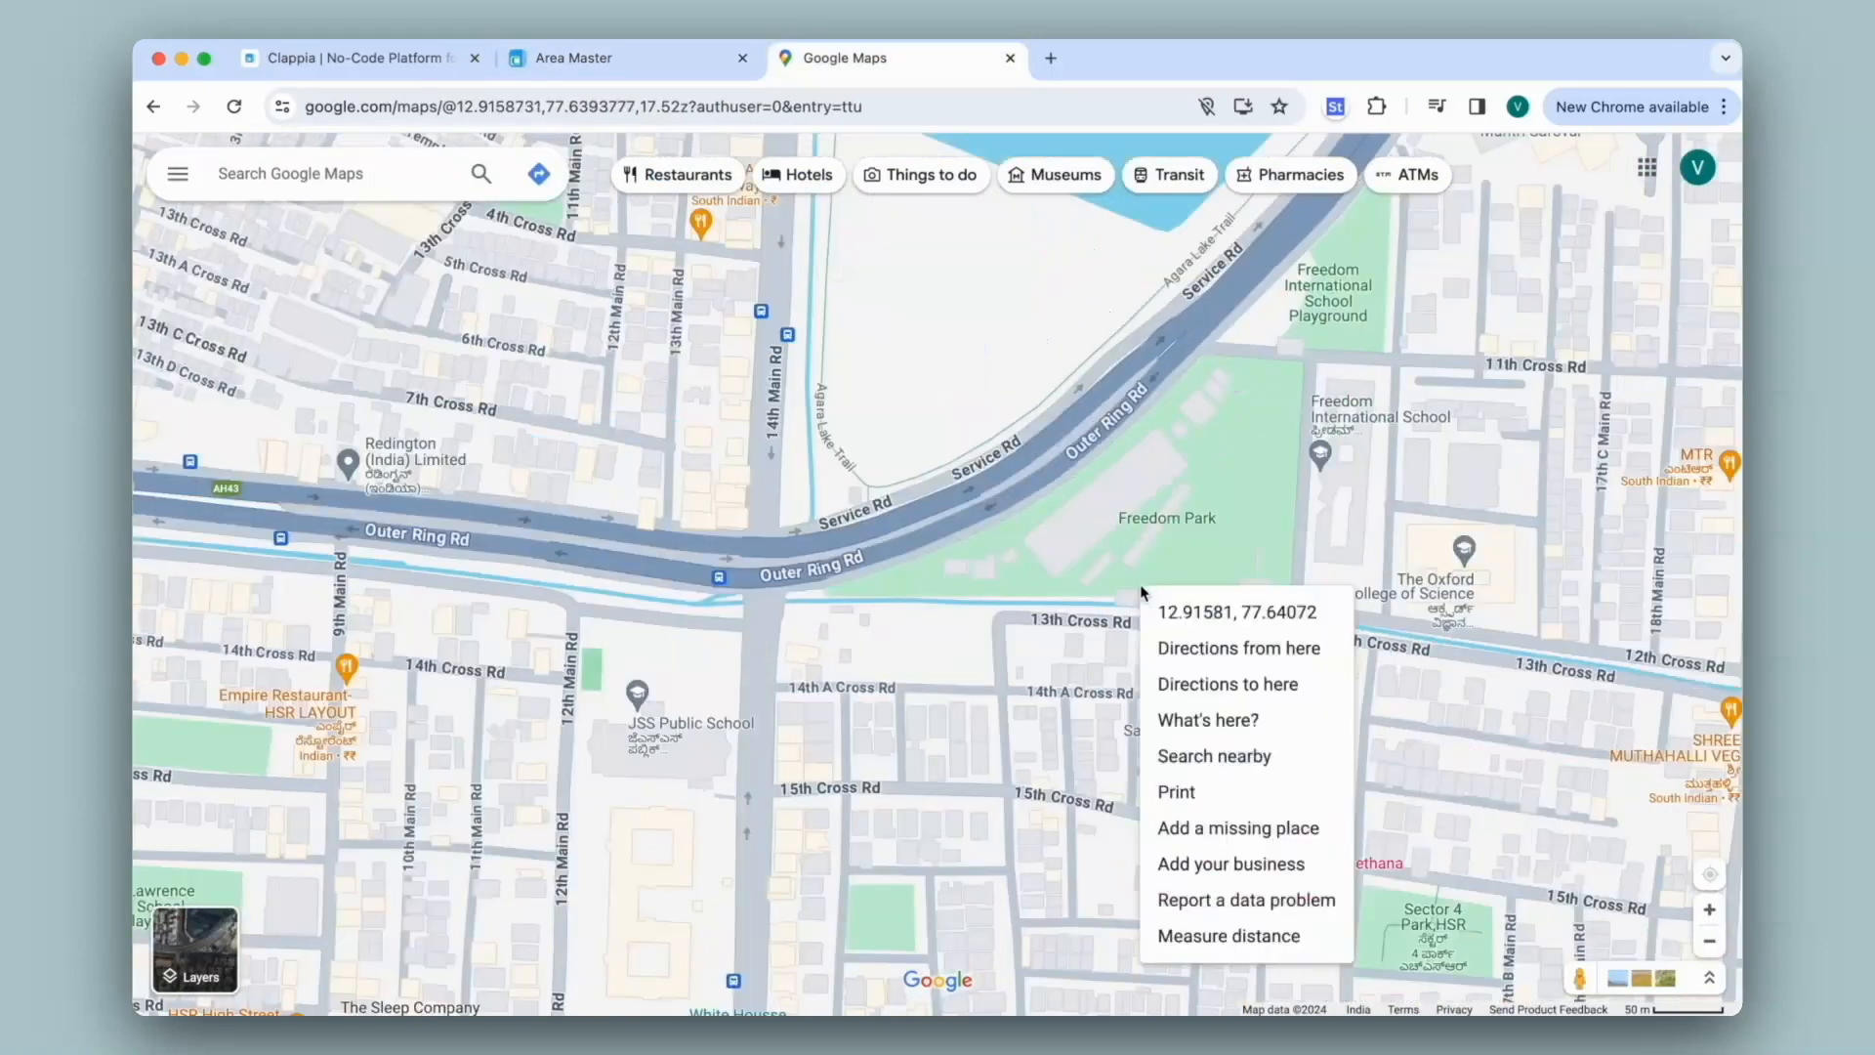
click(1232, 611)
click(574, 57)
click(1183, 390)
key(super+v)
click(420, 485)
Submit an Area 3 entry at 12.913247180870092, 77.64467581518628 and view the three submissions
click(954, 410)
click(385, 410)
text(Area 3)
key(Tab)
click(837, 57)
right_click(969, 746)
click(1064, 649)
click(649, 61)
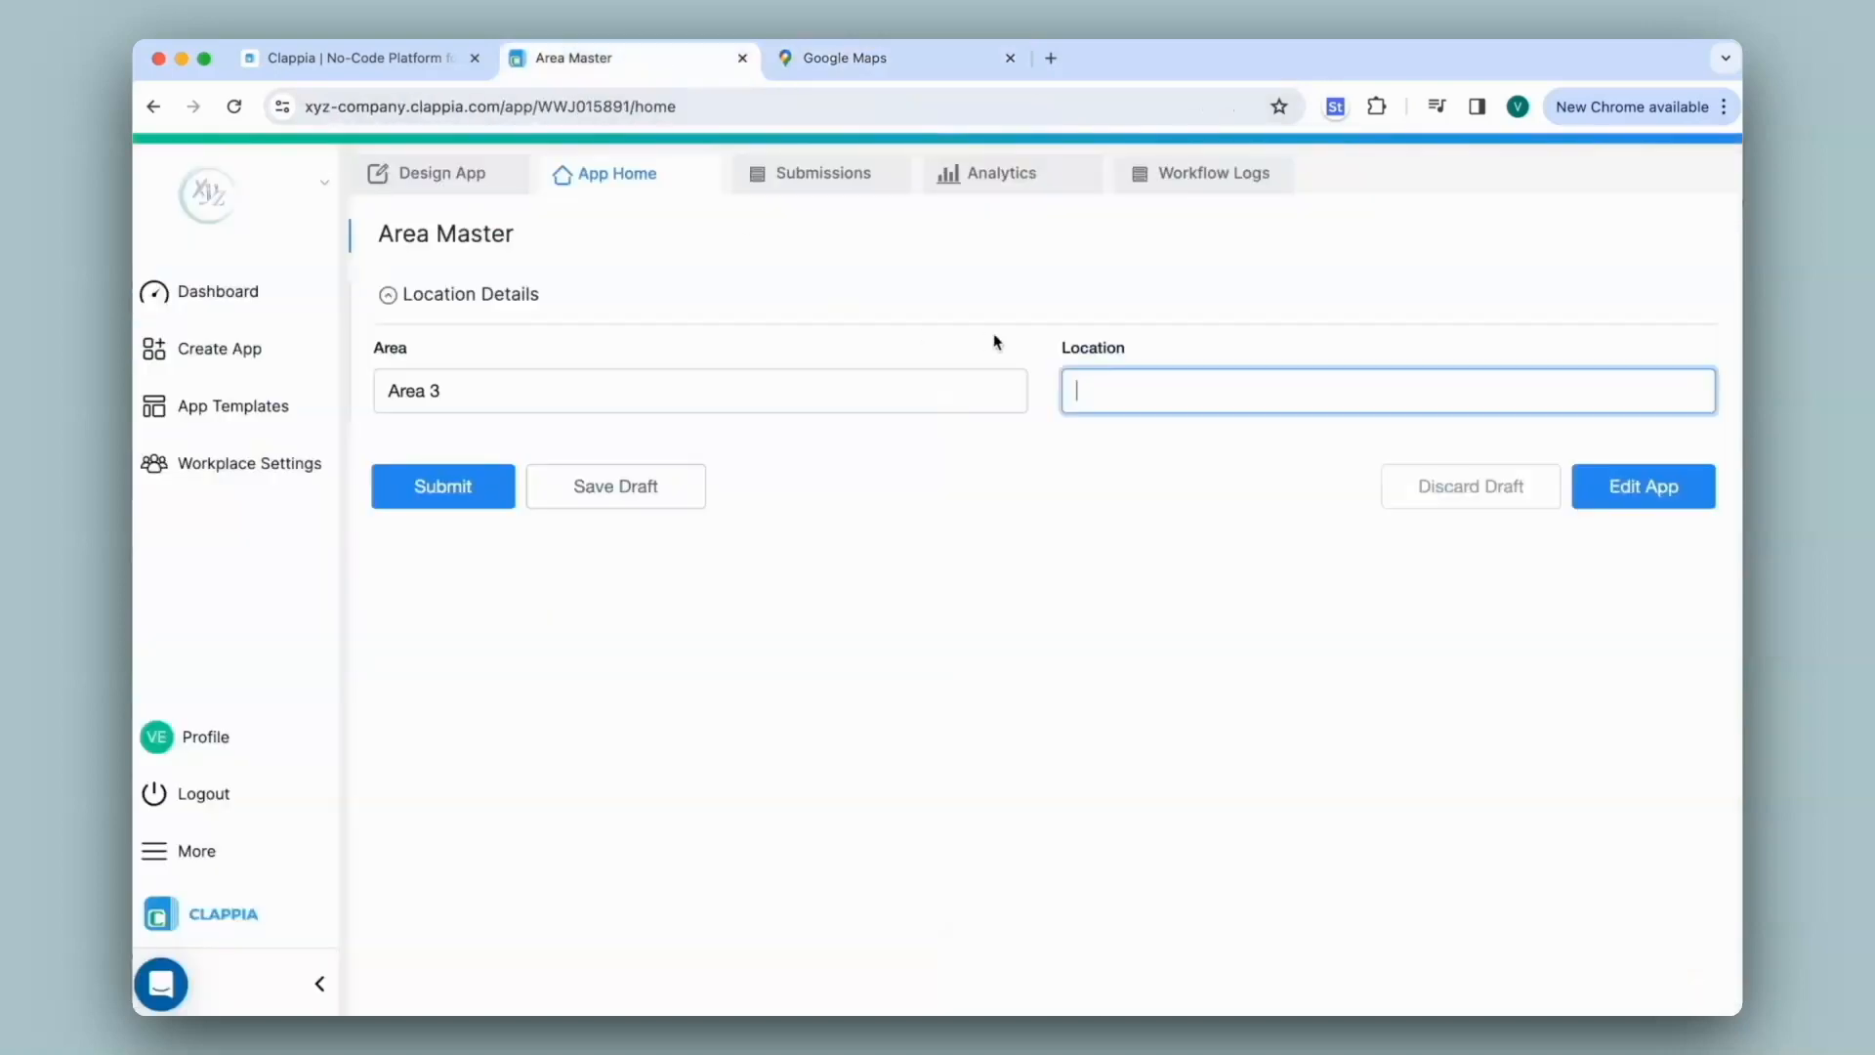
key(super+v)
click(431, 494)
click(818, 175)
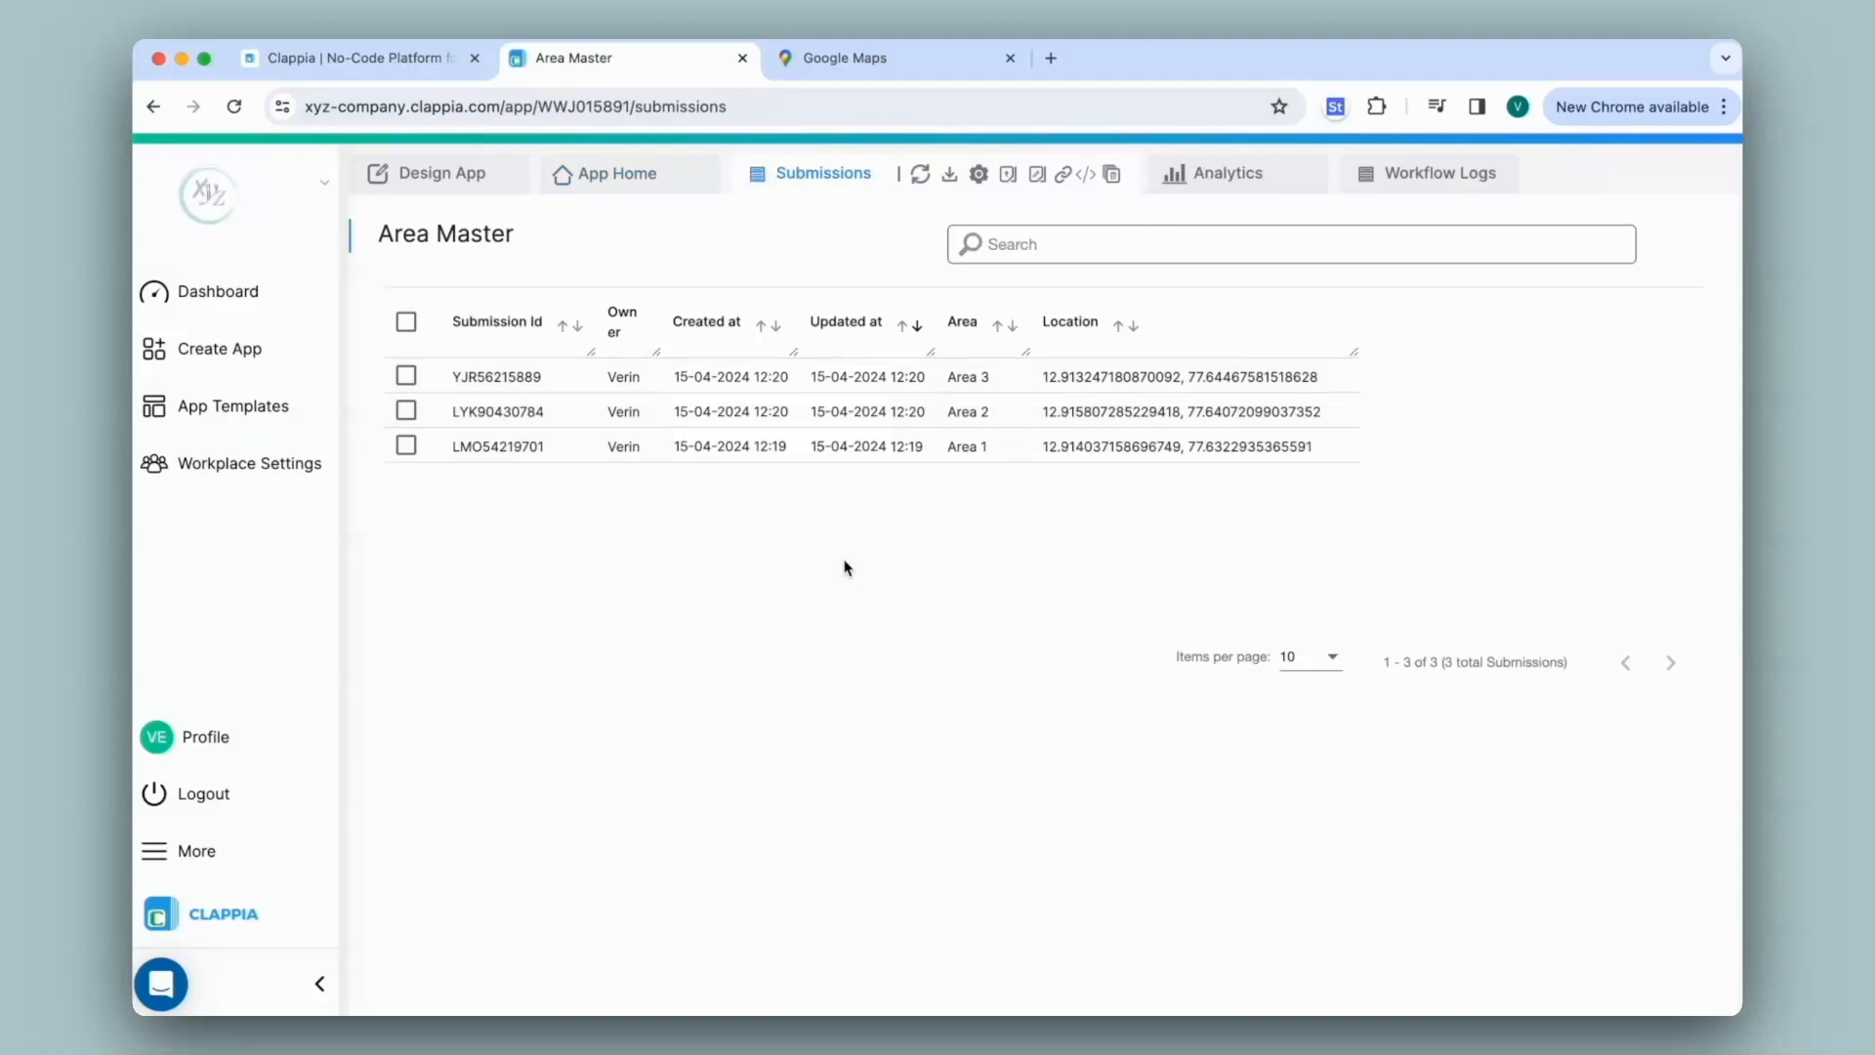
From the Dashboard's Apps folder, open the Inspections app to its App Home form
click(293, 292)
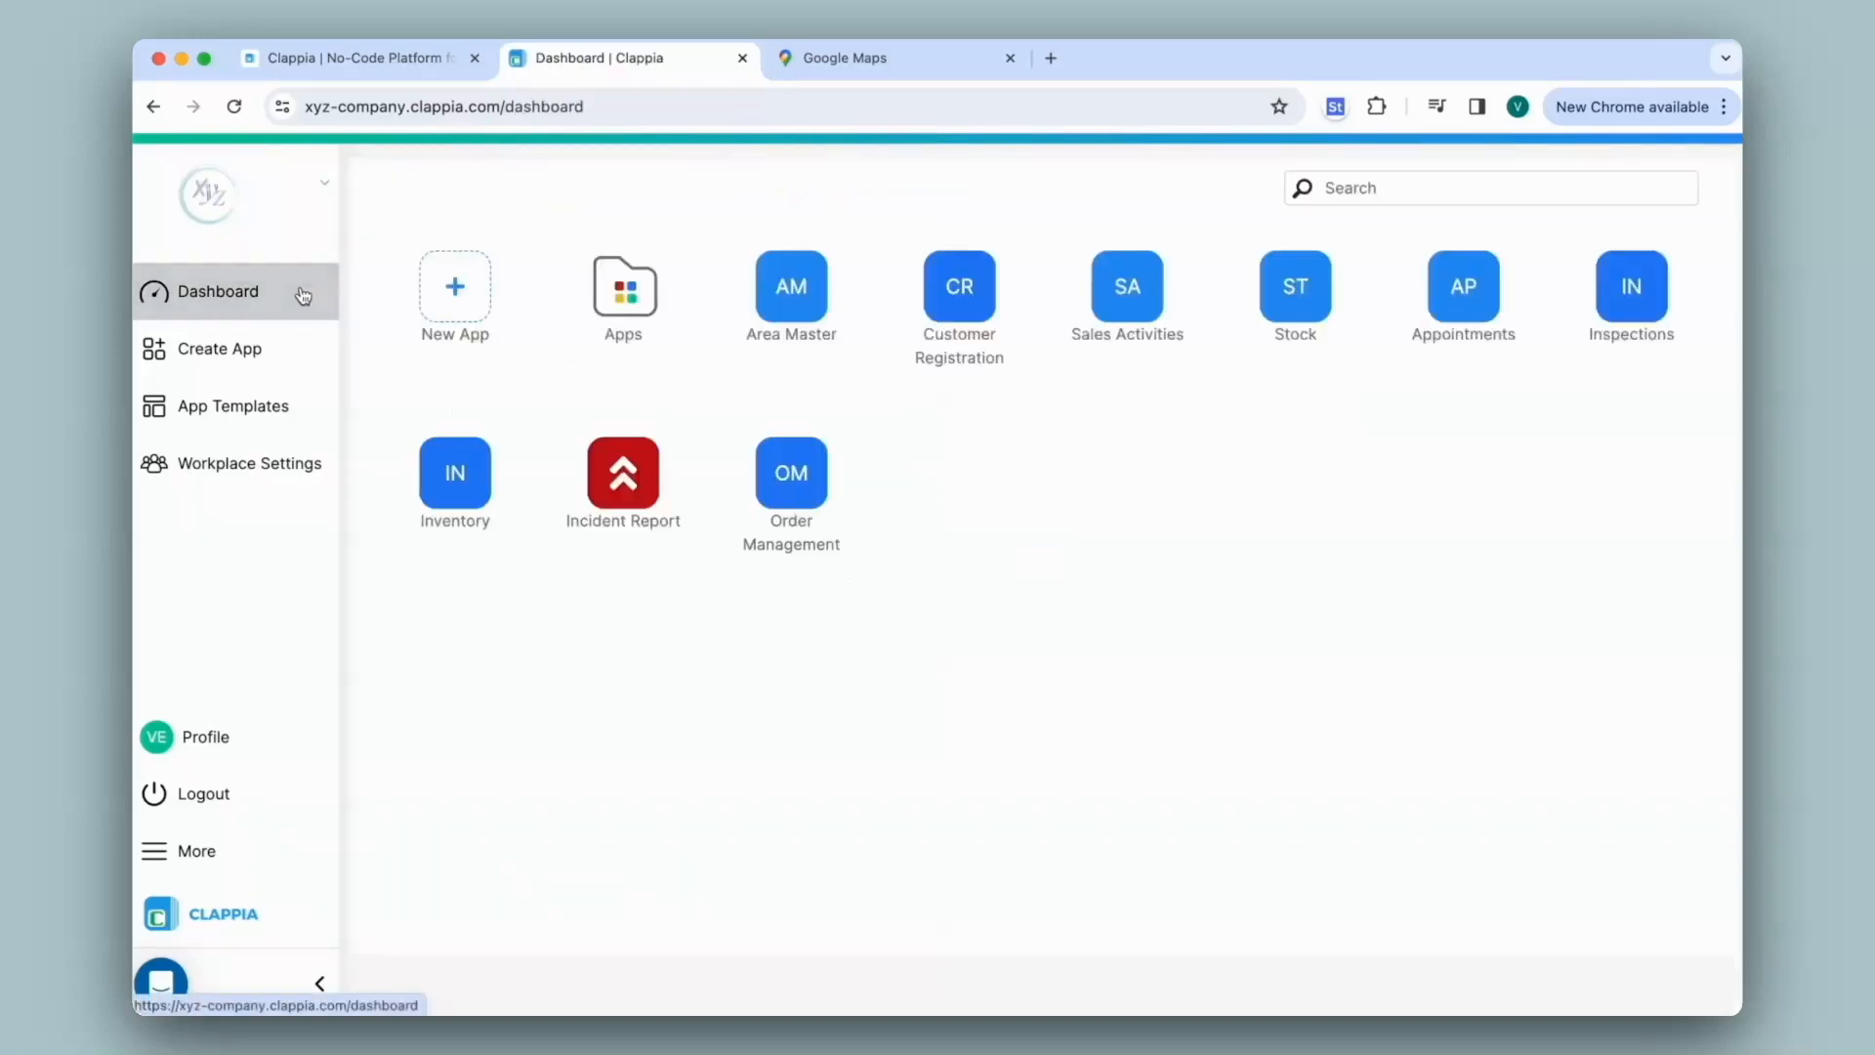
click(628, 287)
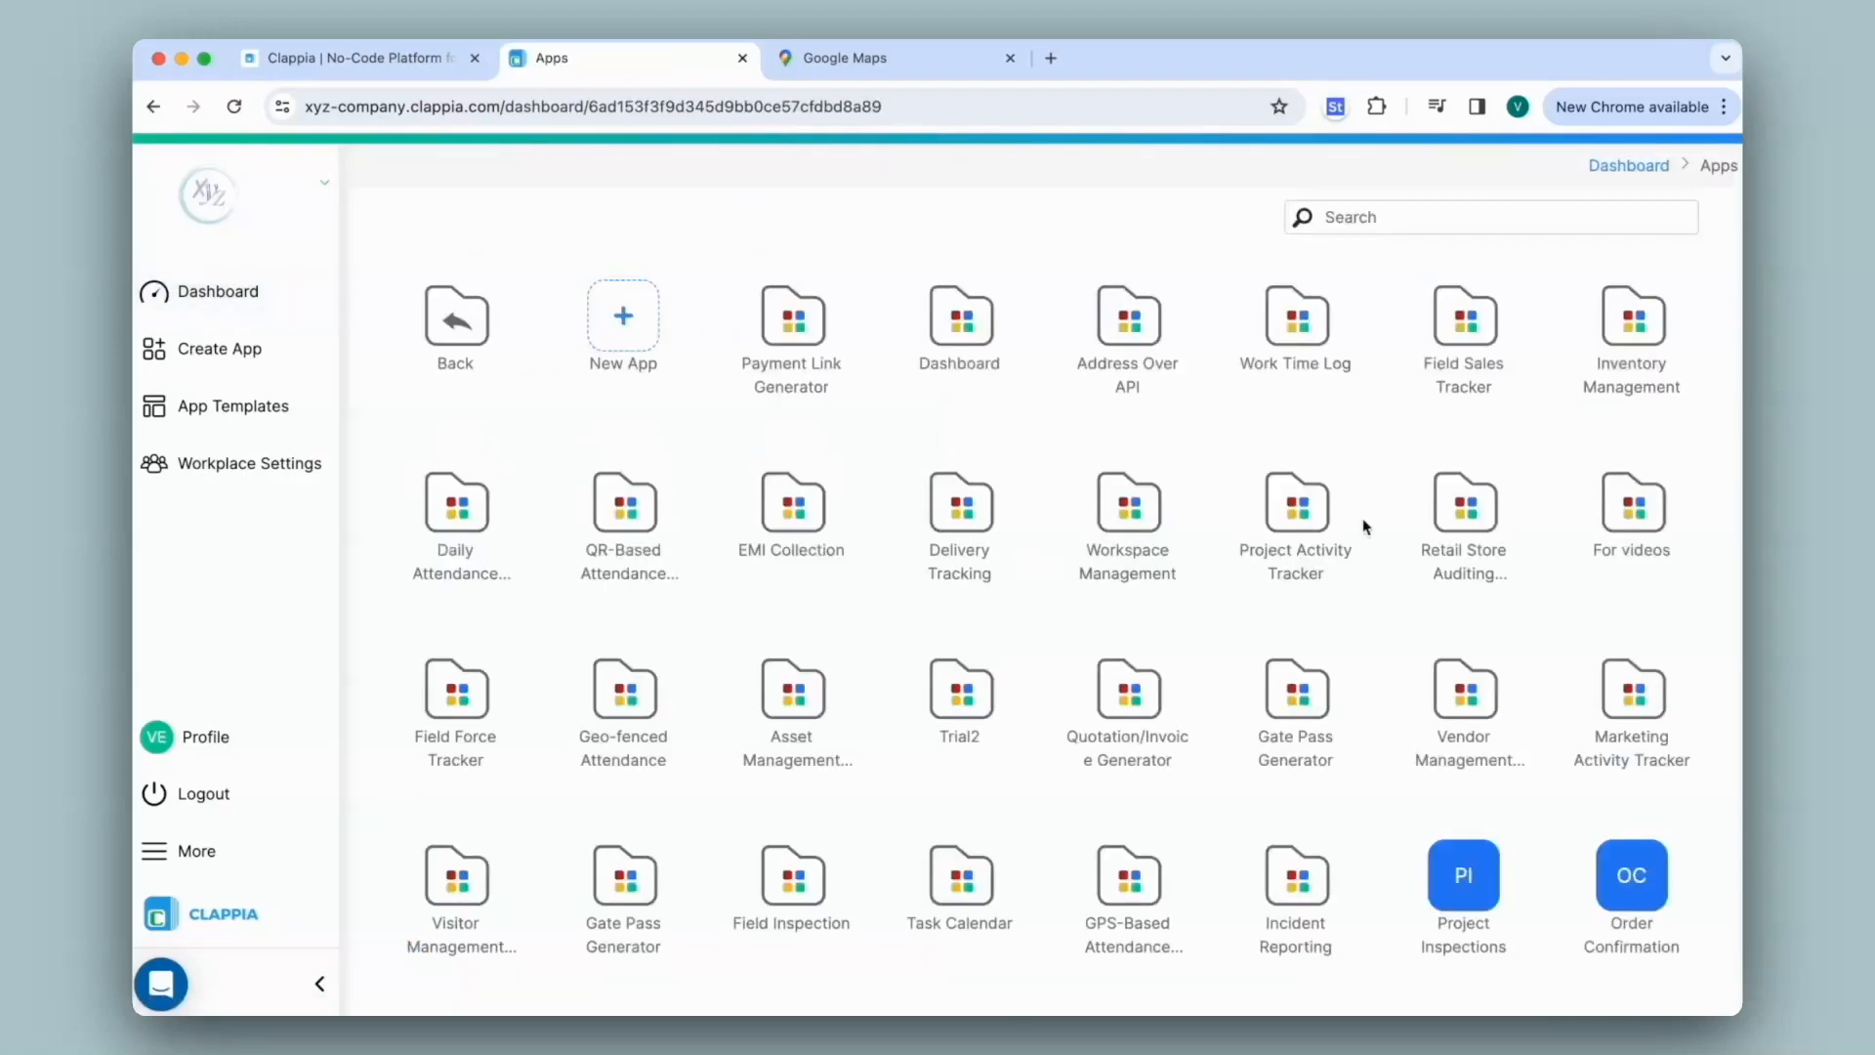
scroll(1631, 625, down, 5)
click(783, 616)
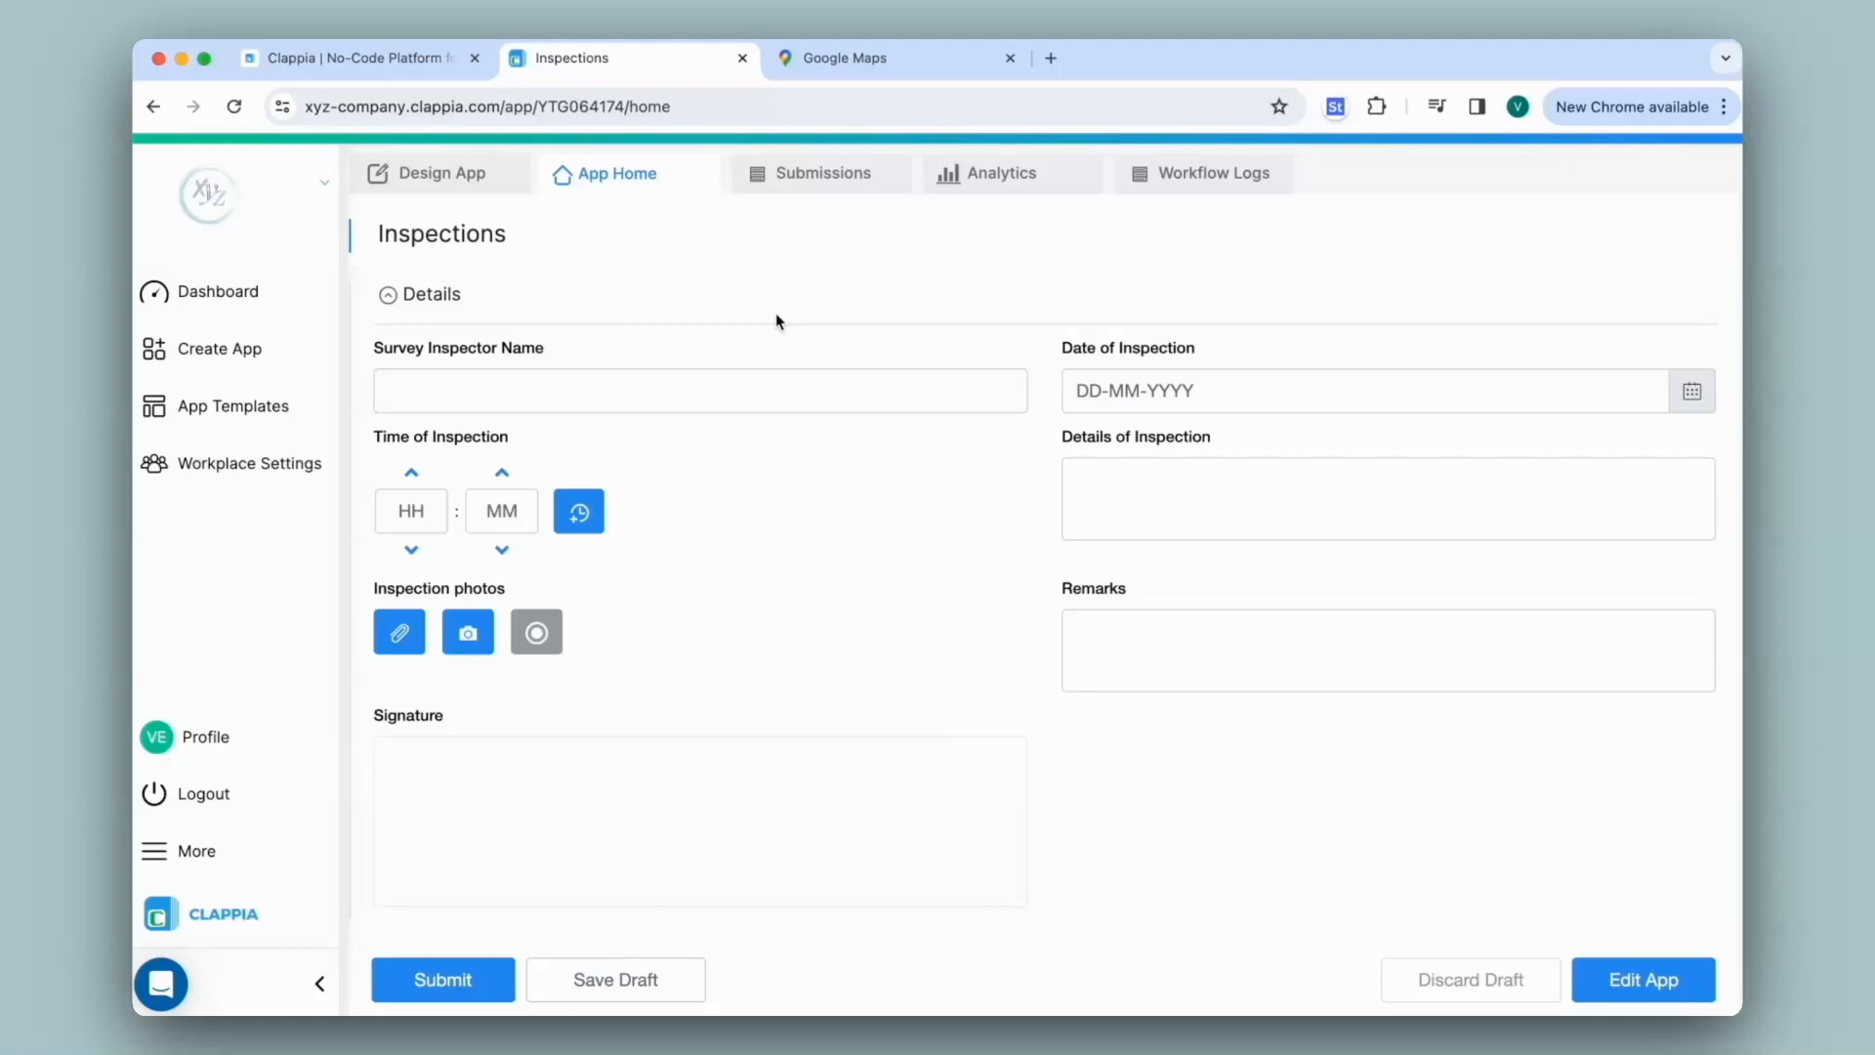
In Design App, add a 'Location' section containing a GET Data from other Apps field
click(415, 180)
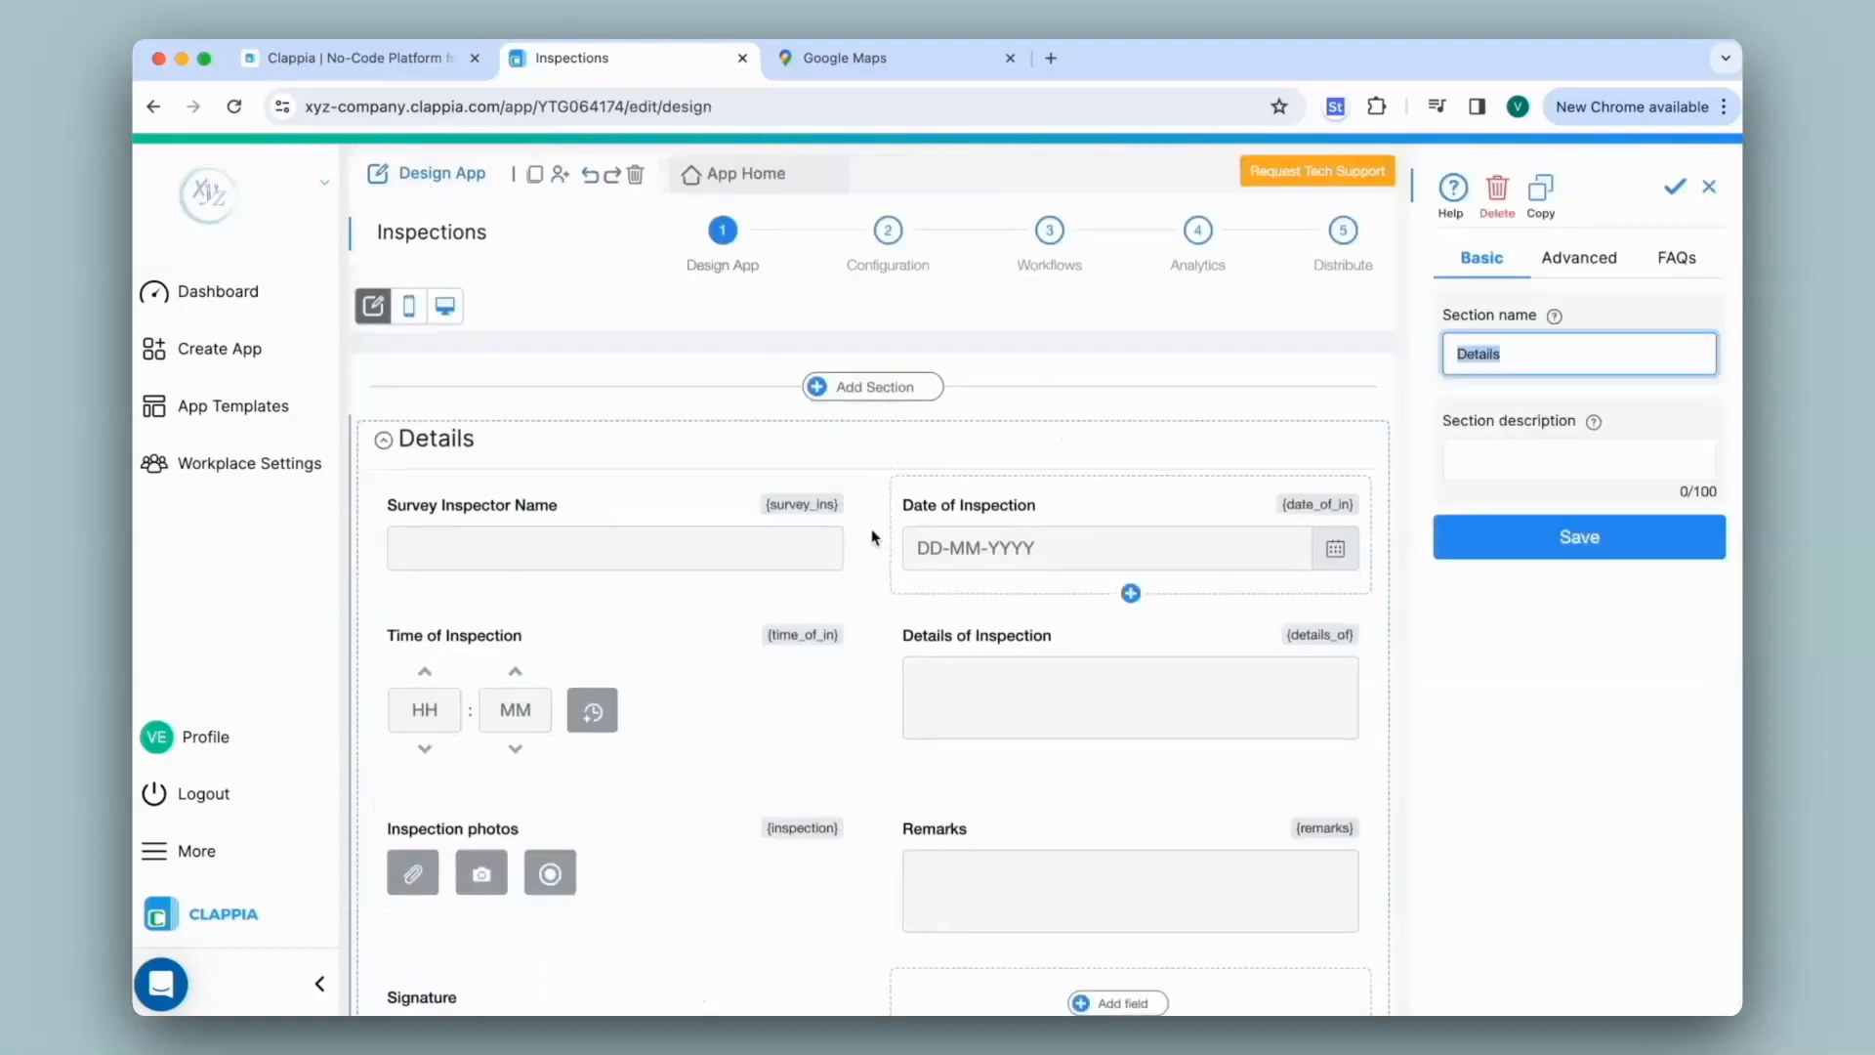
click(884, 388)
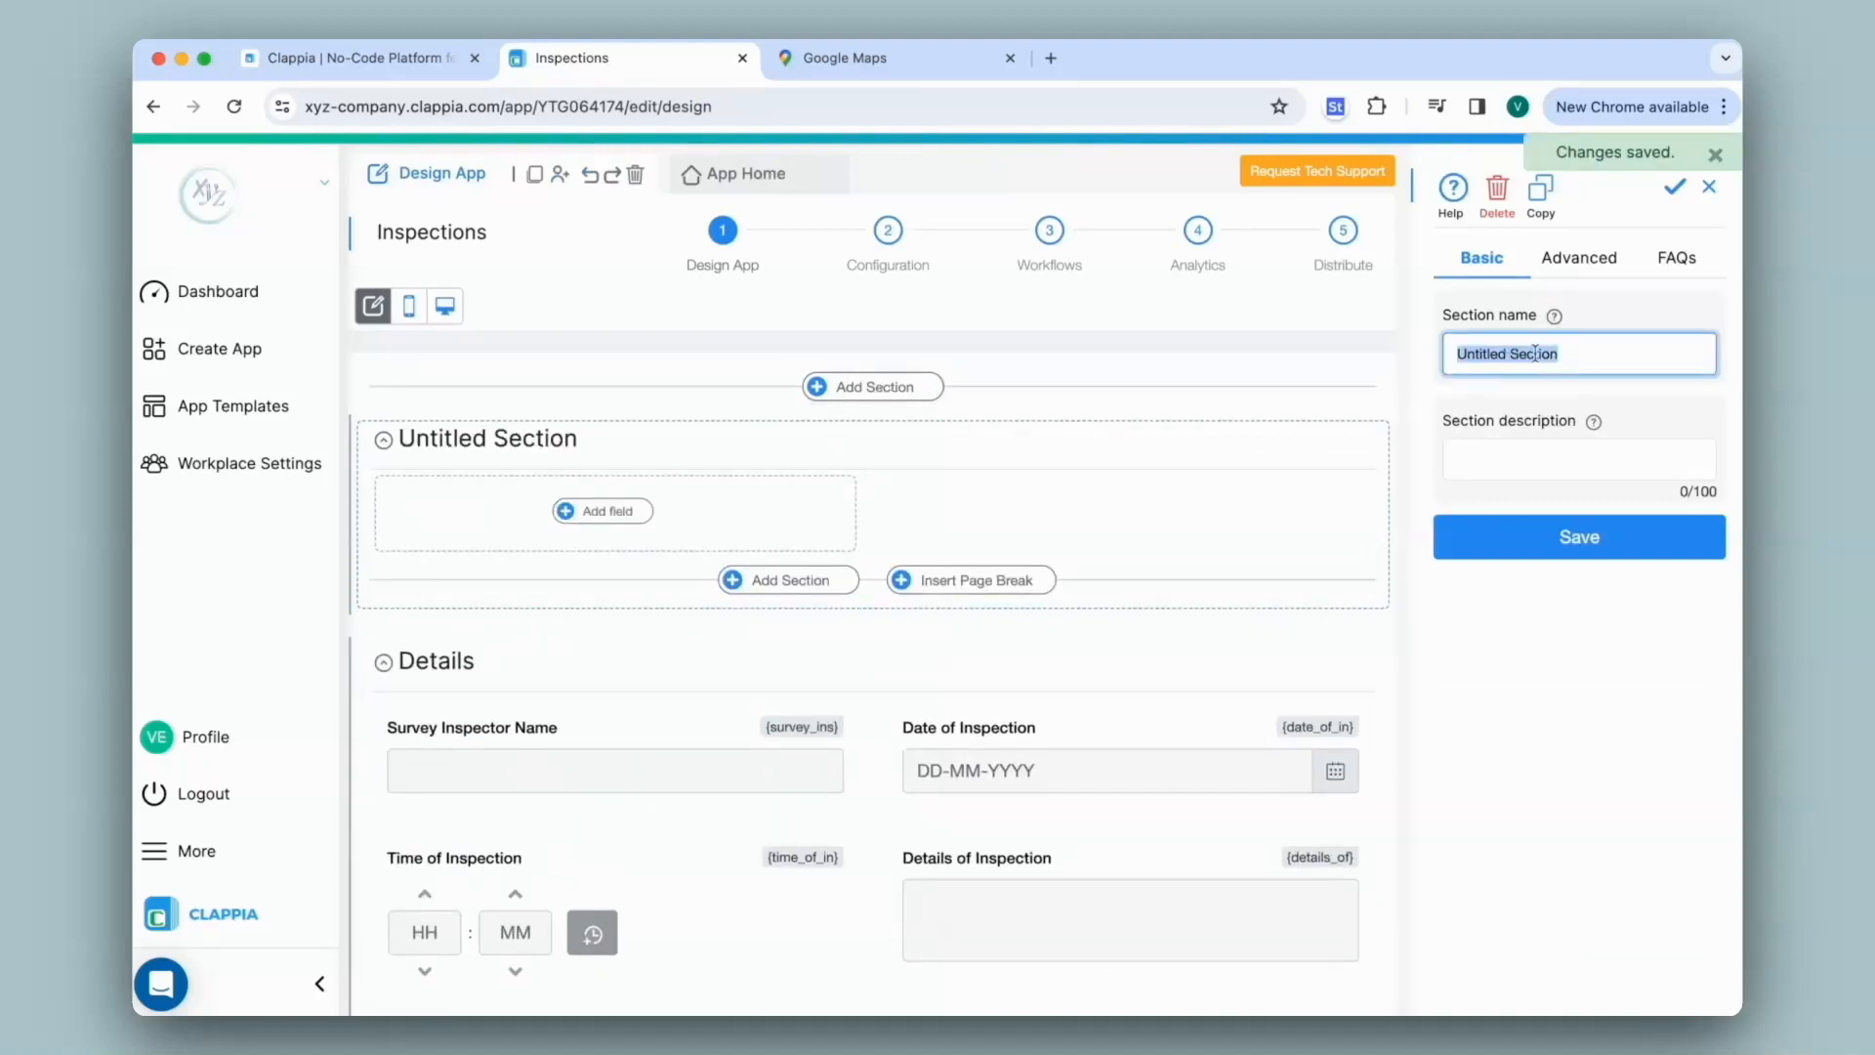
text(Location)
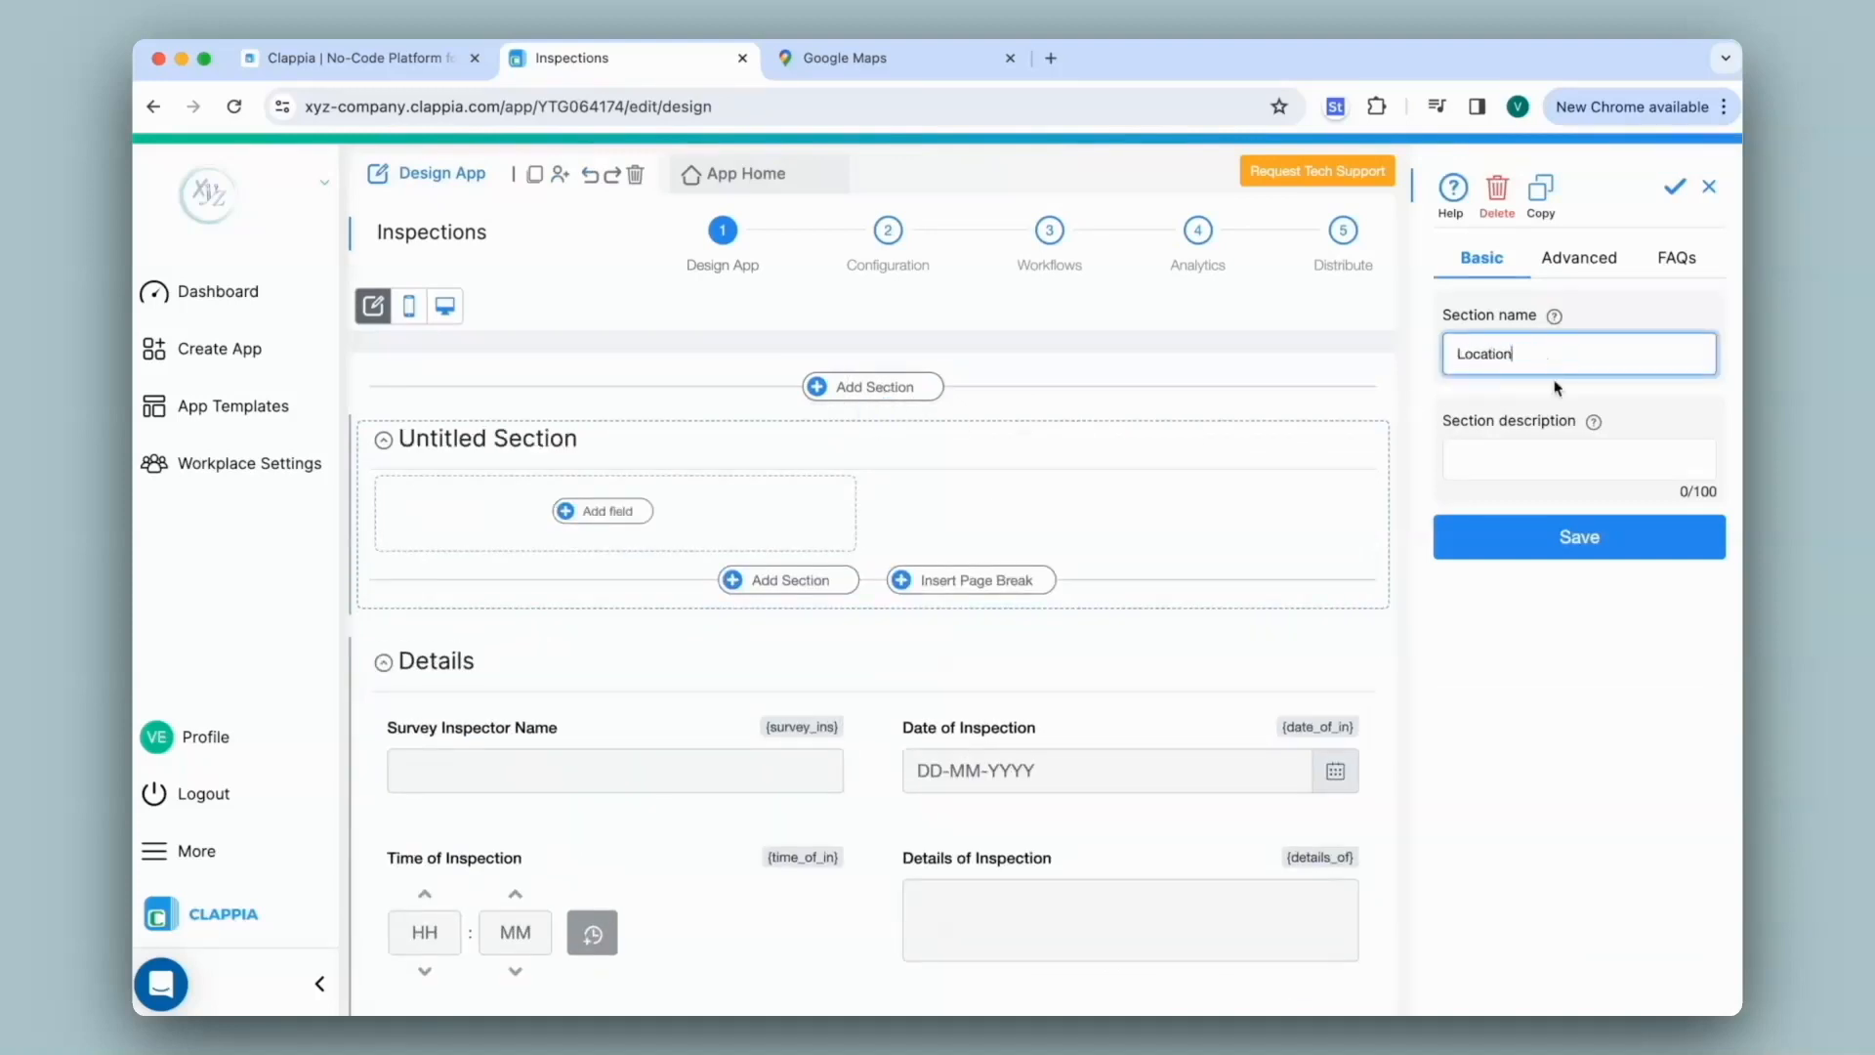
click(1574, 537)
click(598, 513)
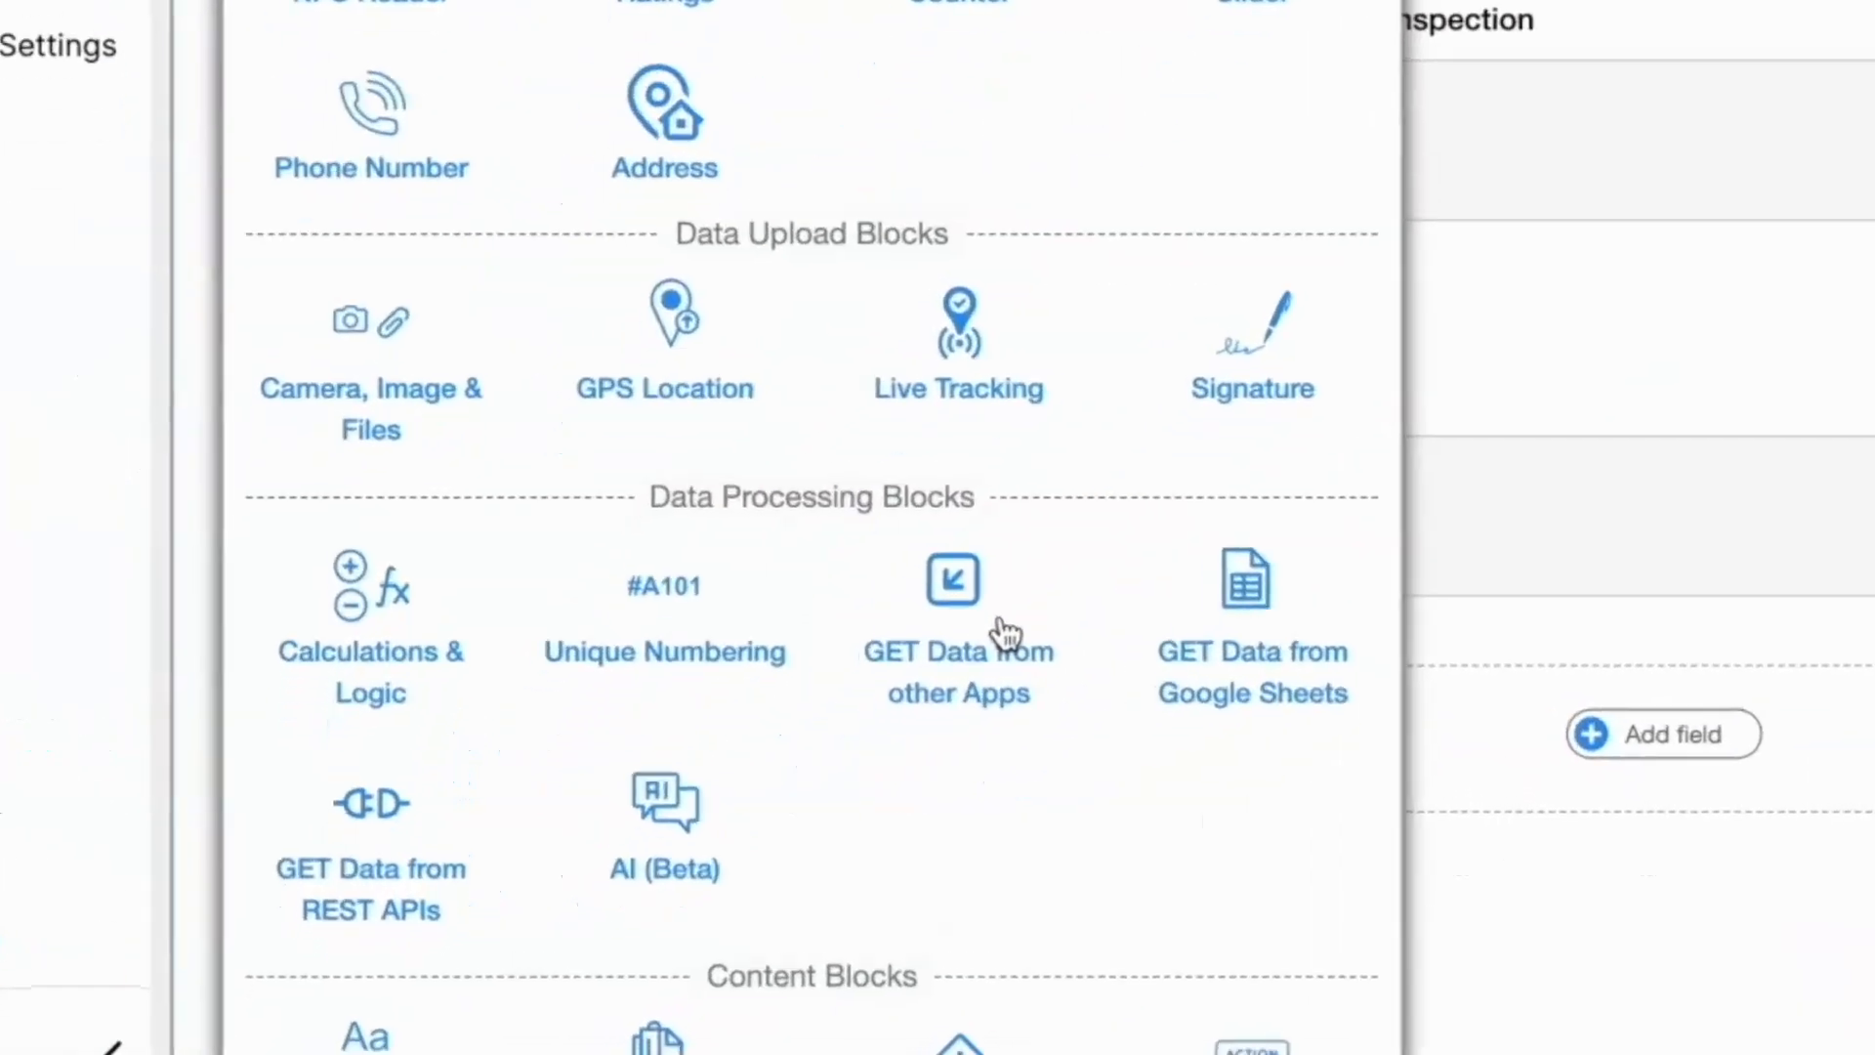
click(1012, 658)
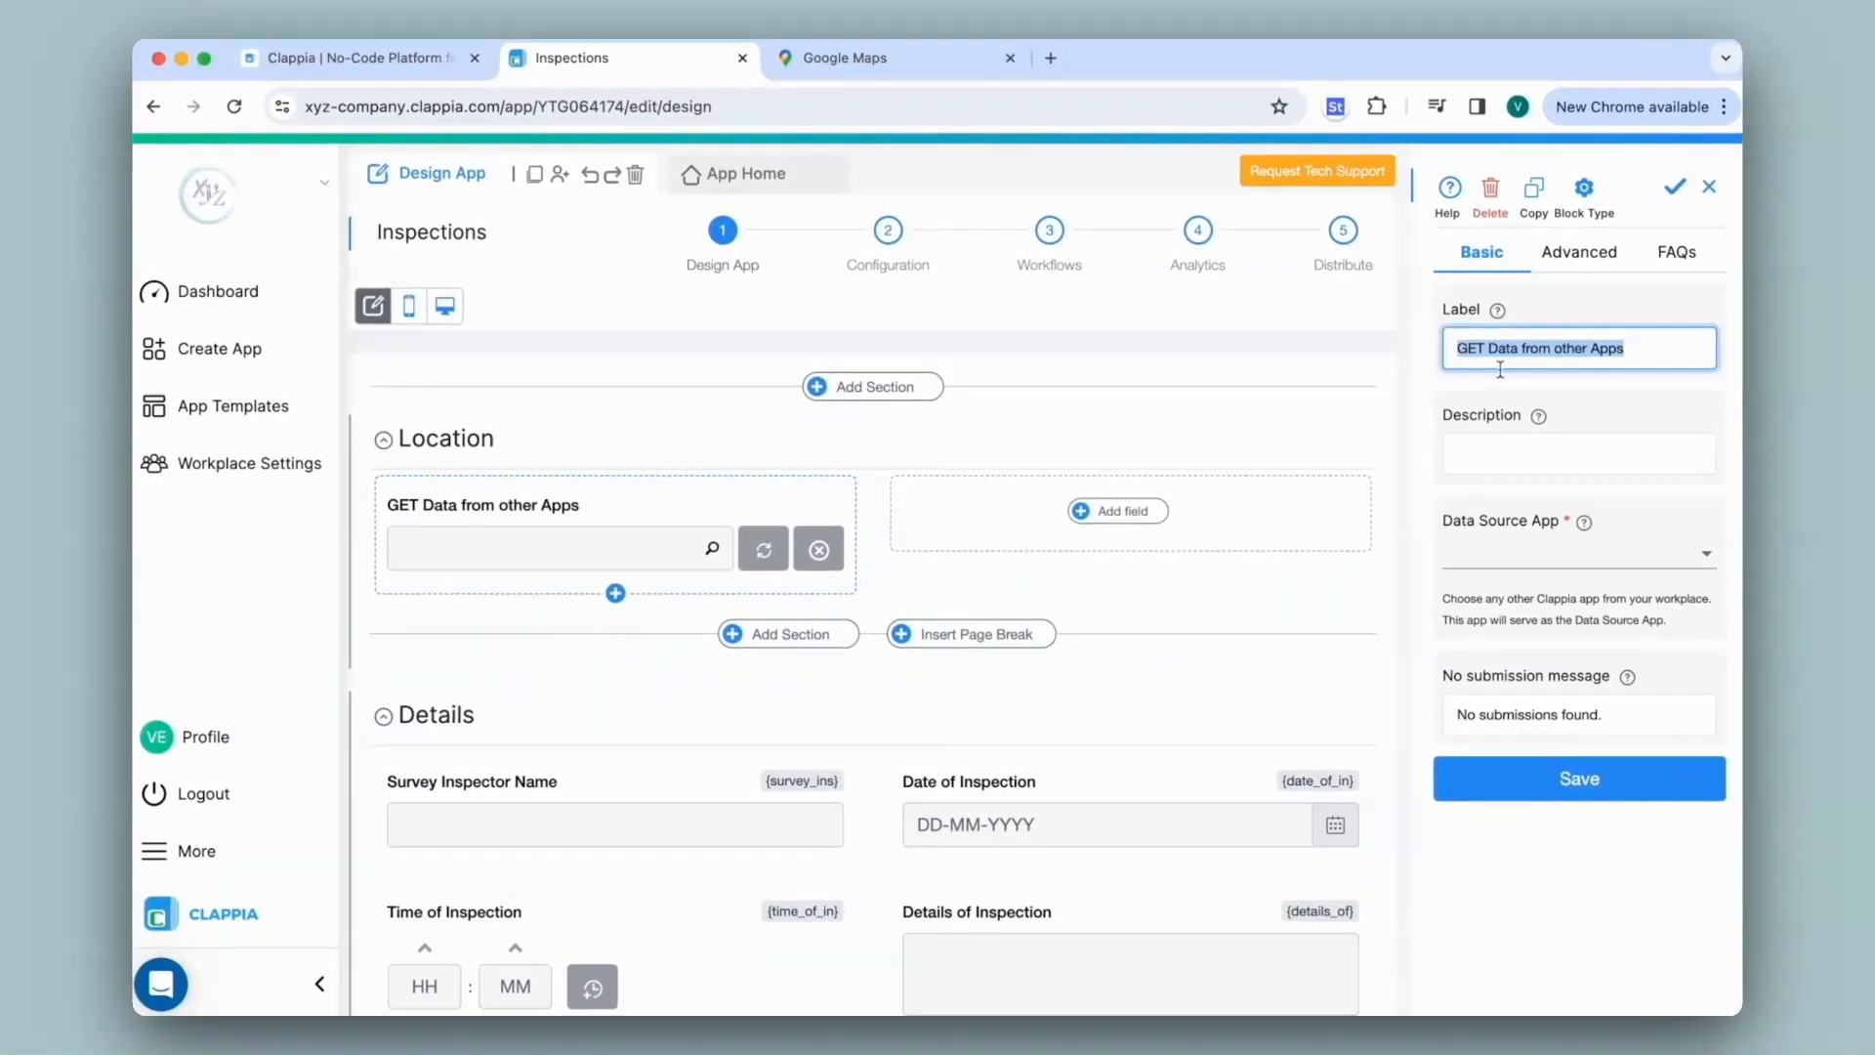
Label the block 'Search', source Area Master, search by Area, pull Location, and save
text(Search)
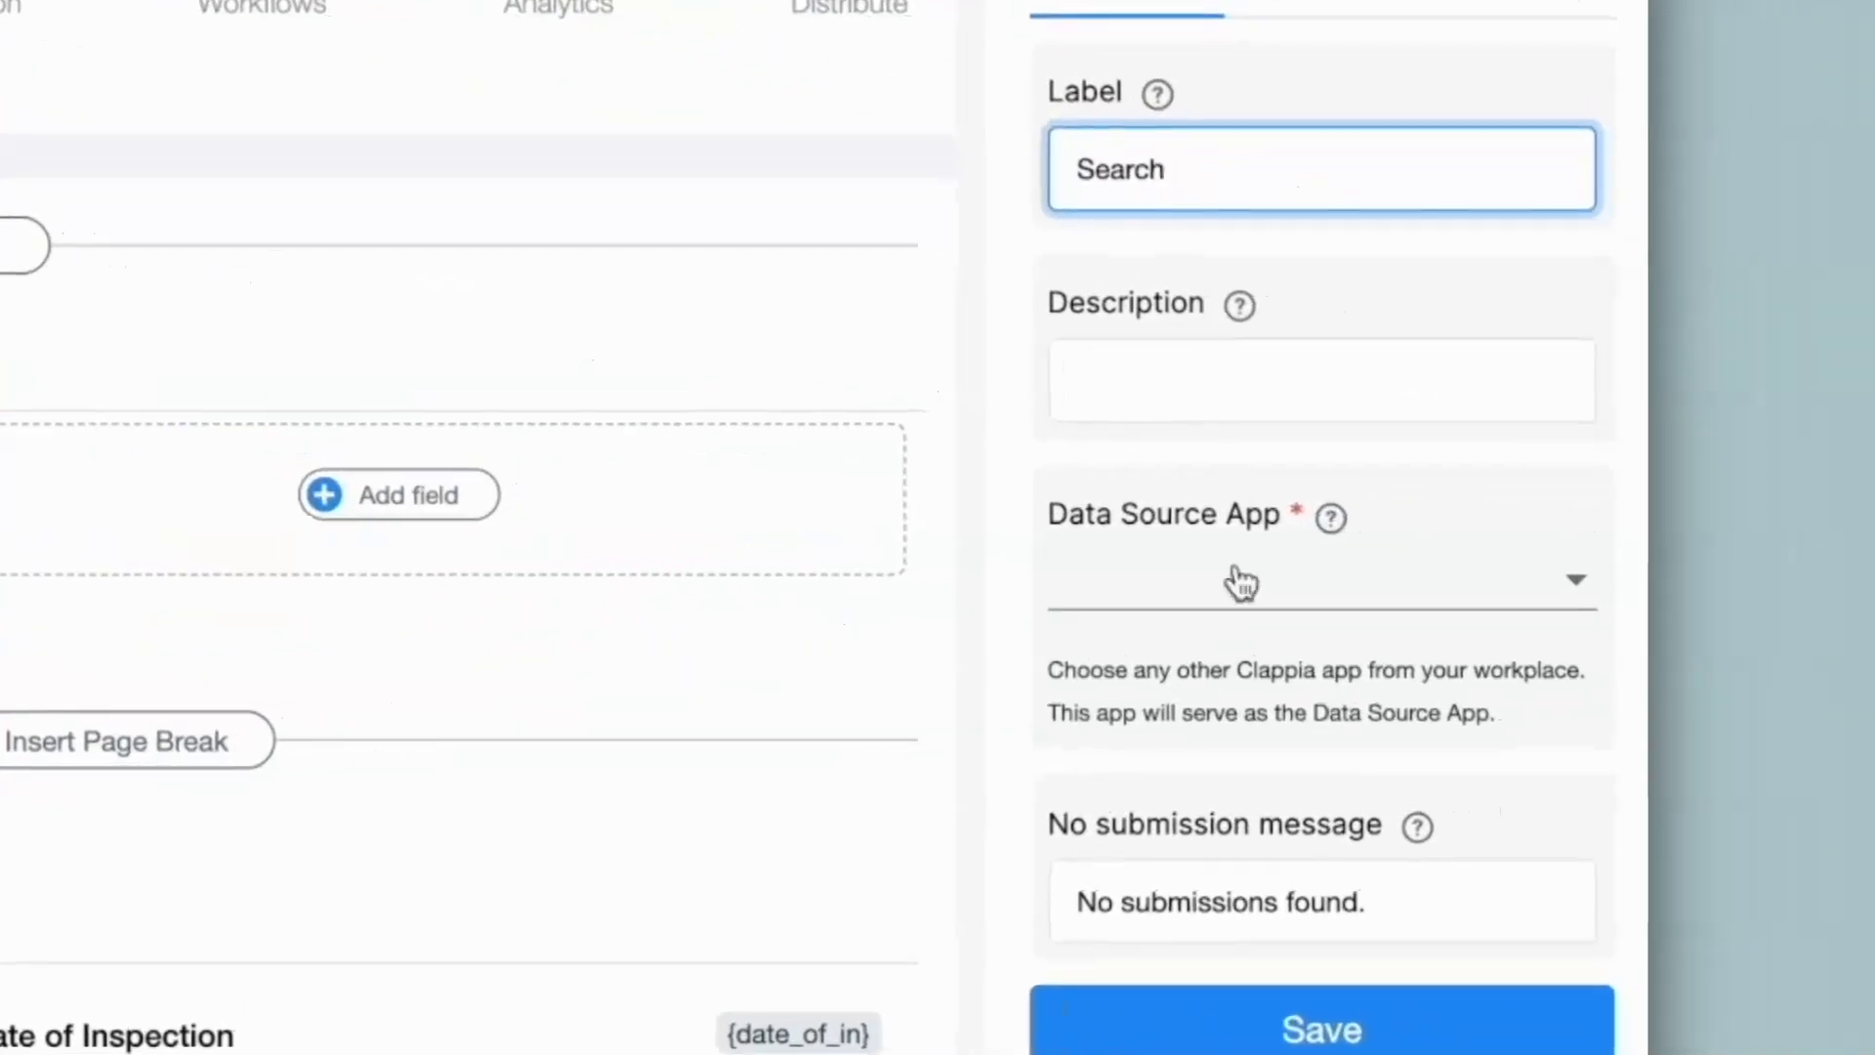
click(1240, 581)
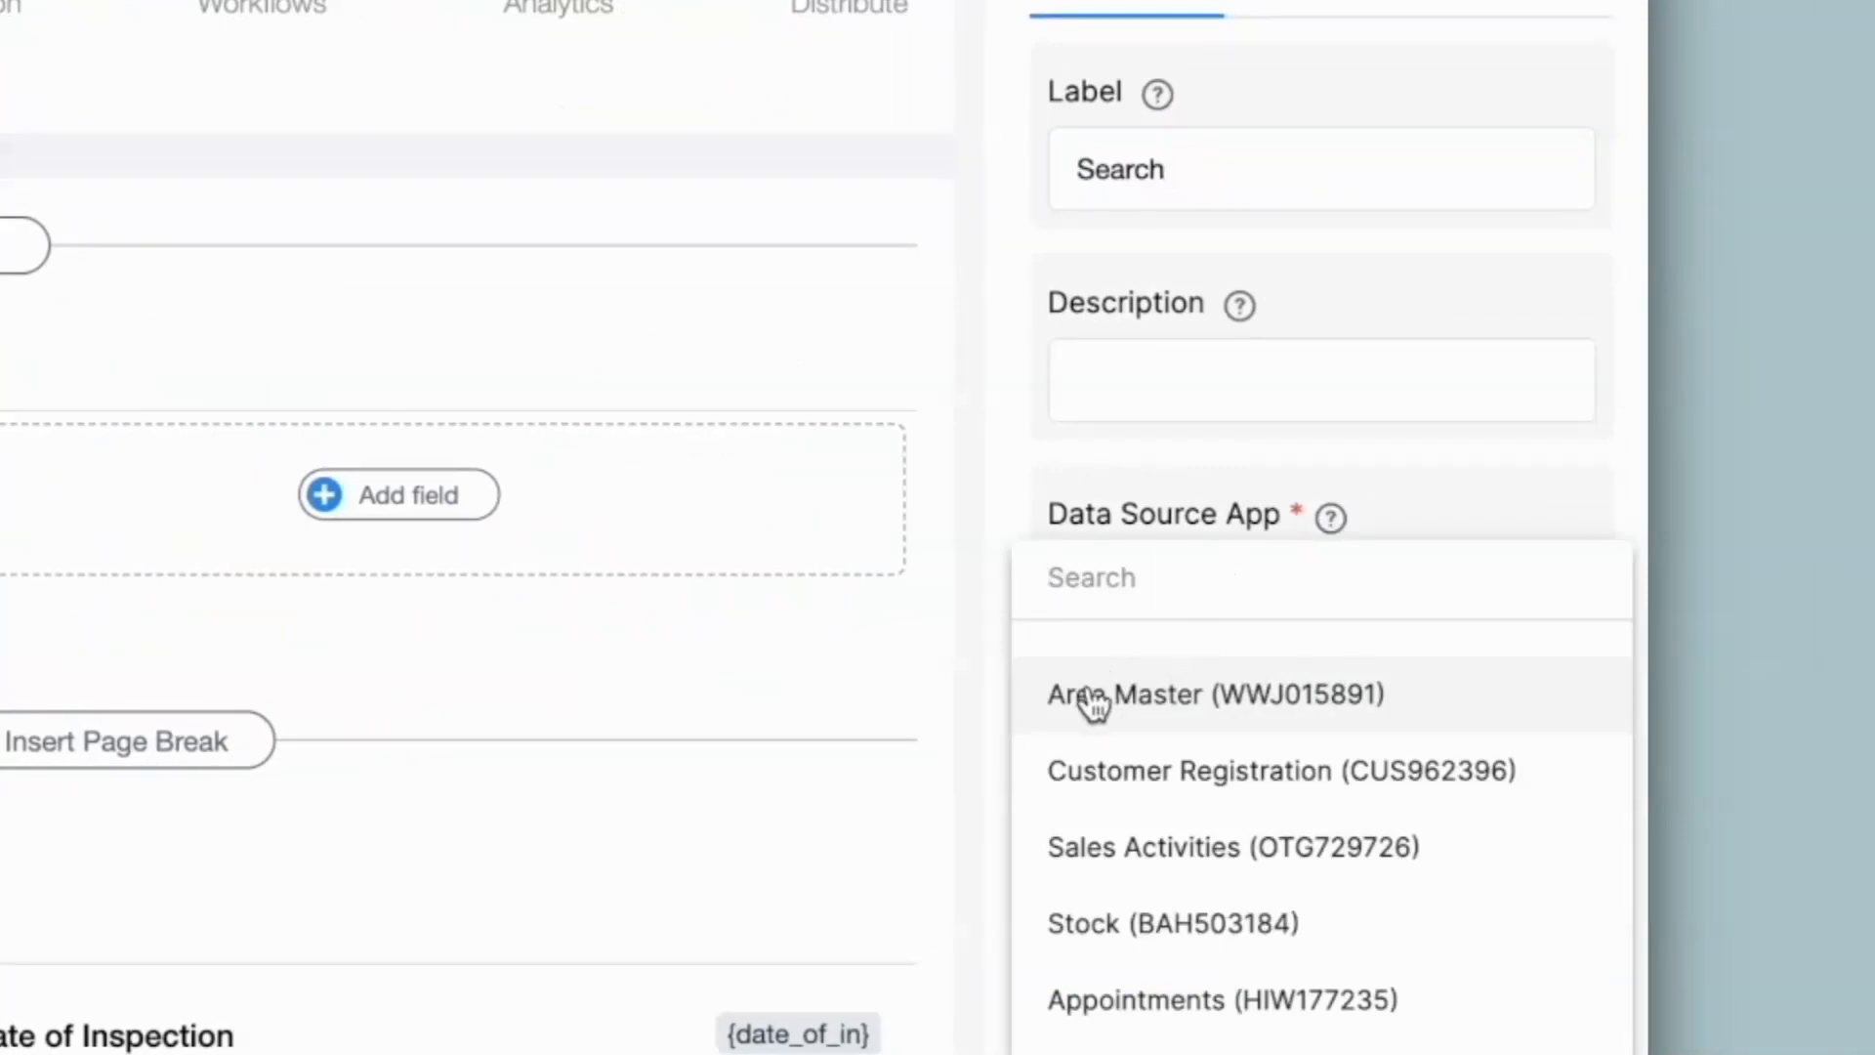
click(1226, 697)
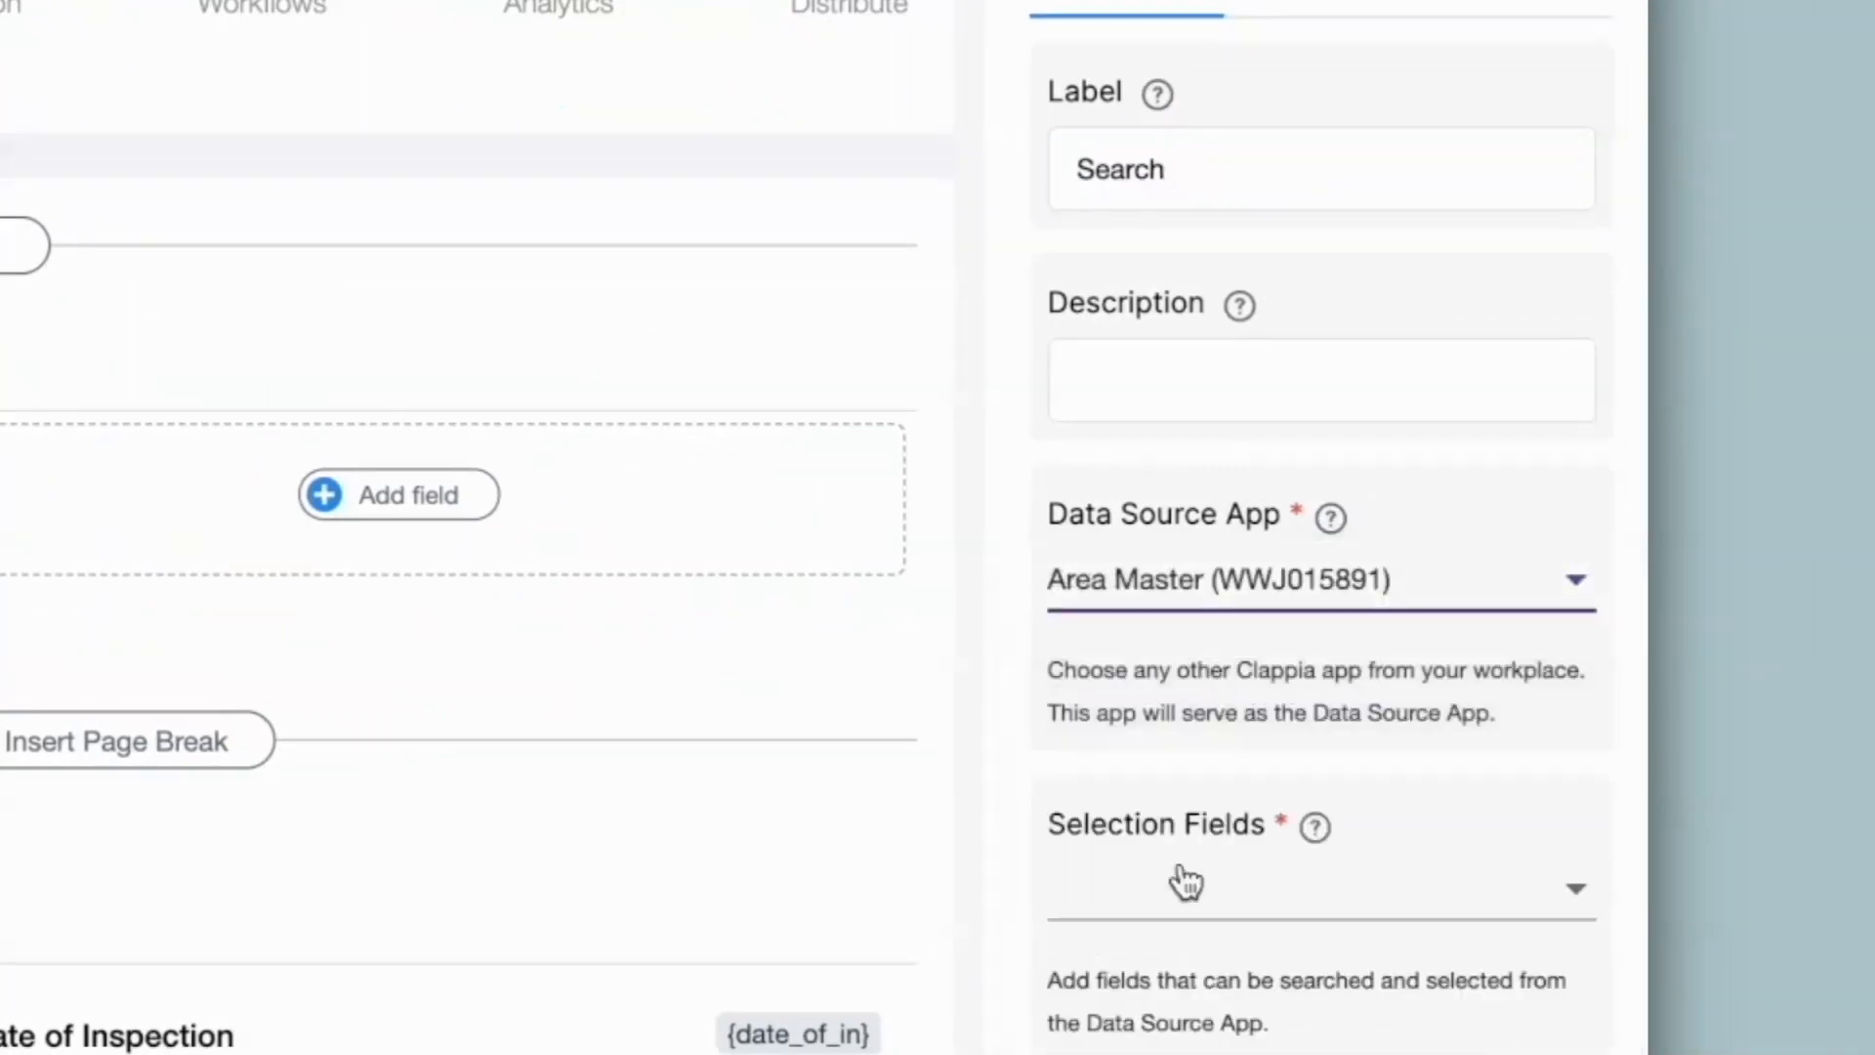
click(1182, 880)
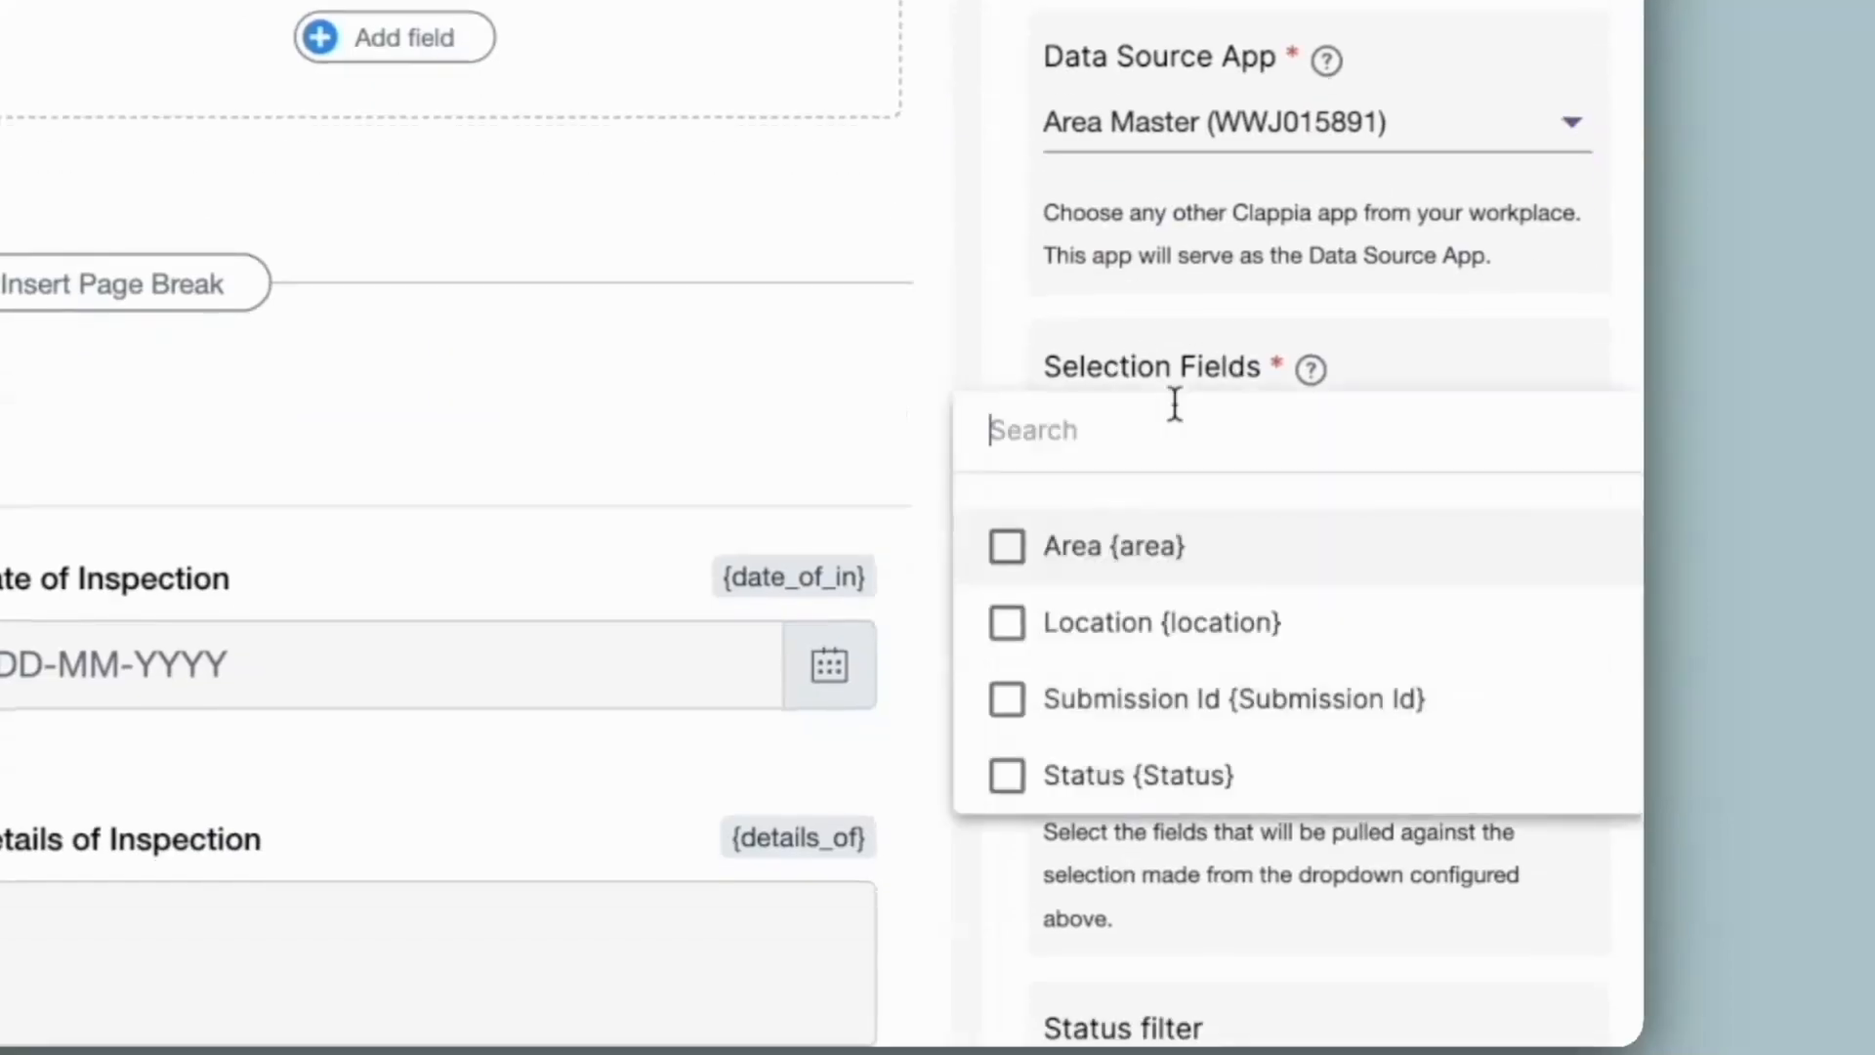
click(1108, 561)
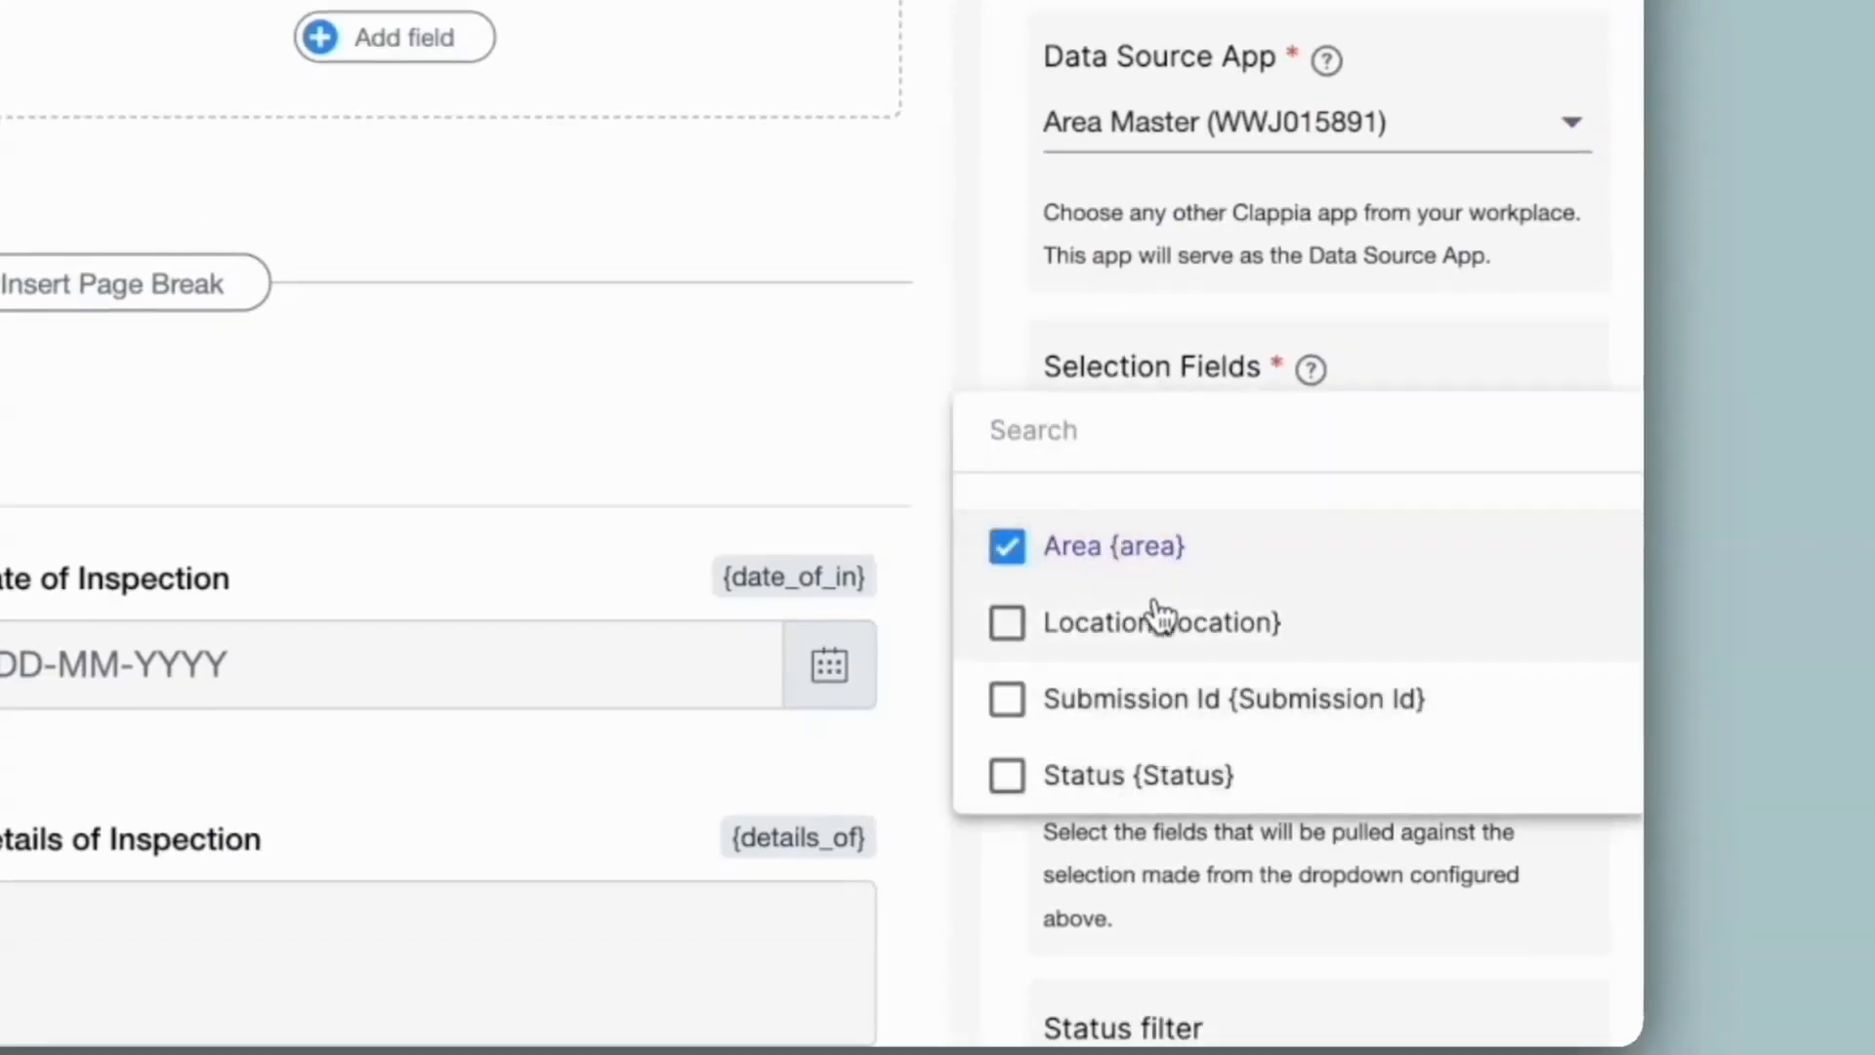
key(Escape)
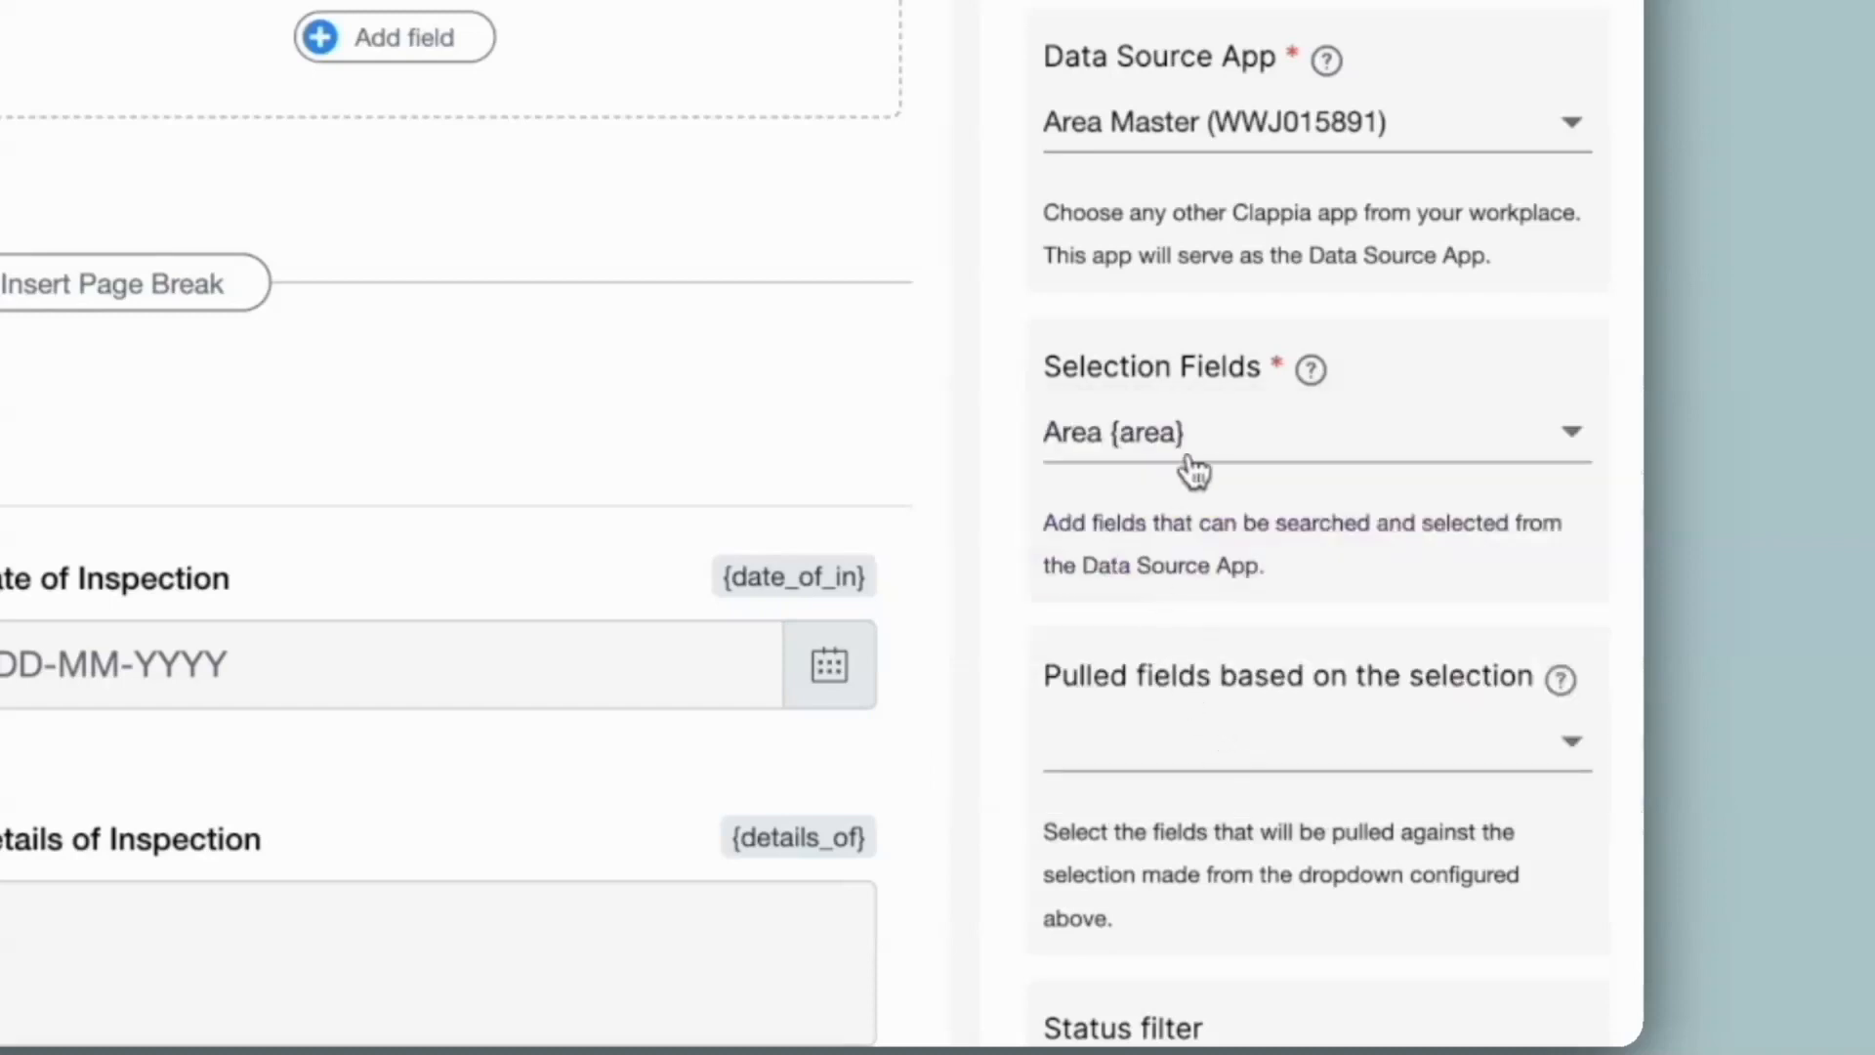
click(1163, 742)
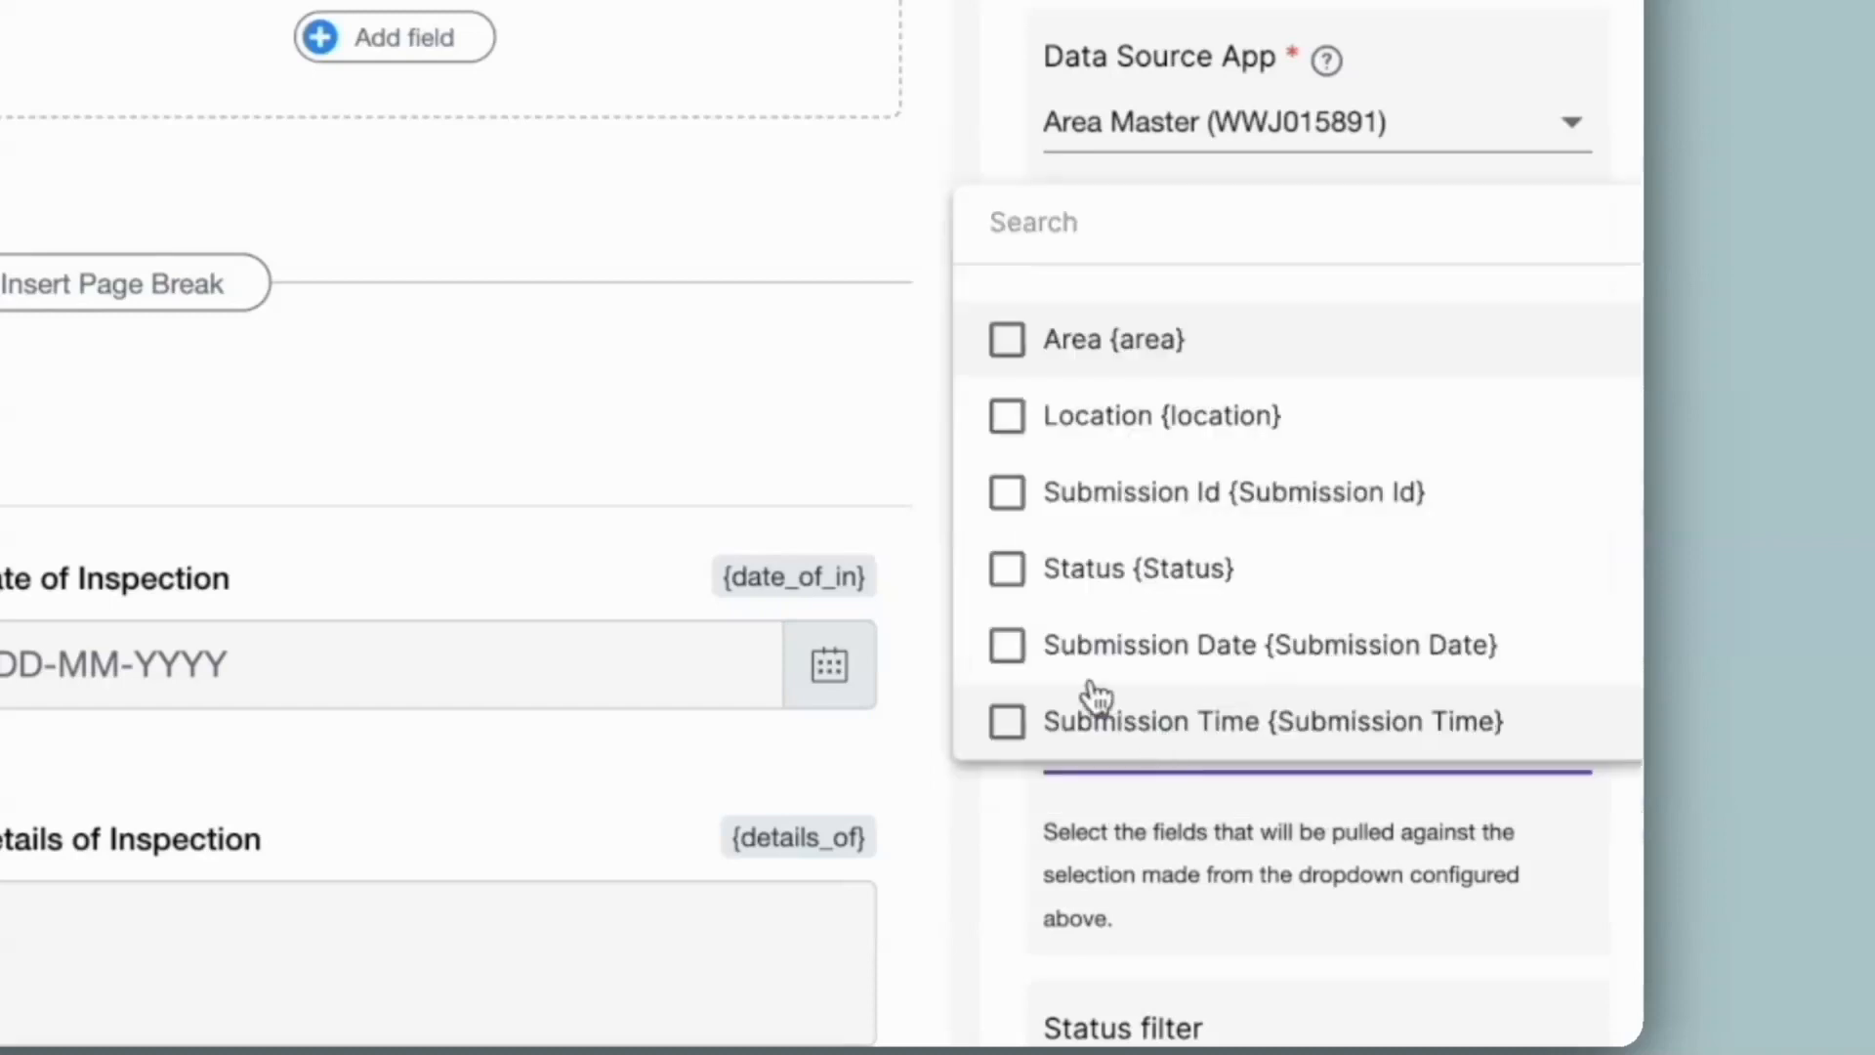
click(1098, 430)
scroll(1192, 616, down, 10)
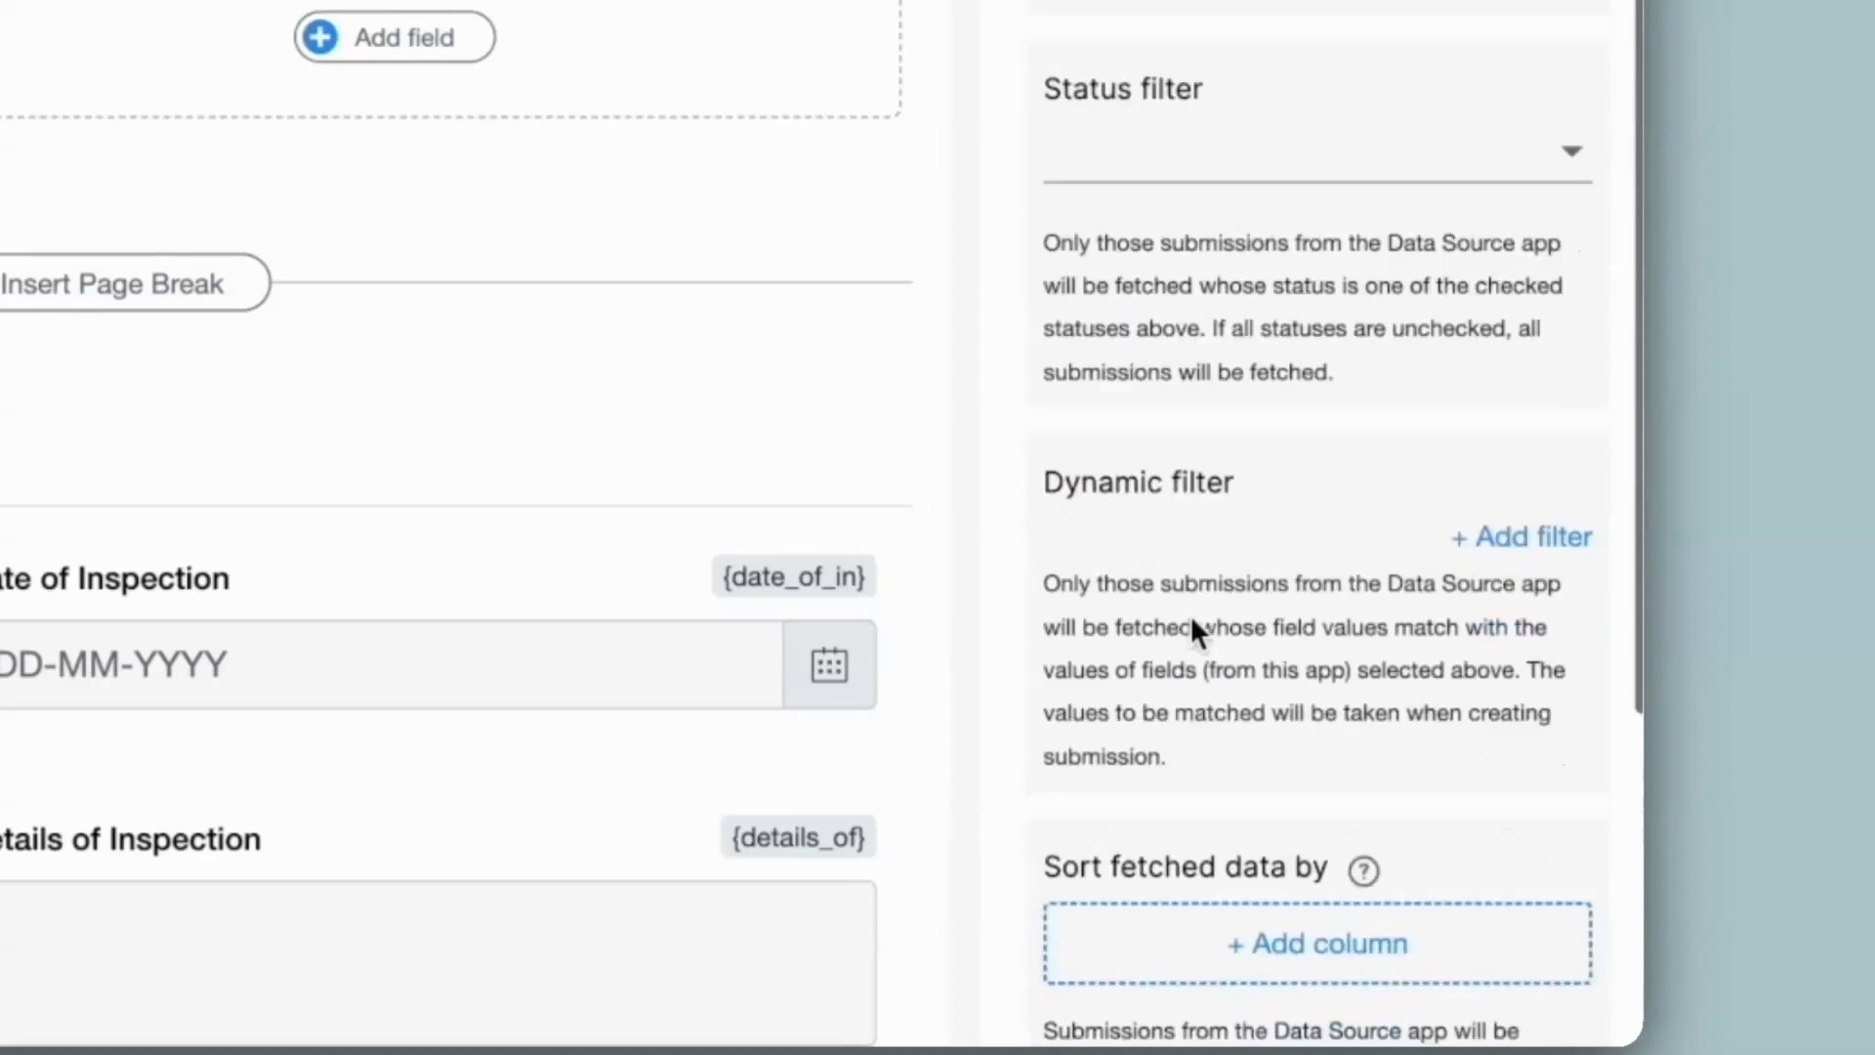
scroll(1191, 615, down, 5)
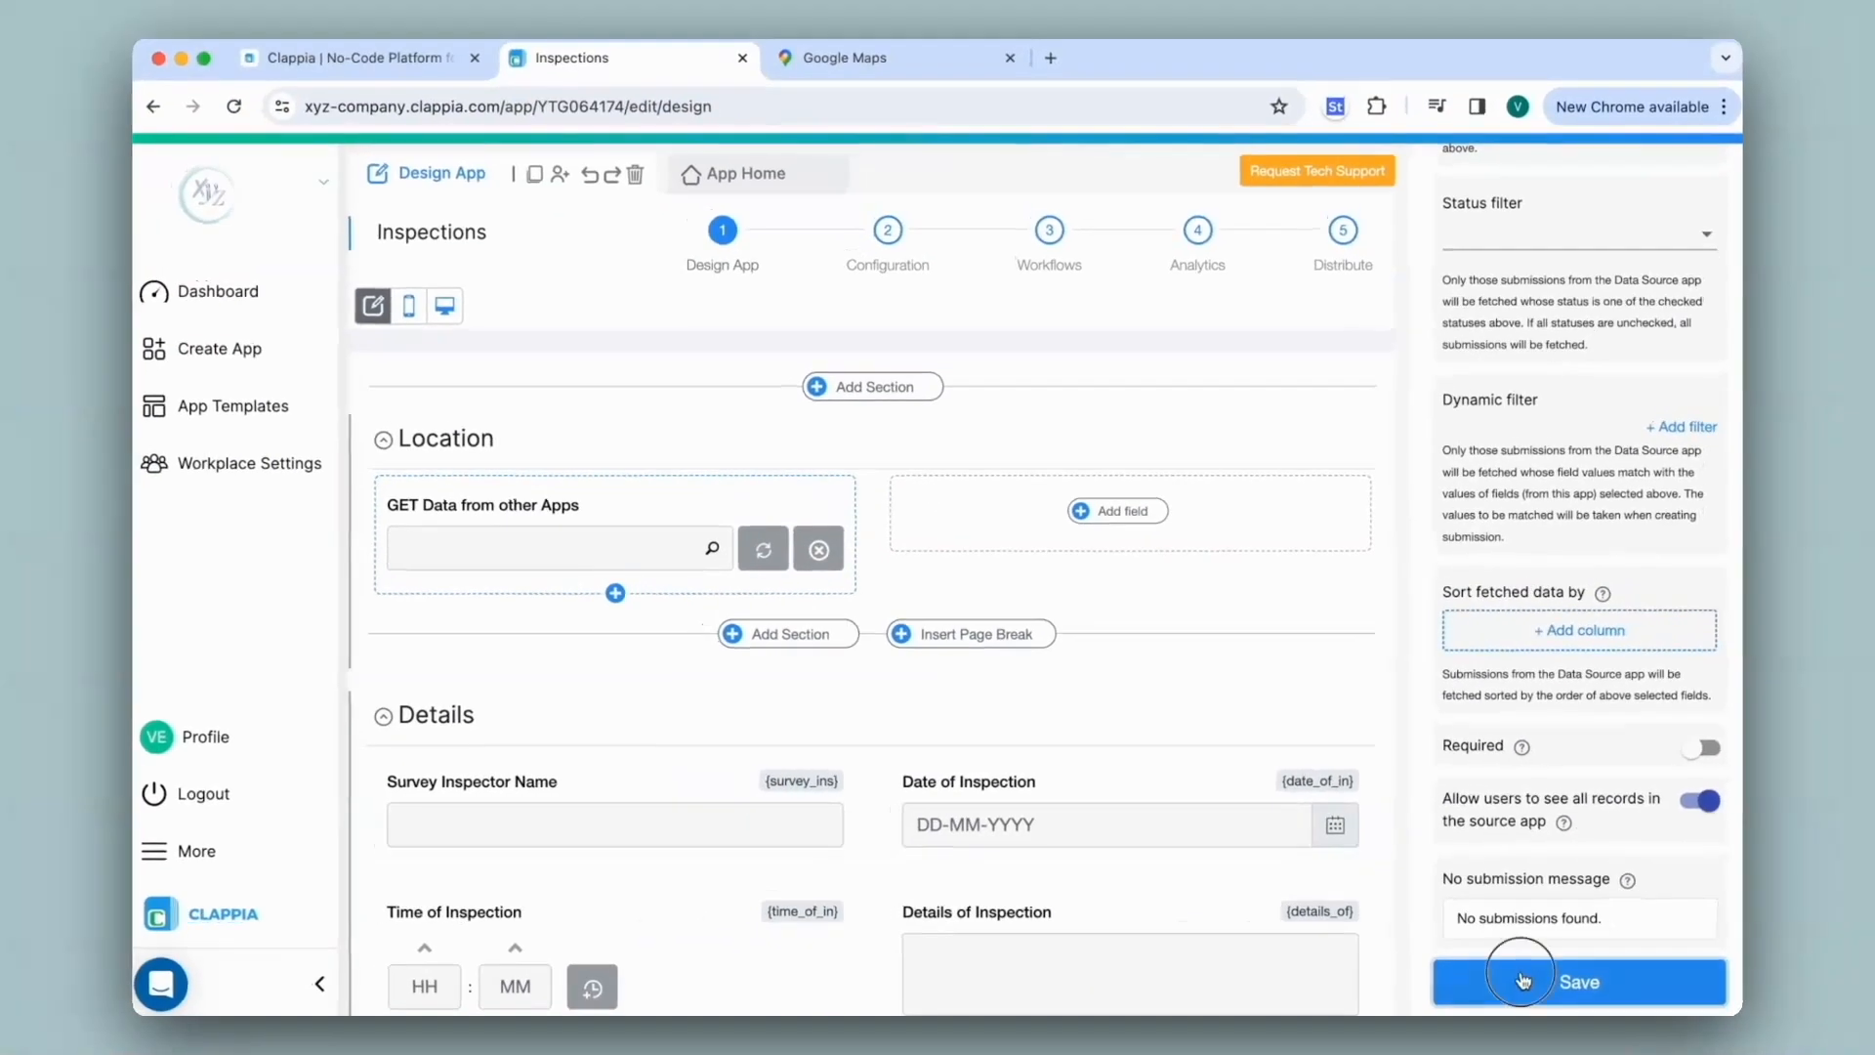
click(1529, 997)
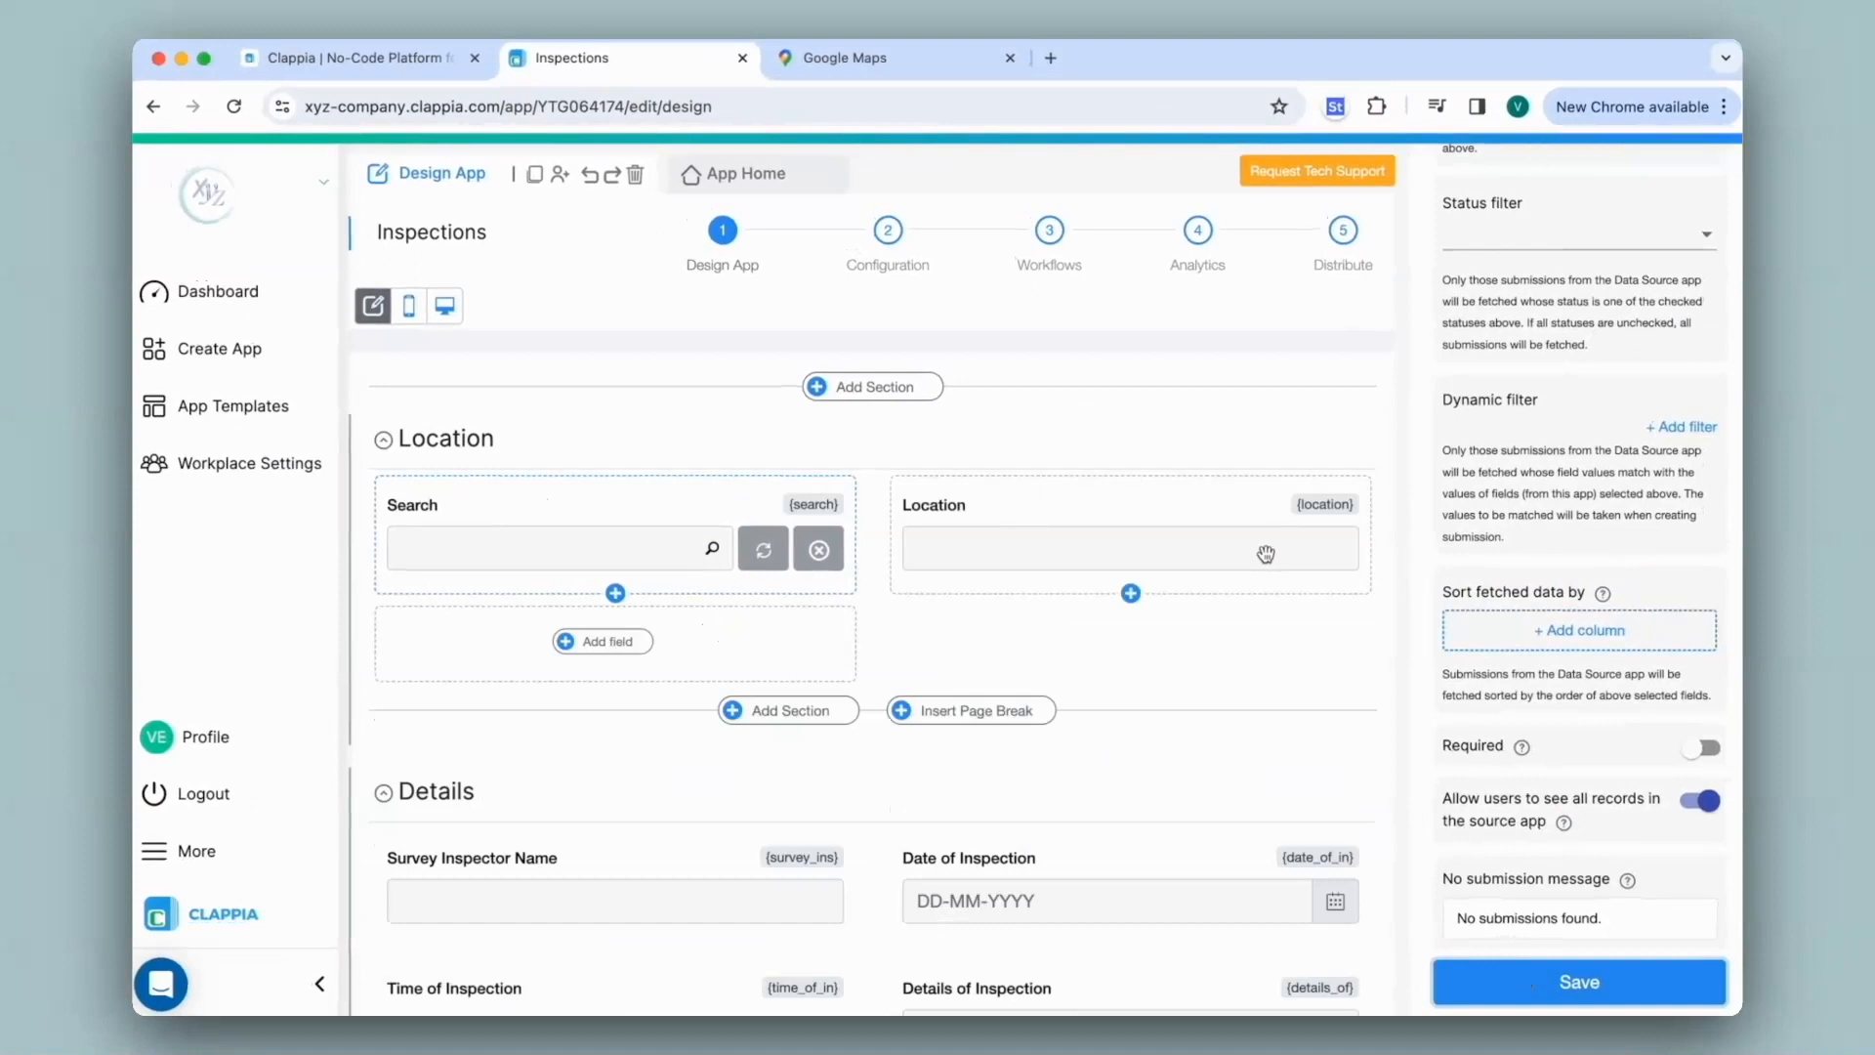
On App Home, choose Area 1 in Search and check Location shows 12.914037158696749, 77.6322935365591
click(781, 181)
click(694, 392)
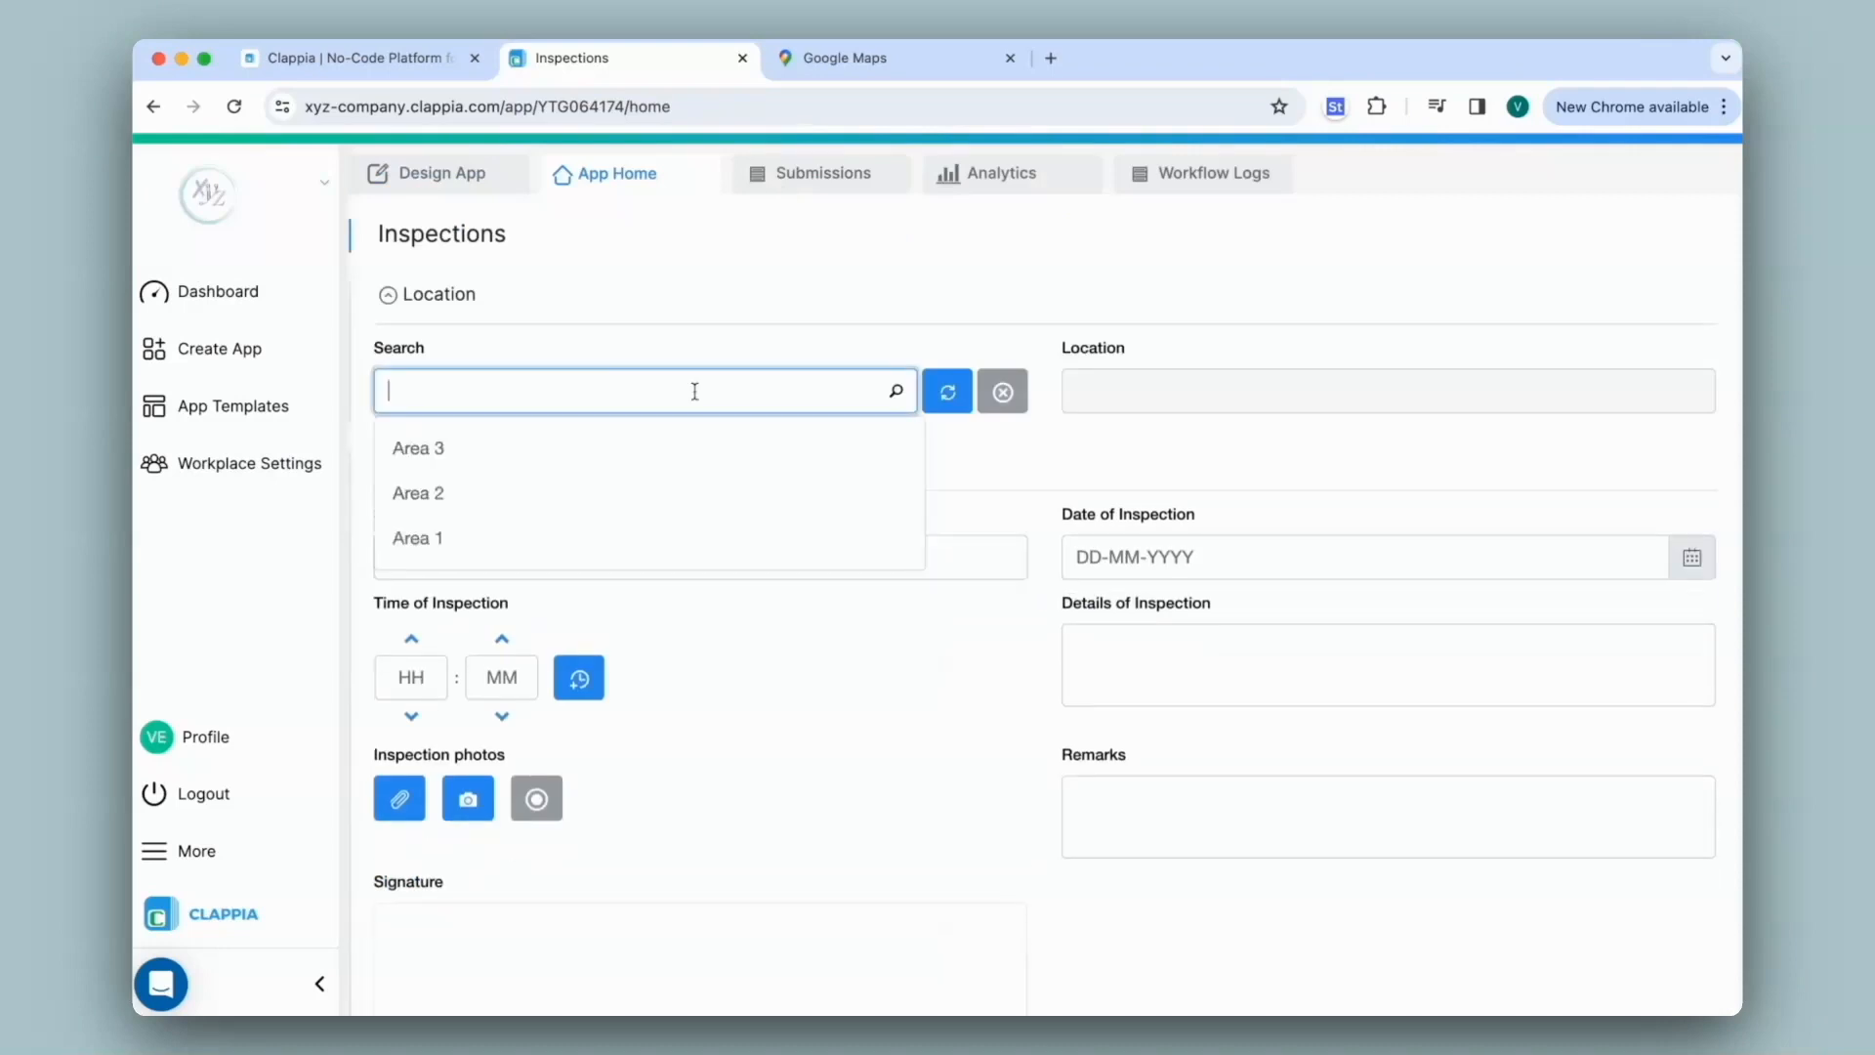
click(486, 537)
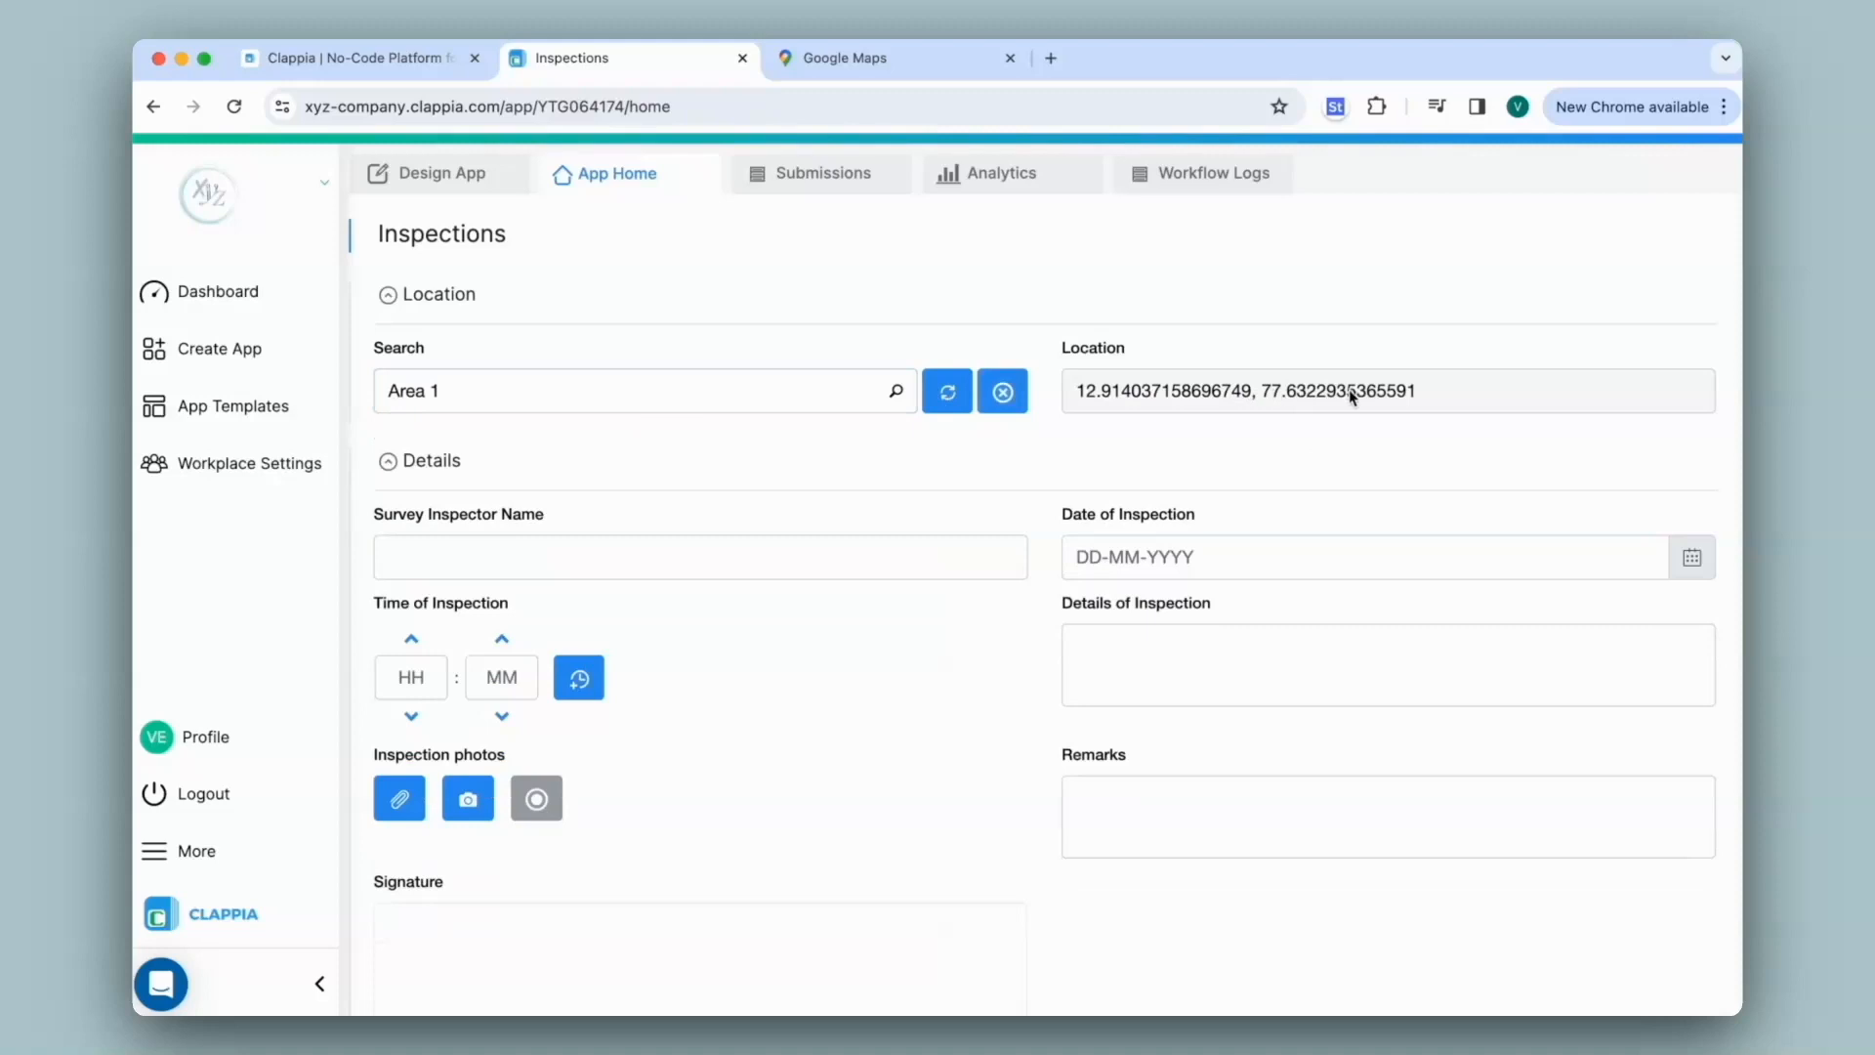
scroll(1040, 622, down, 5)
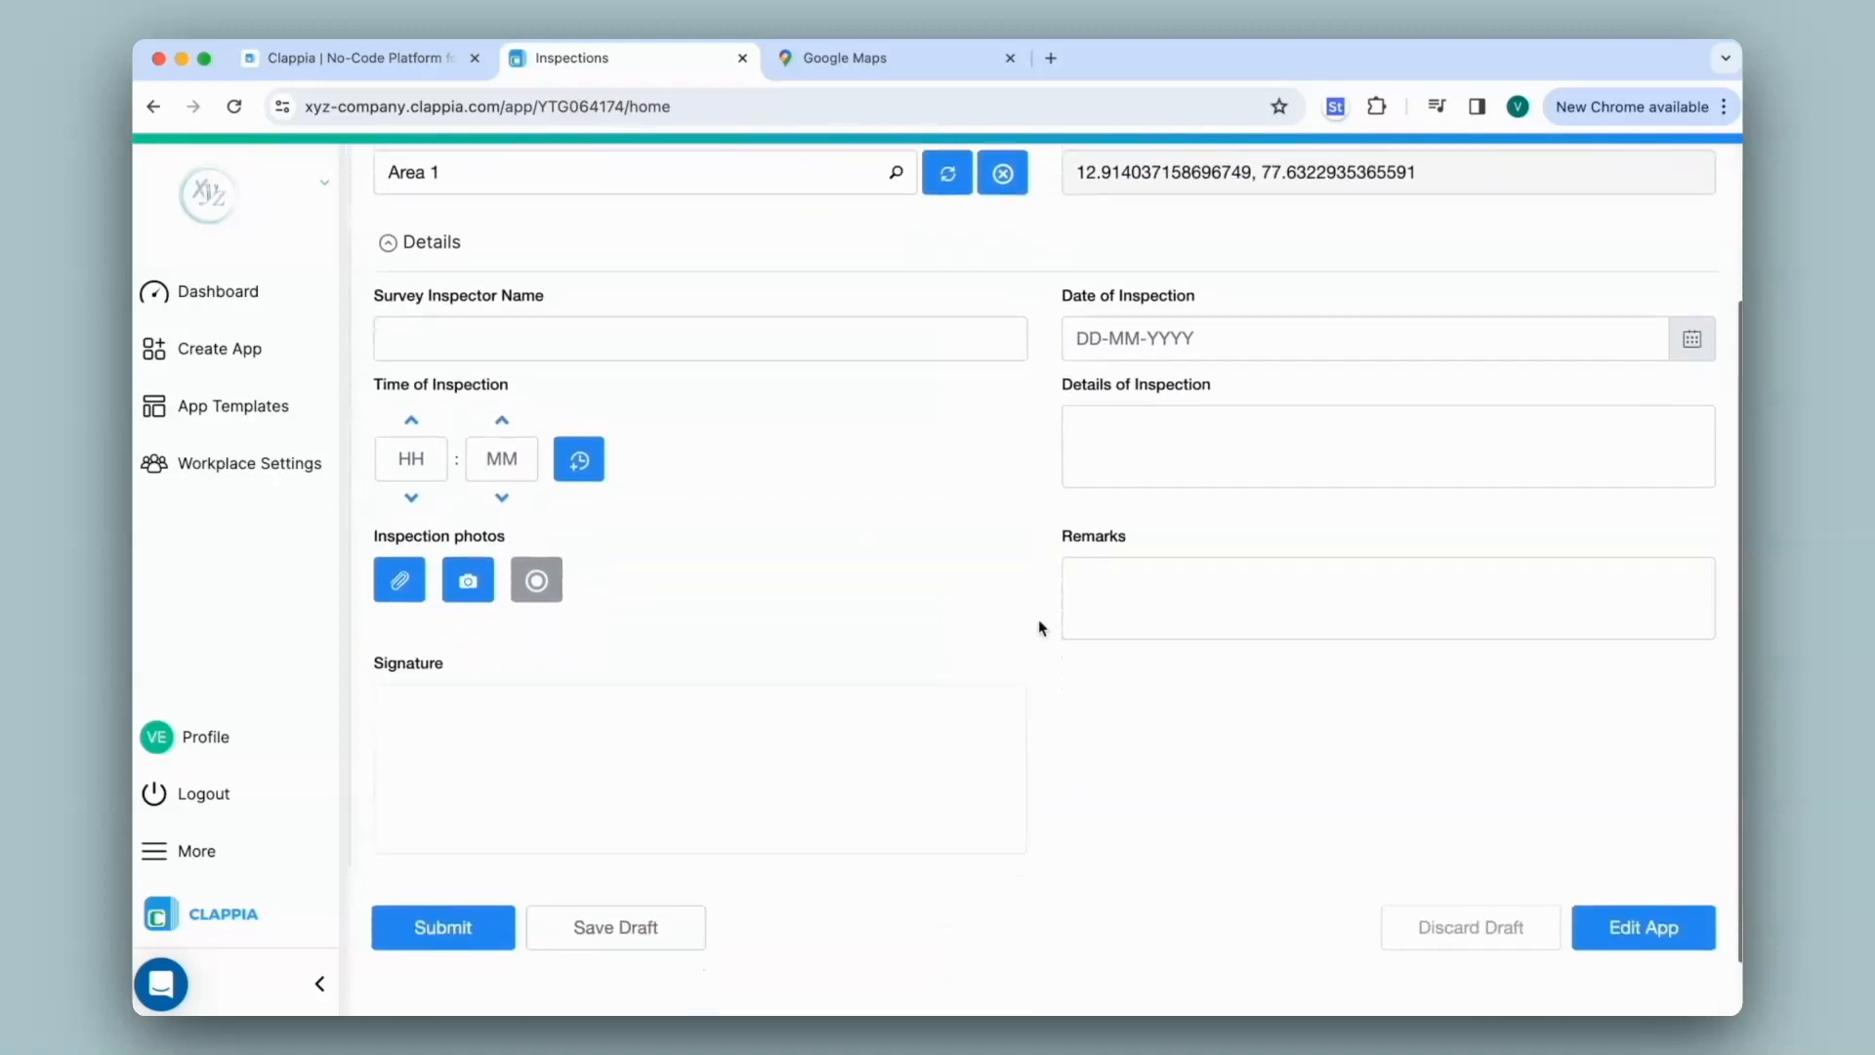
scroll(1040, 625, up, 5)
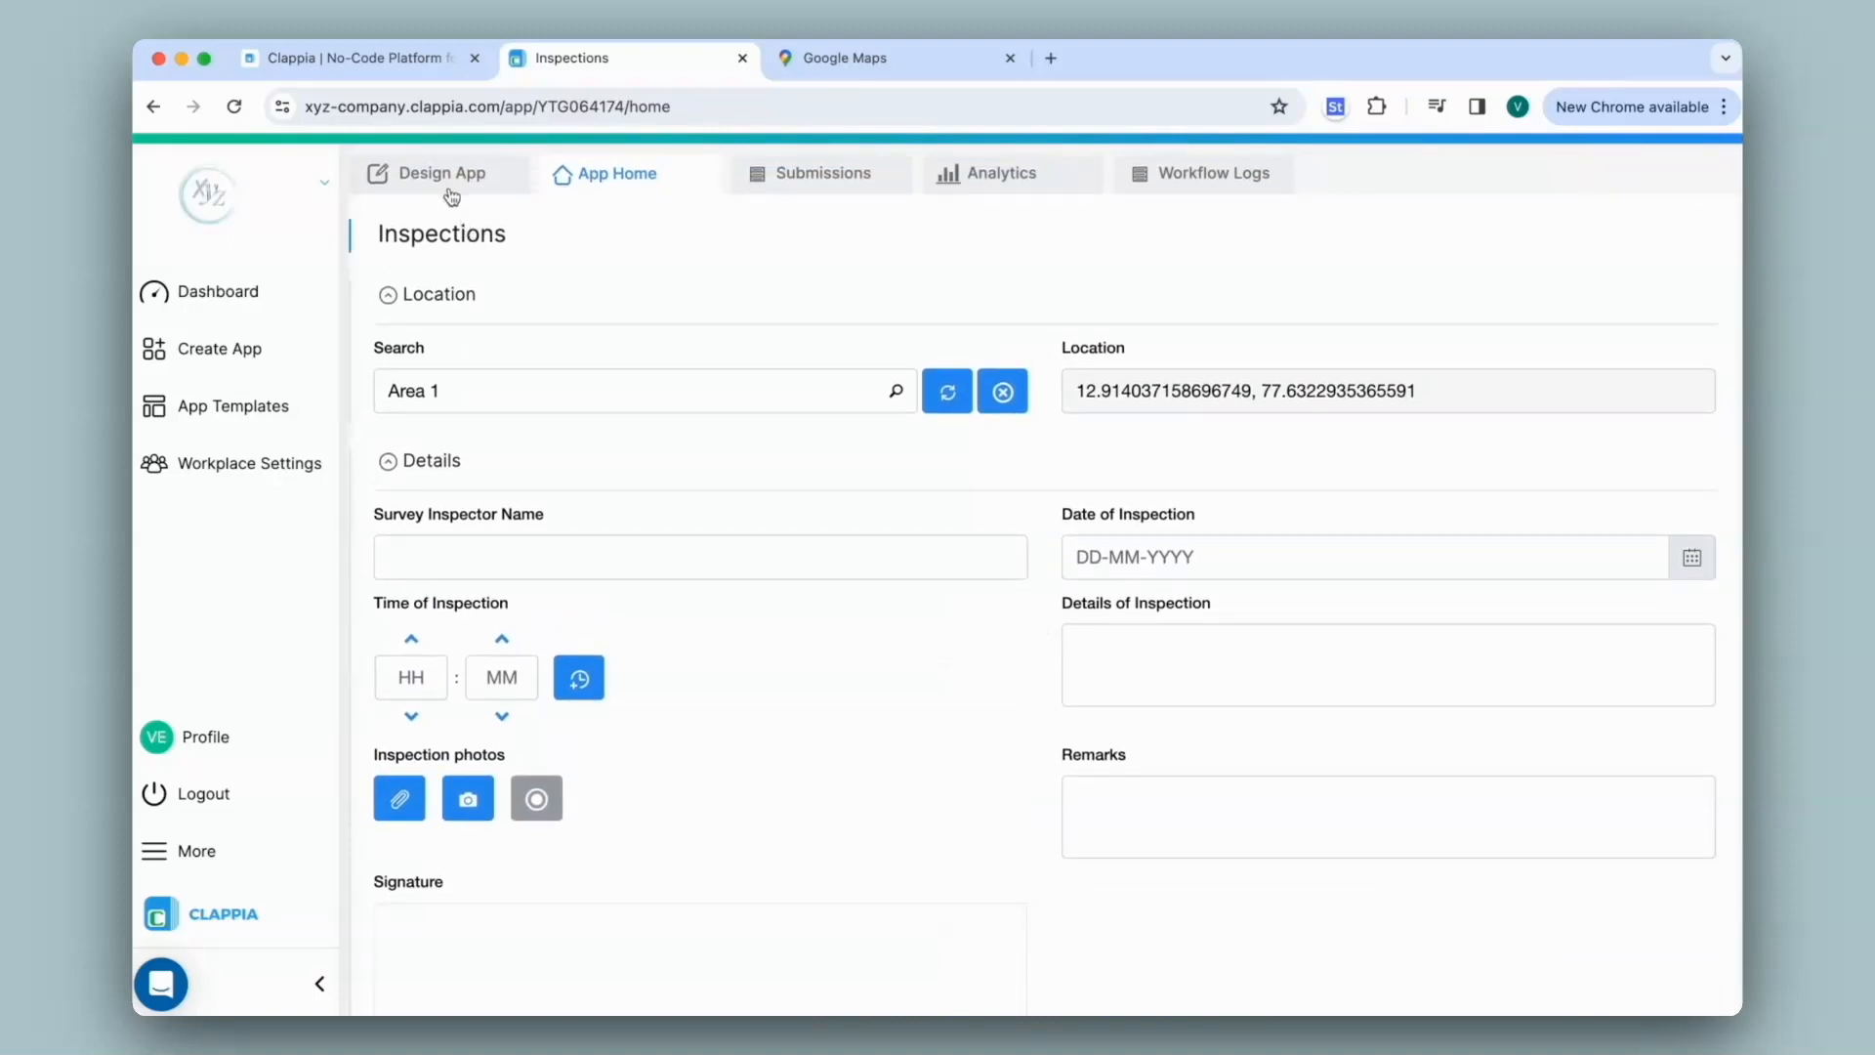
Add a GPS Location field below Search and show its Advanced settings
click(450, 191)
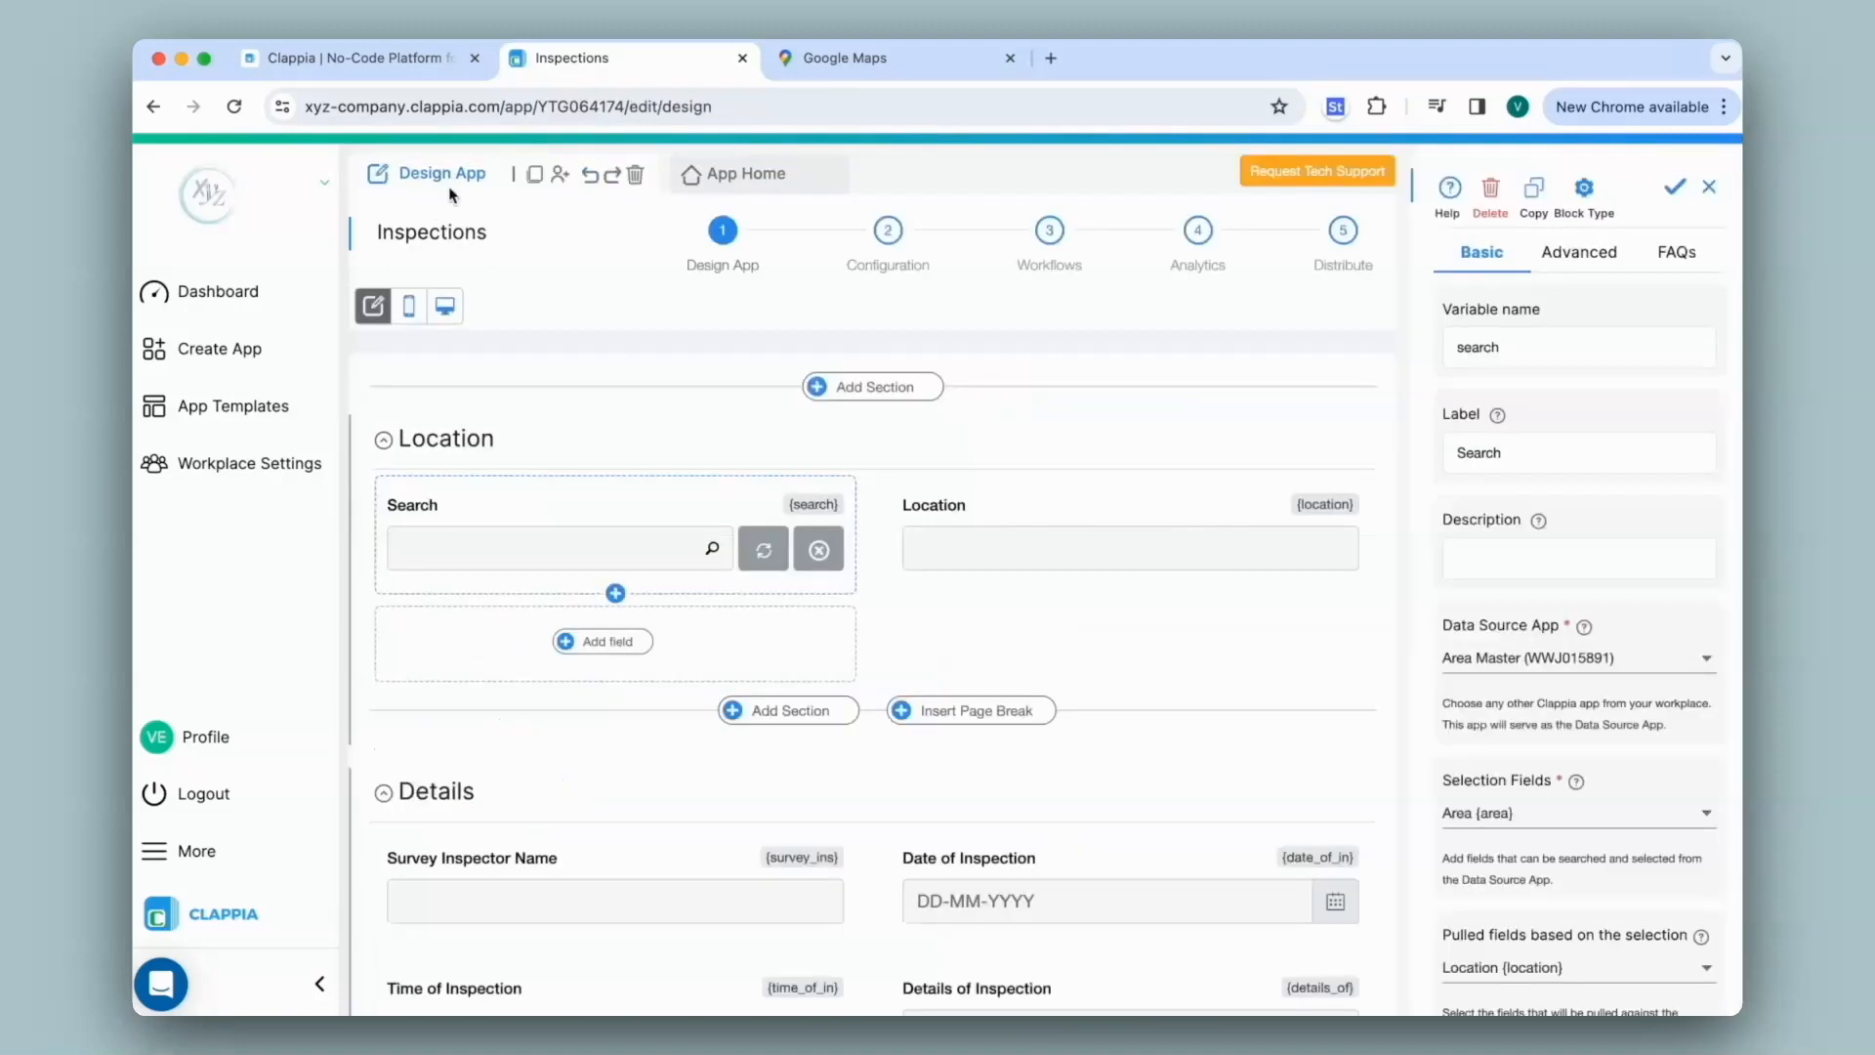
click(621, 652)
scroll(623, 656, down, 5)
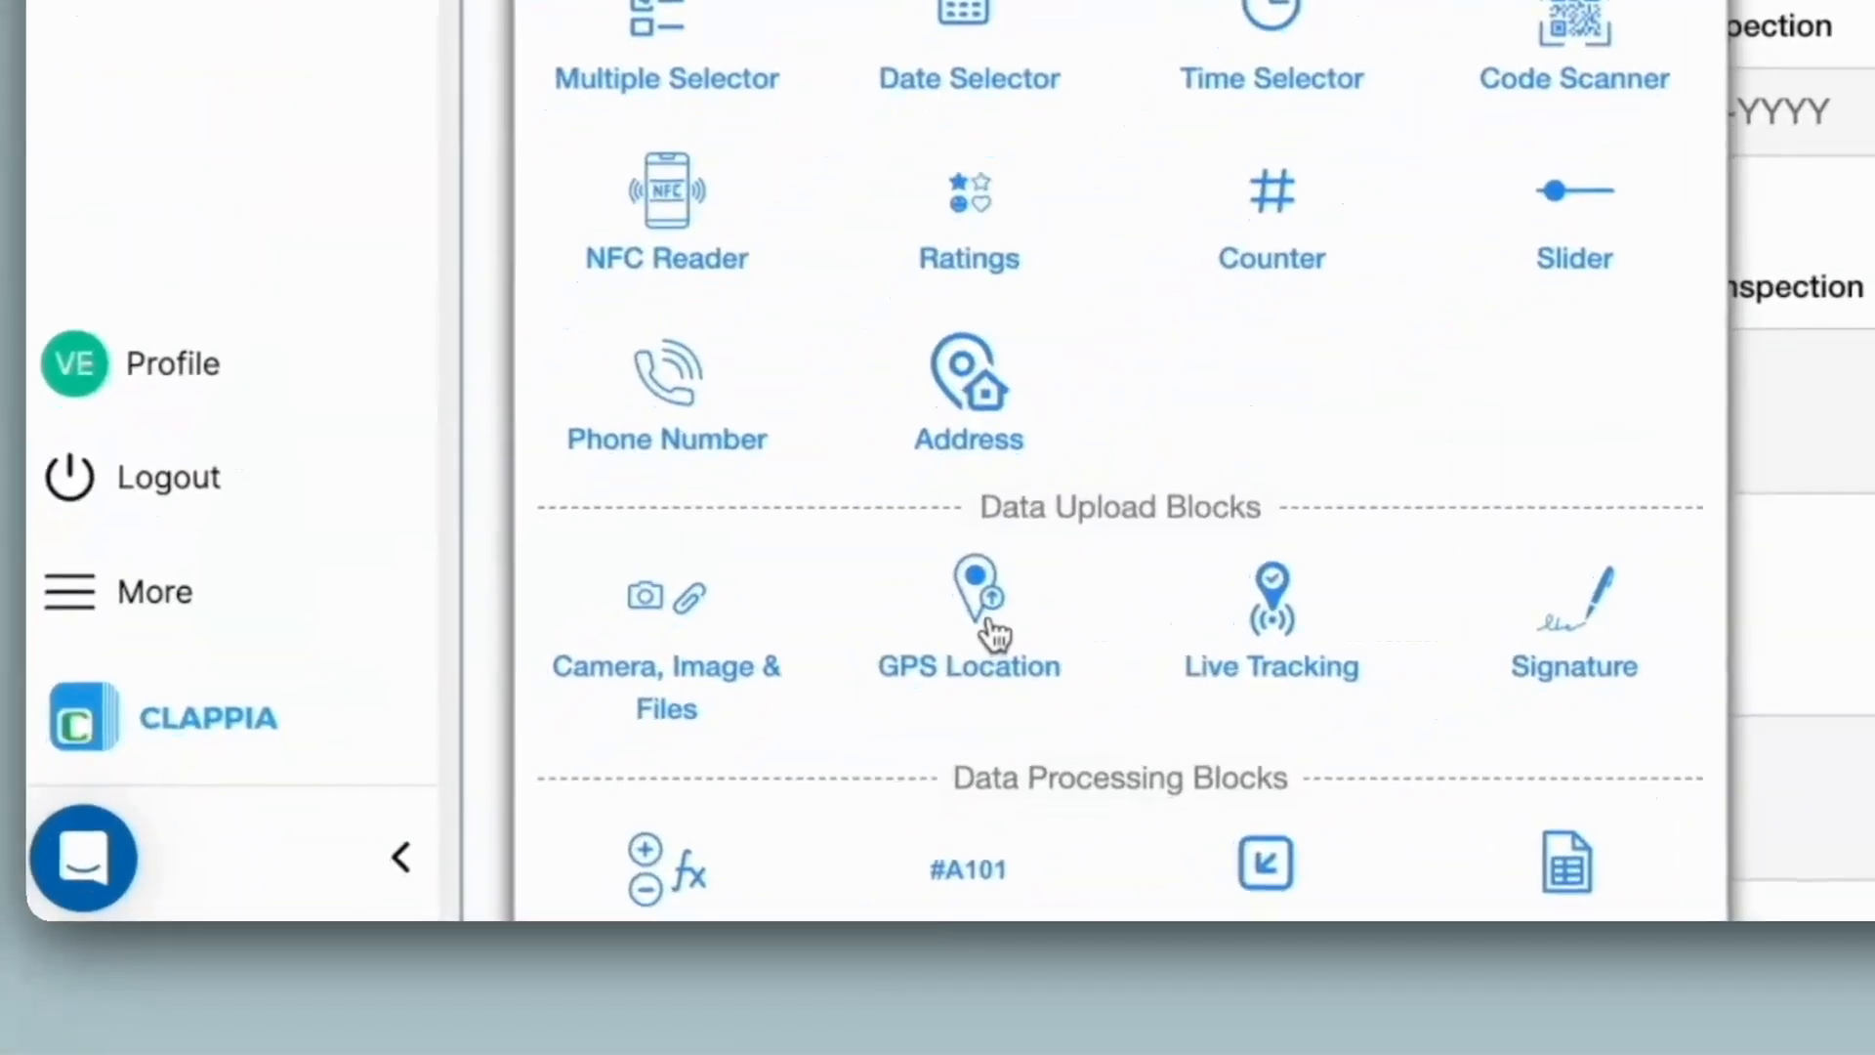
click(994, 633)
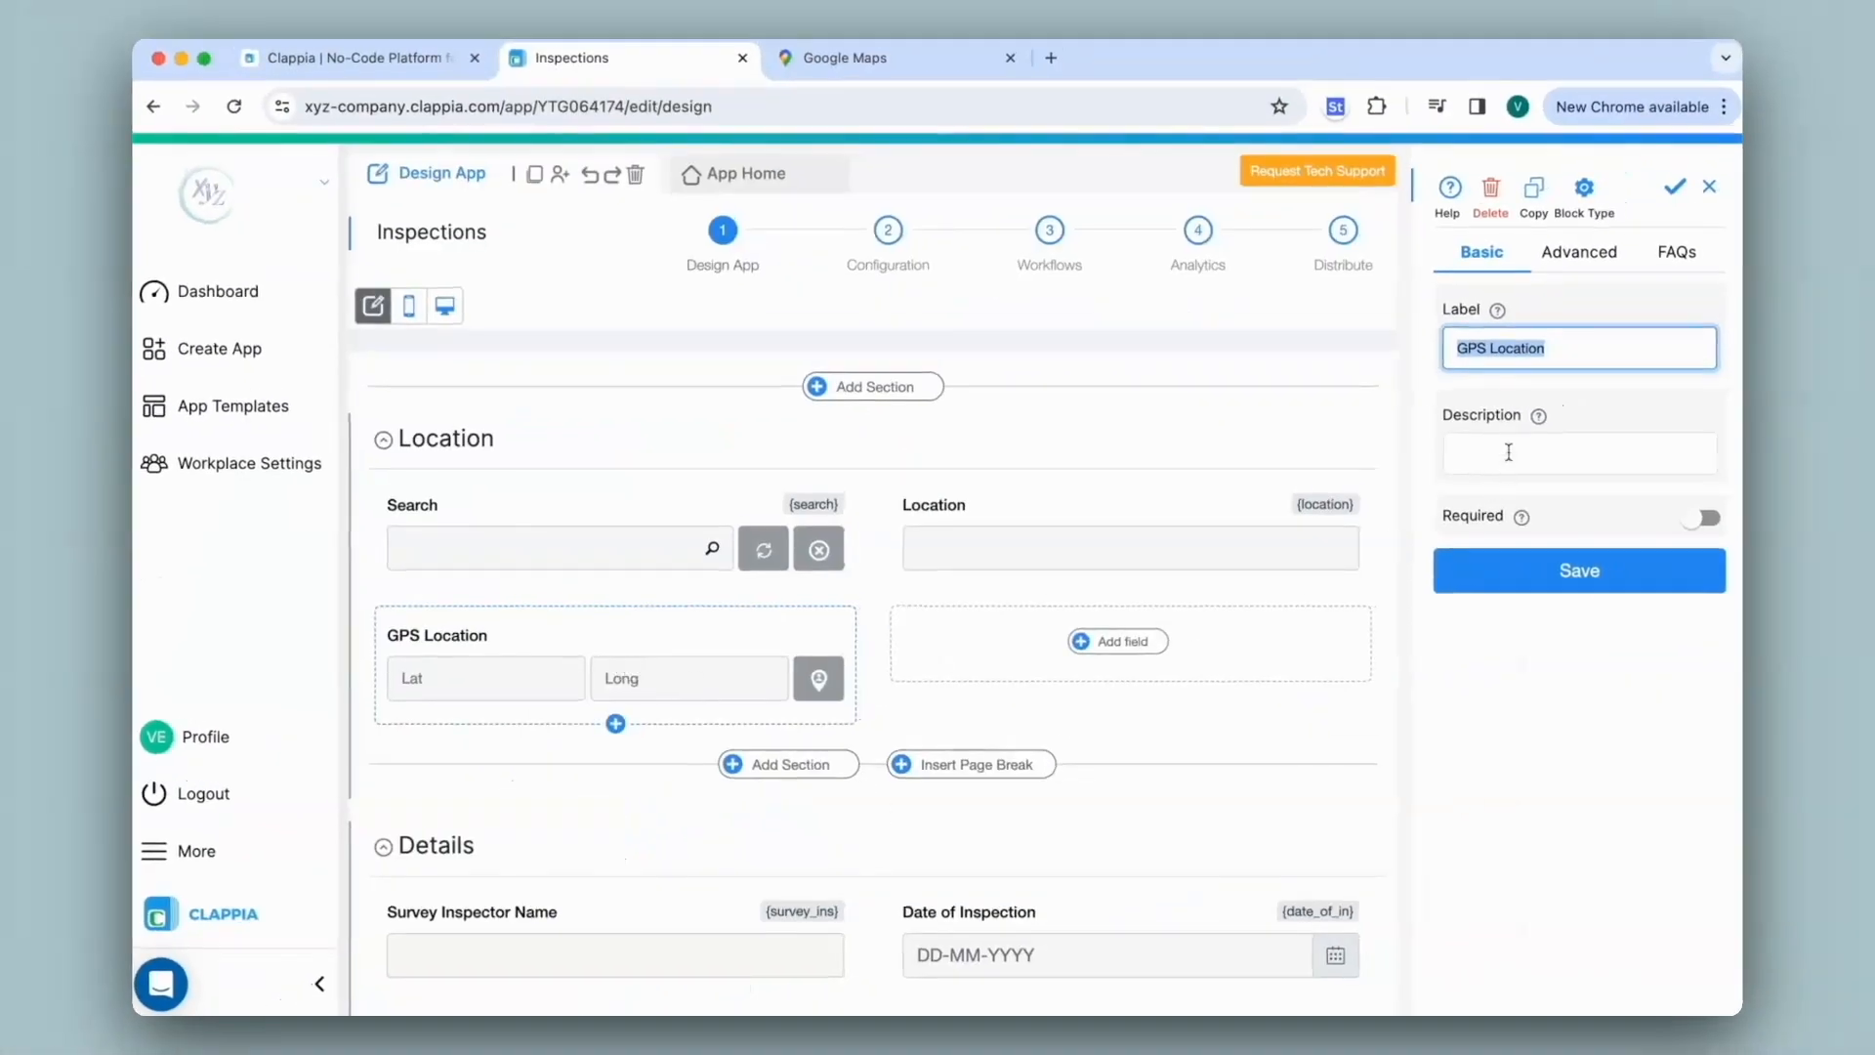
click(1591, 262)
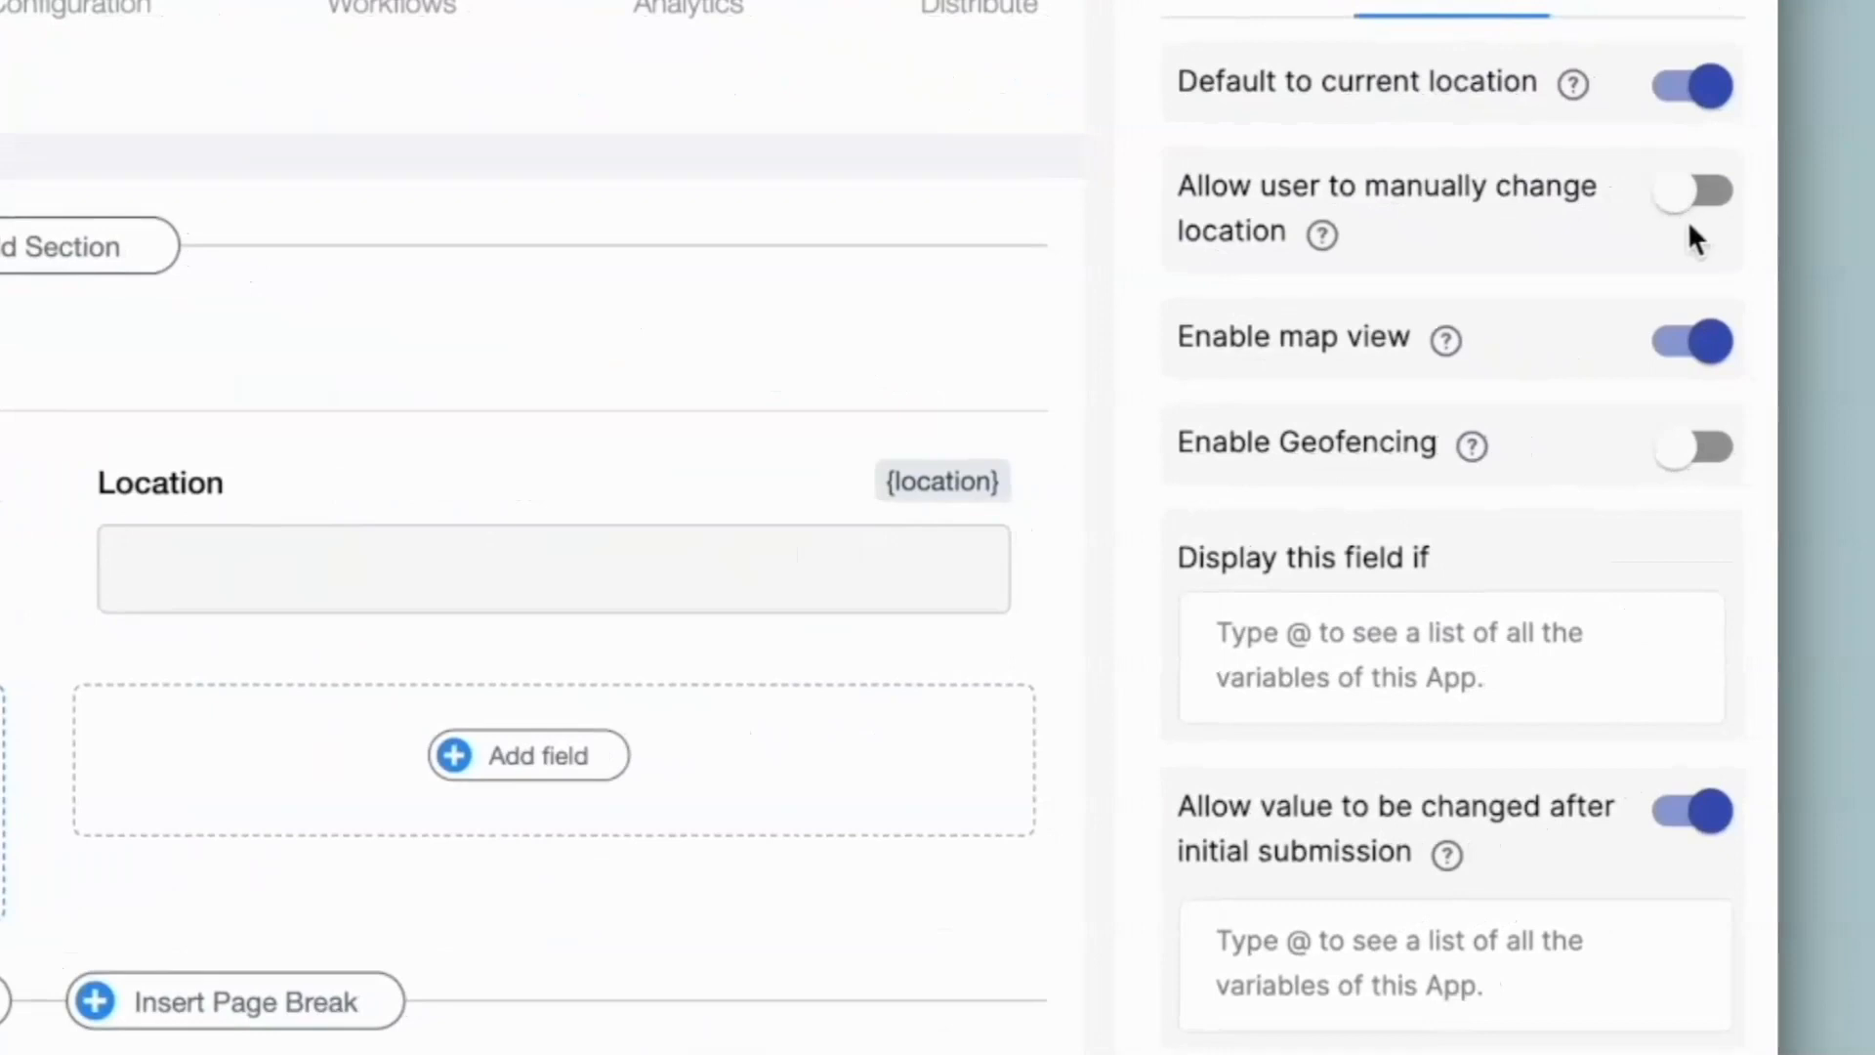
Turn on geofencing for the GPS Location field with {location} as the designated location
click(1697, 474)
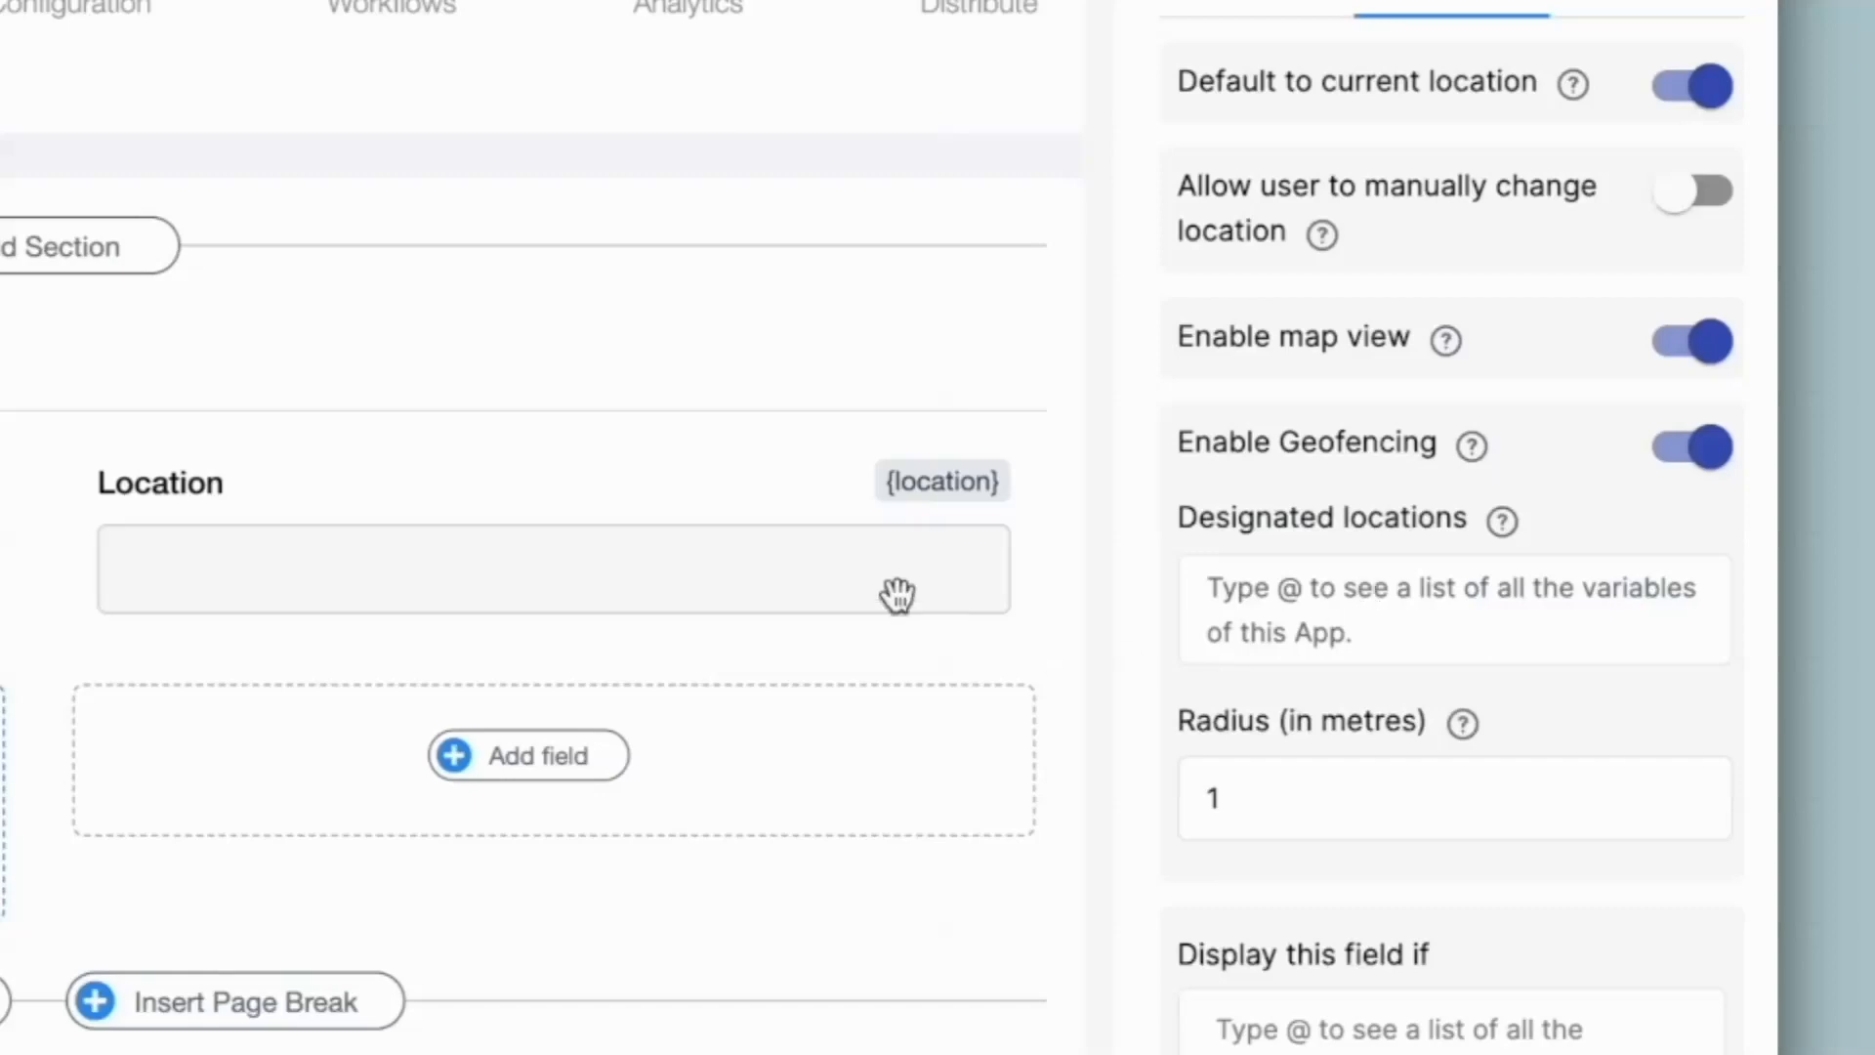
click(1320, 600)
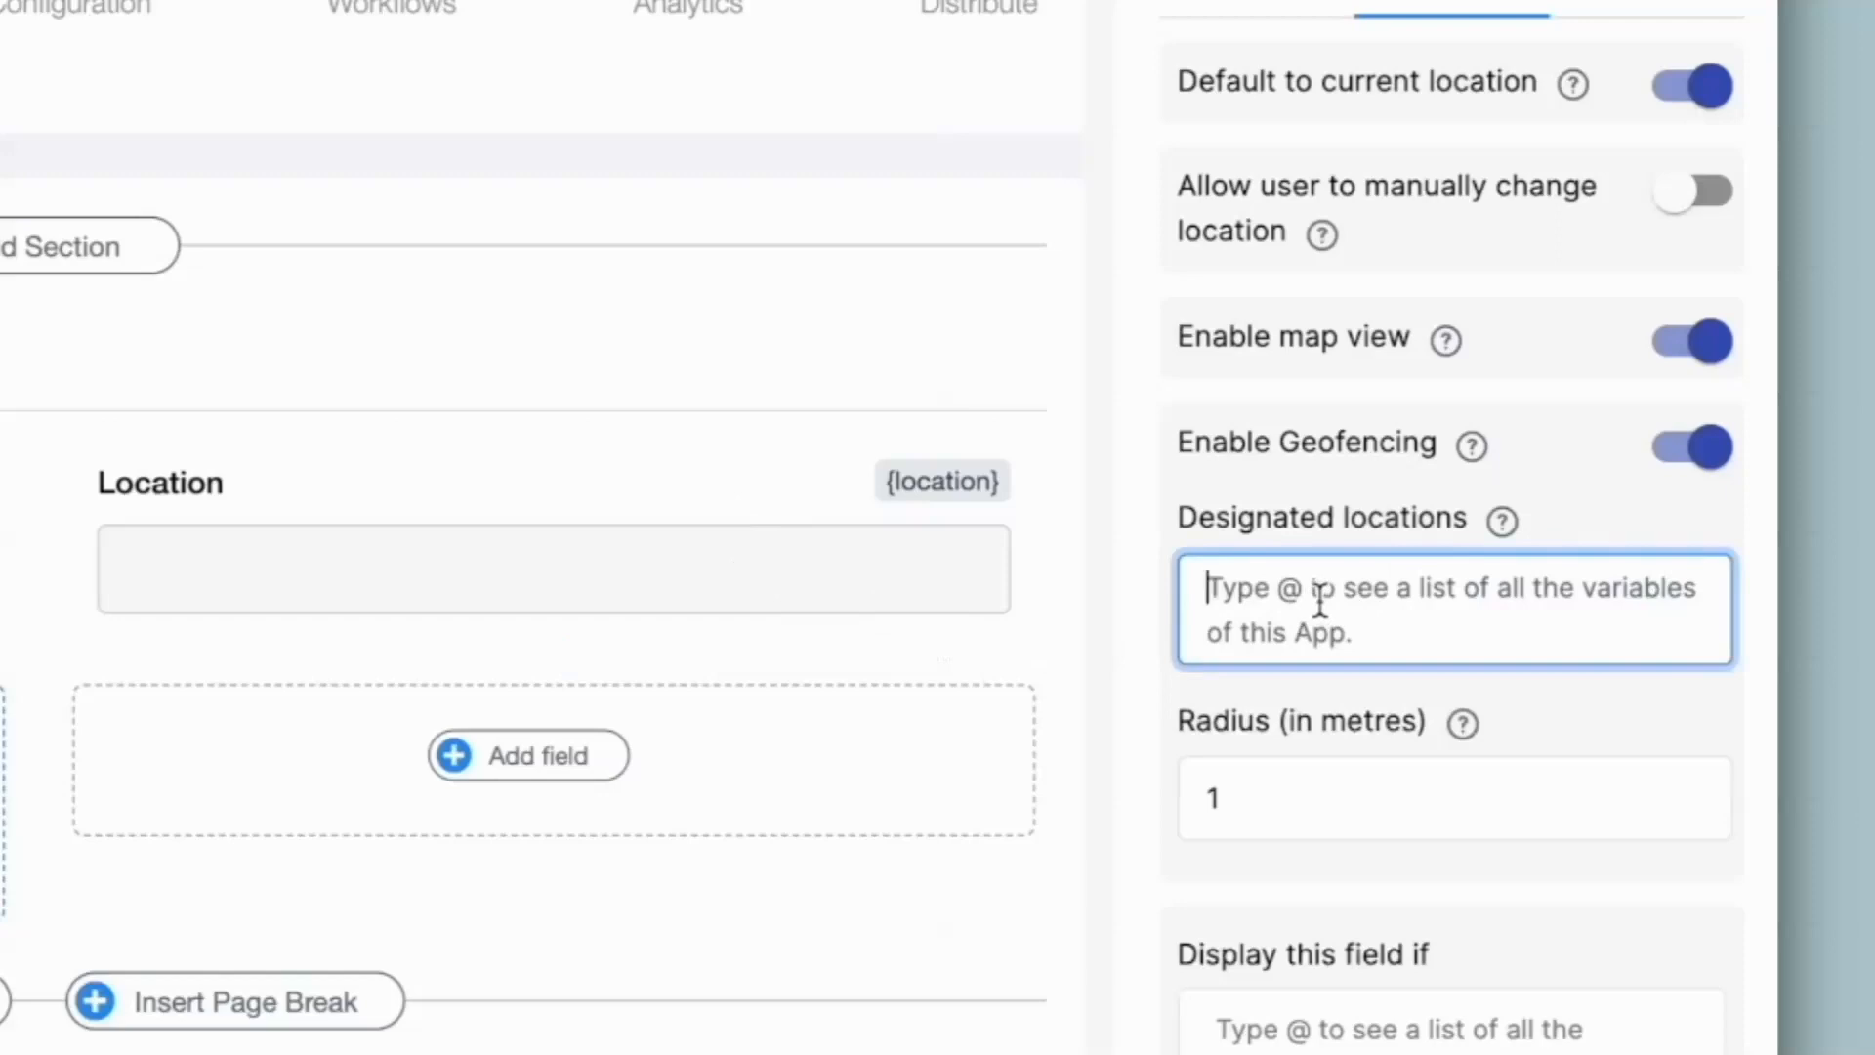
text(@location})
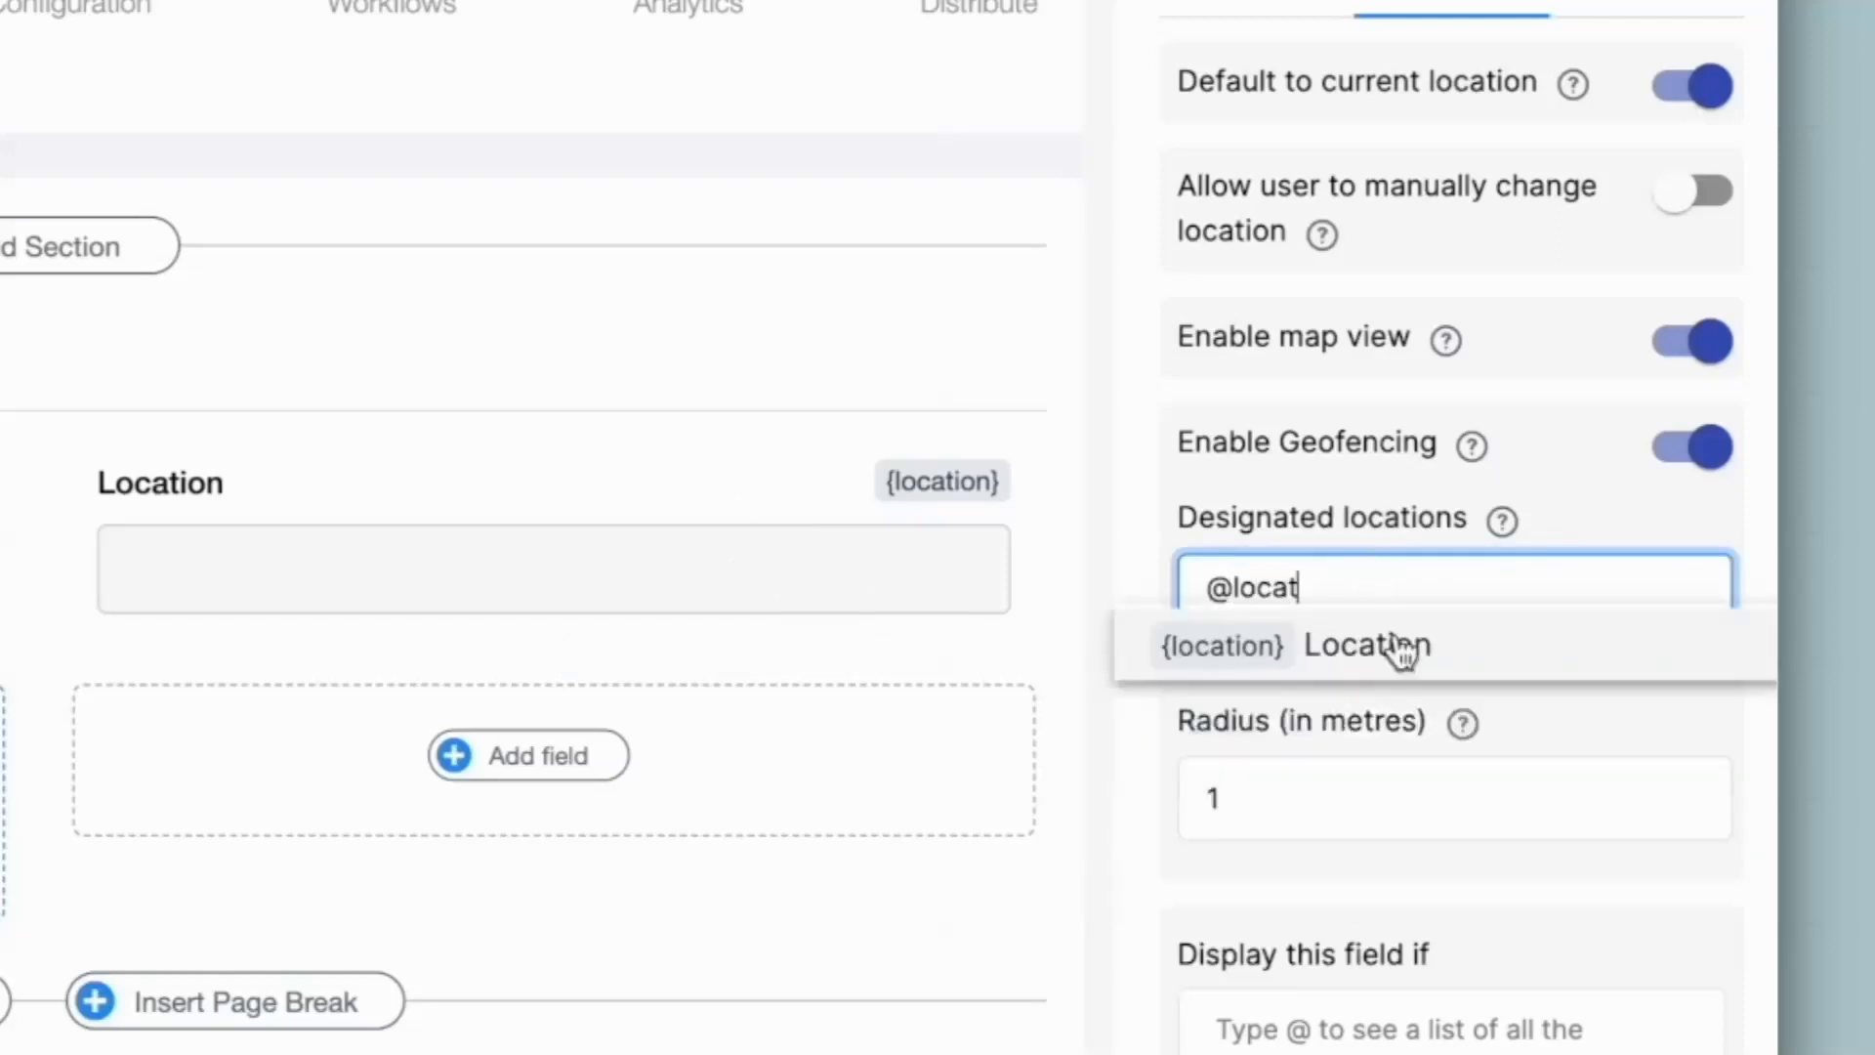
click(1402, 641)
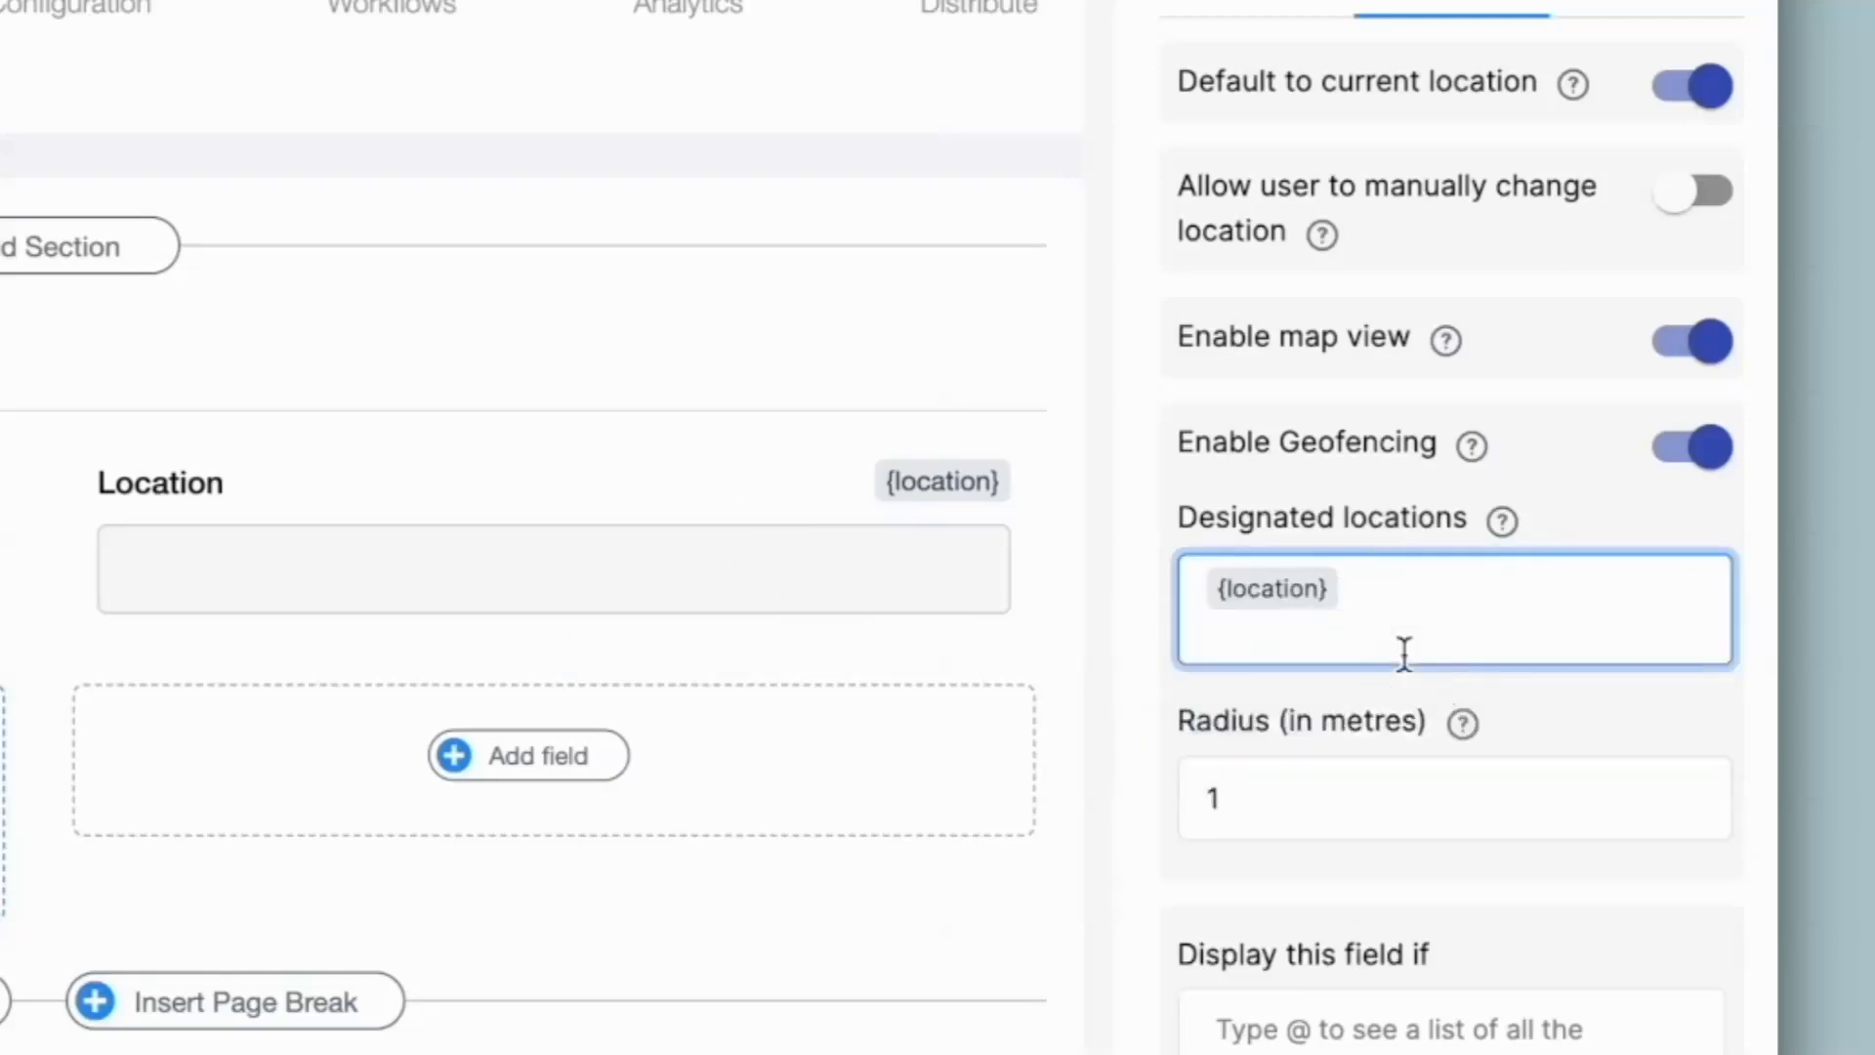
Set the geofence radius to 10 metres and save the app design
click(1258, 778)
text(0)
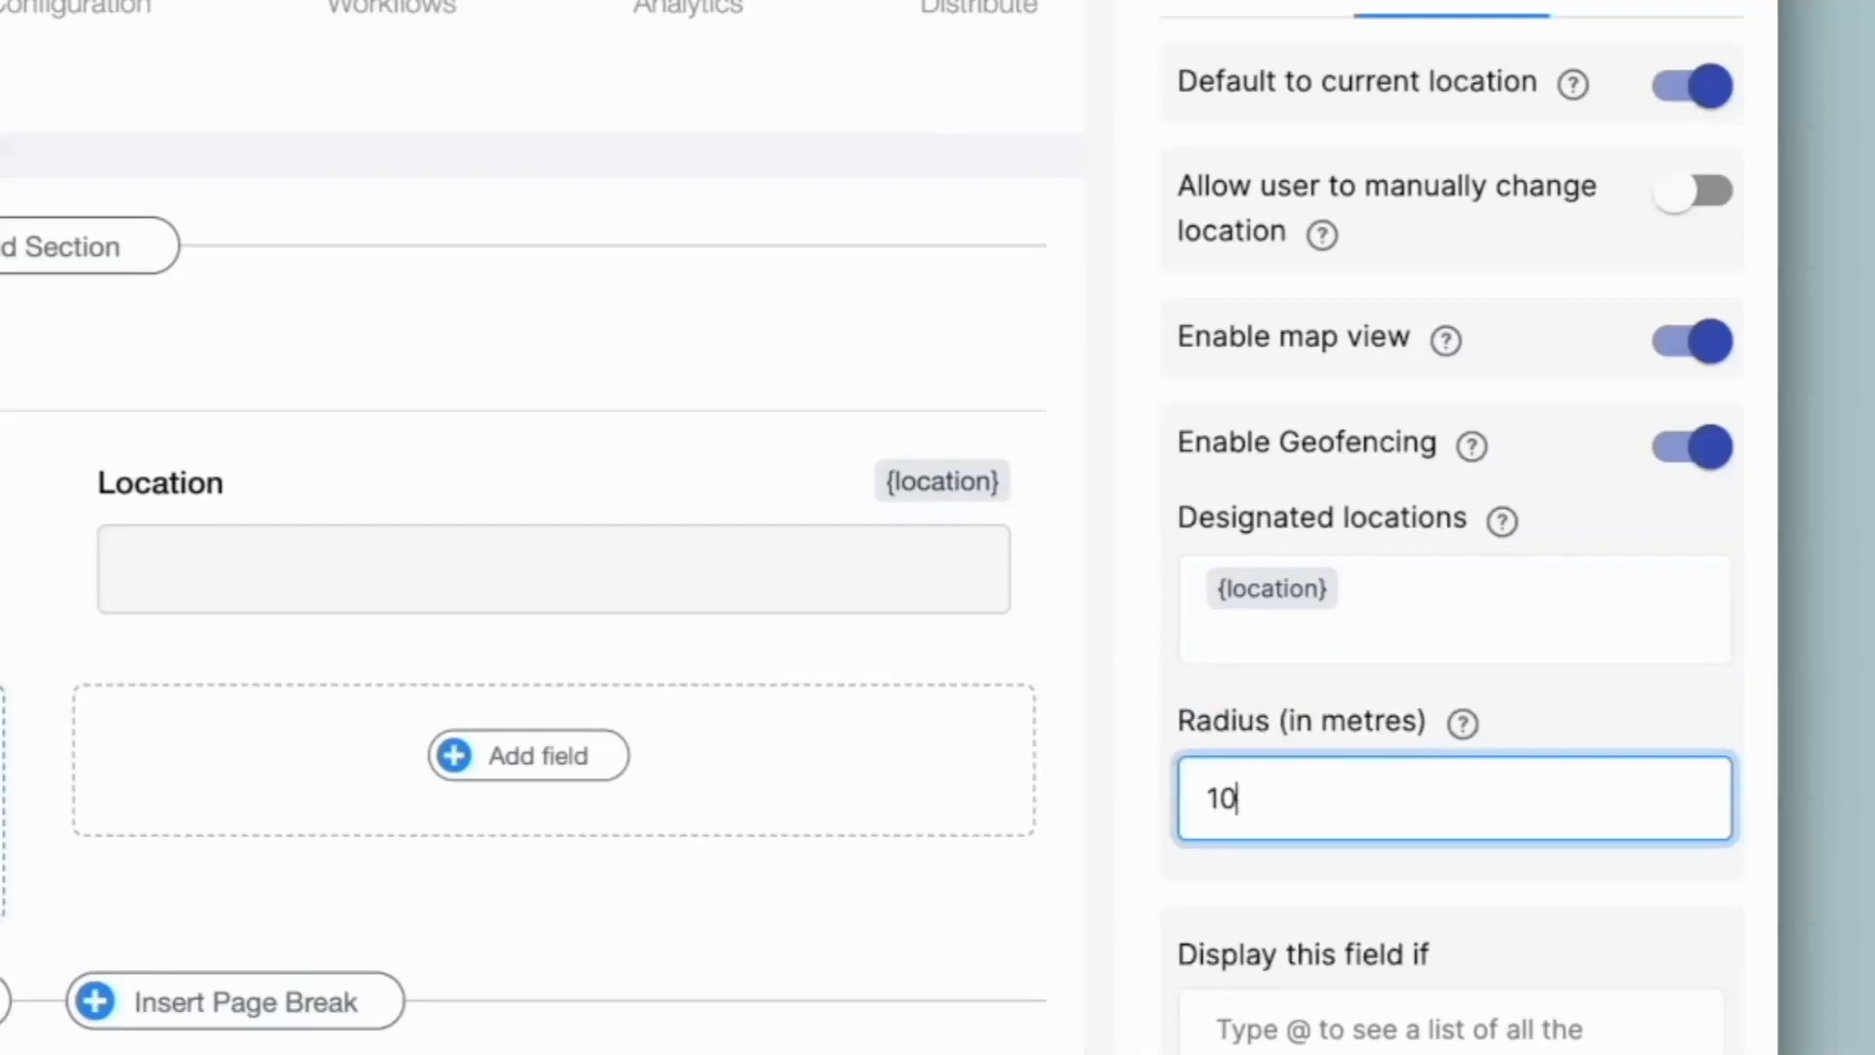
scroll(1456, 528, down, 3)
click(1563, 982)
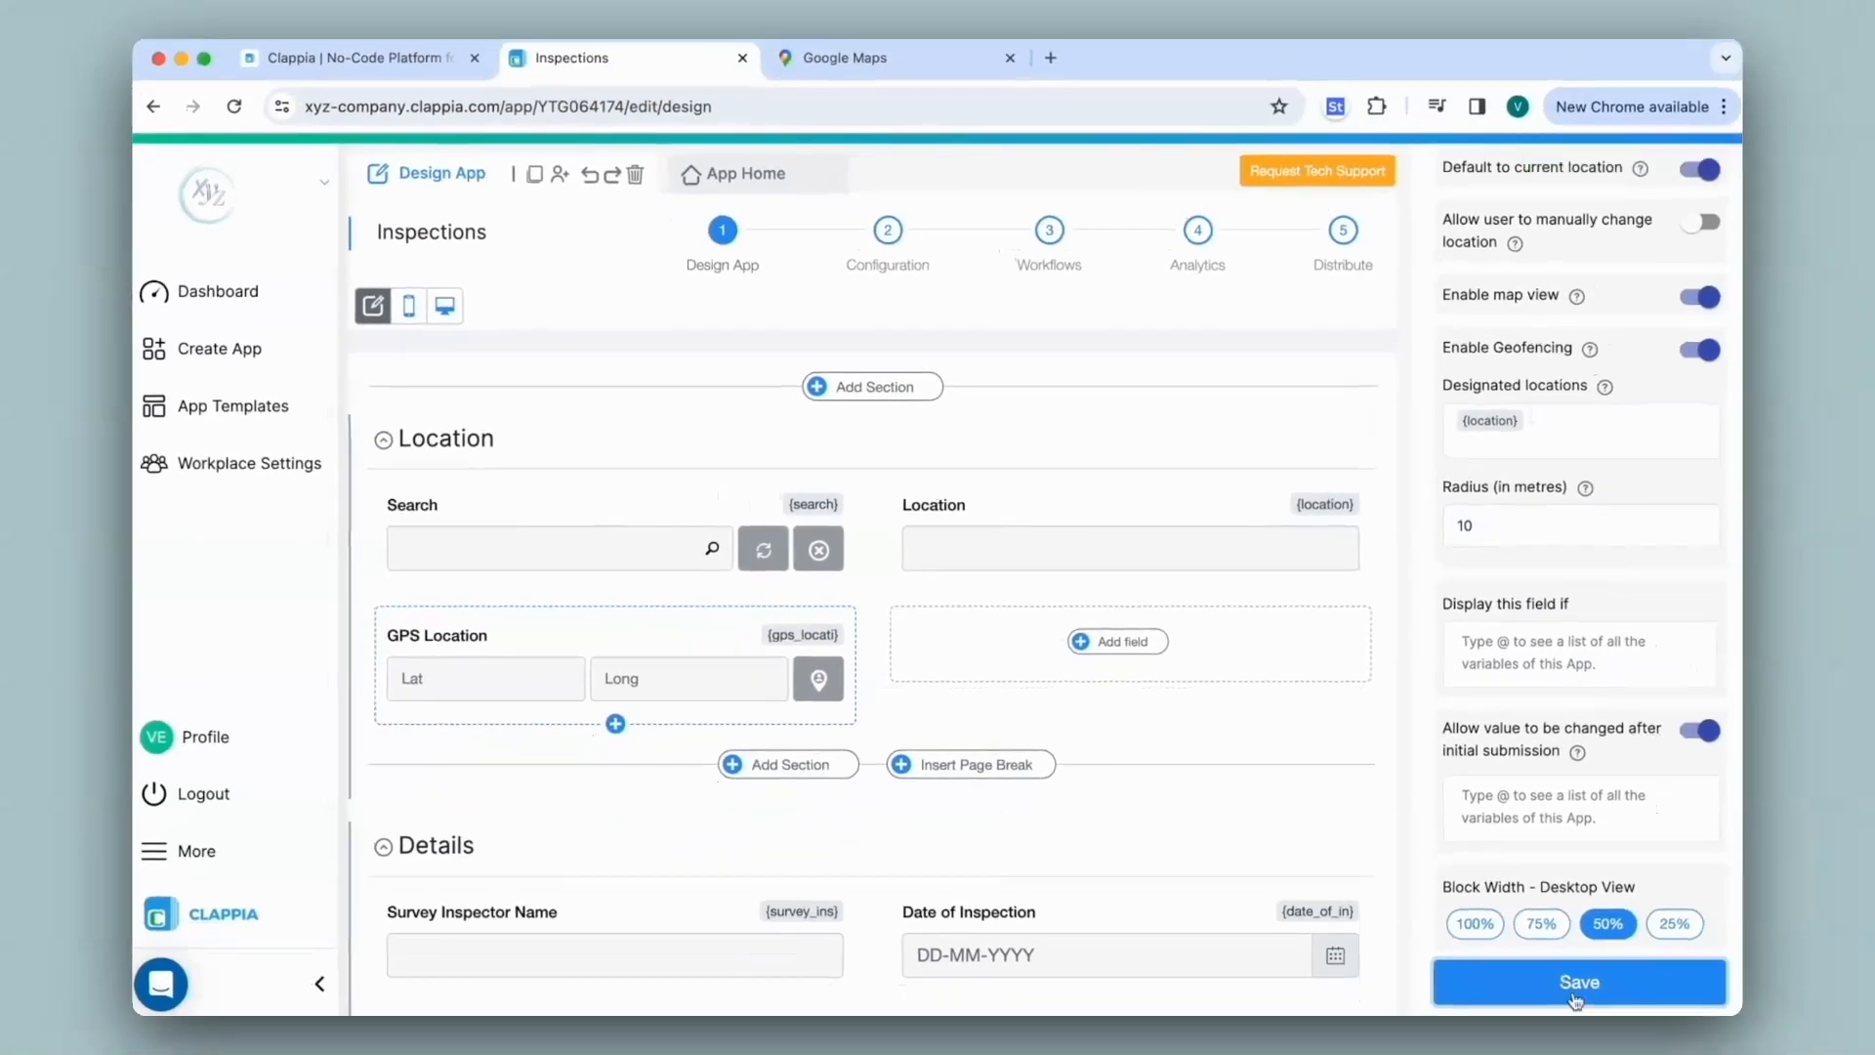
Open the Inspections entry form and try submitting it blank
click(734, 173)
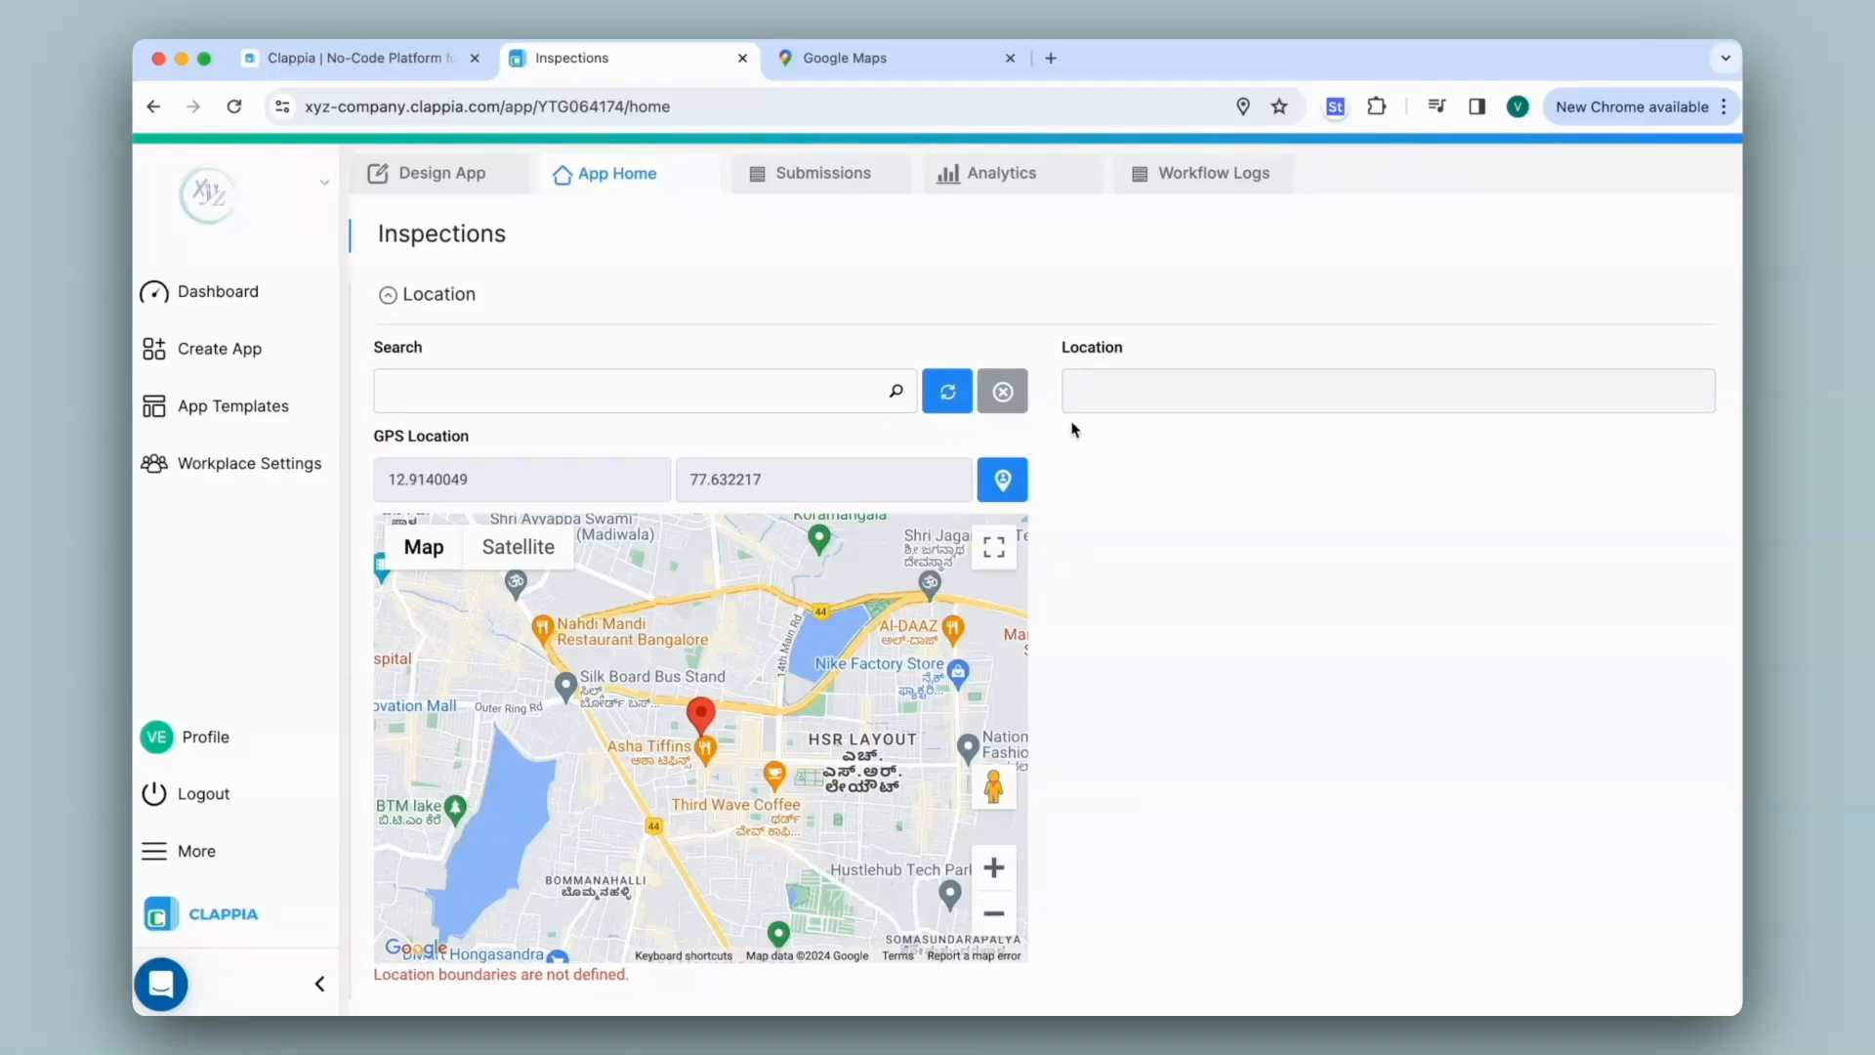
scroll(1029, 577, down, 6)
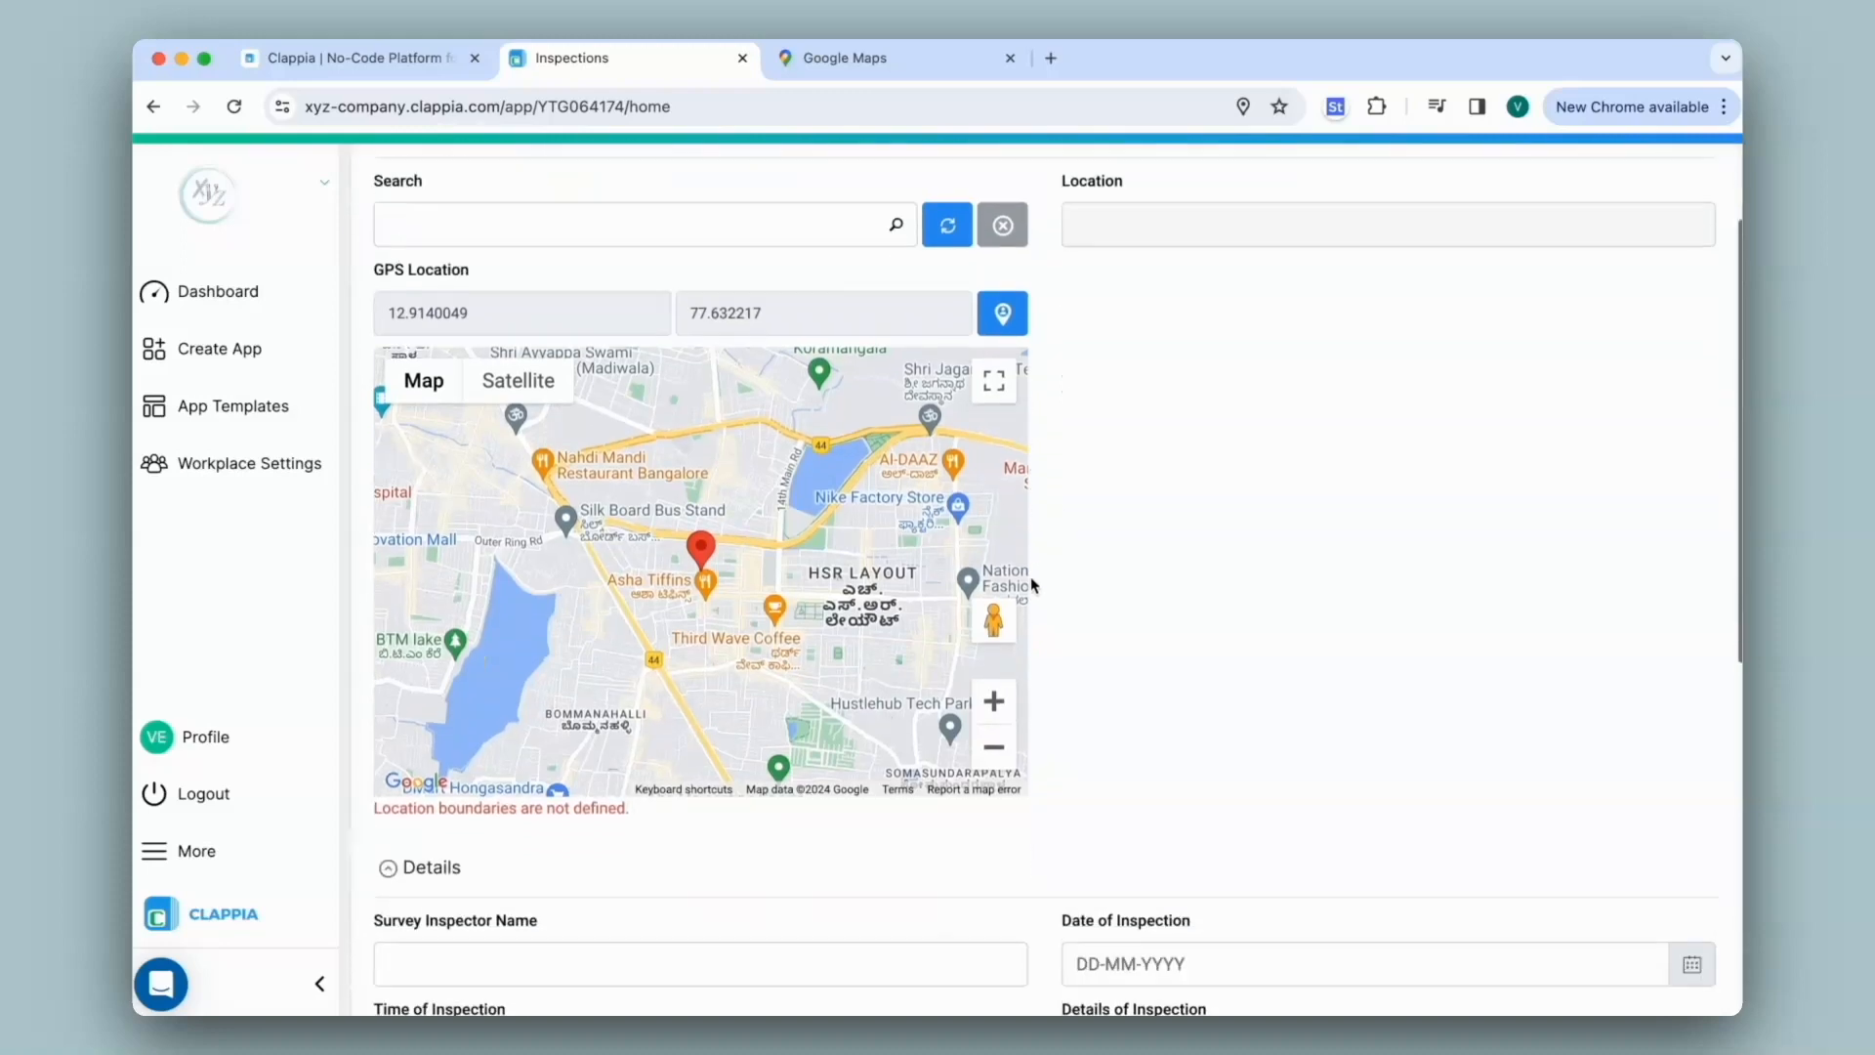
scroll(1030, 576, down, 3)
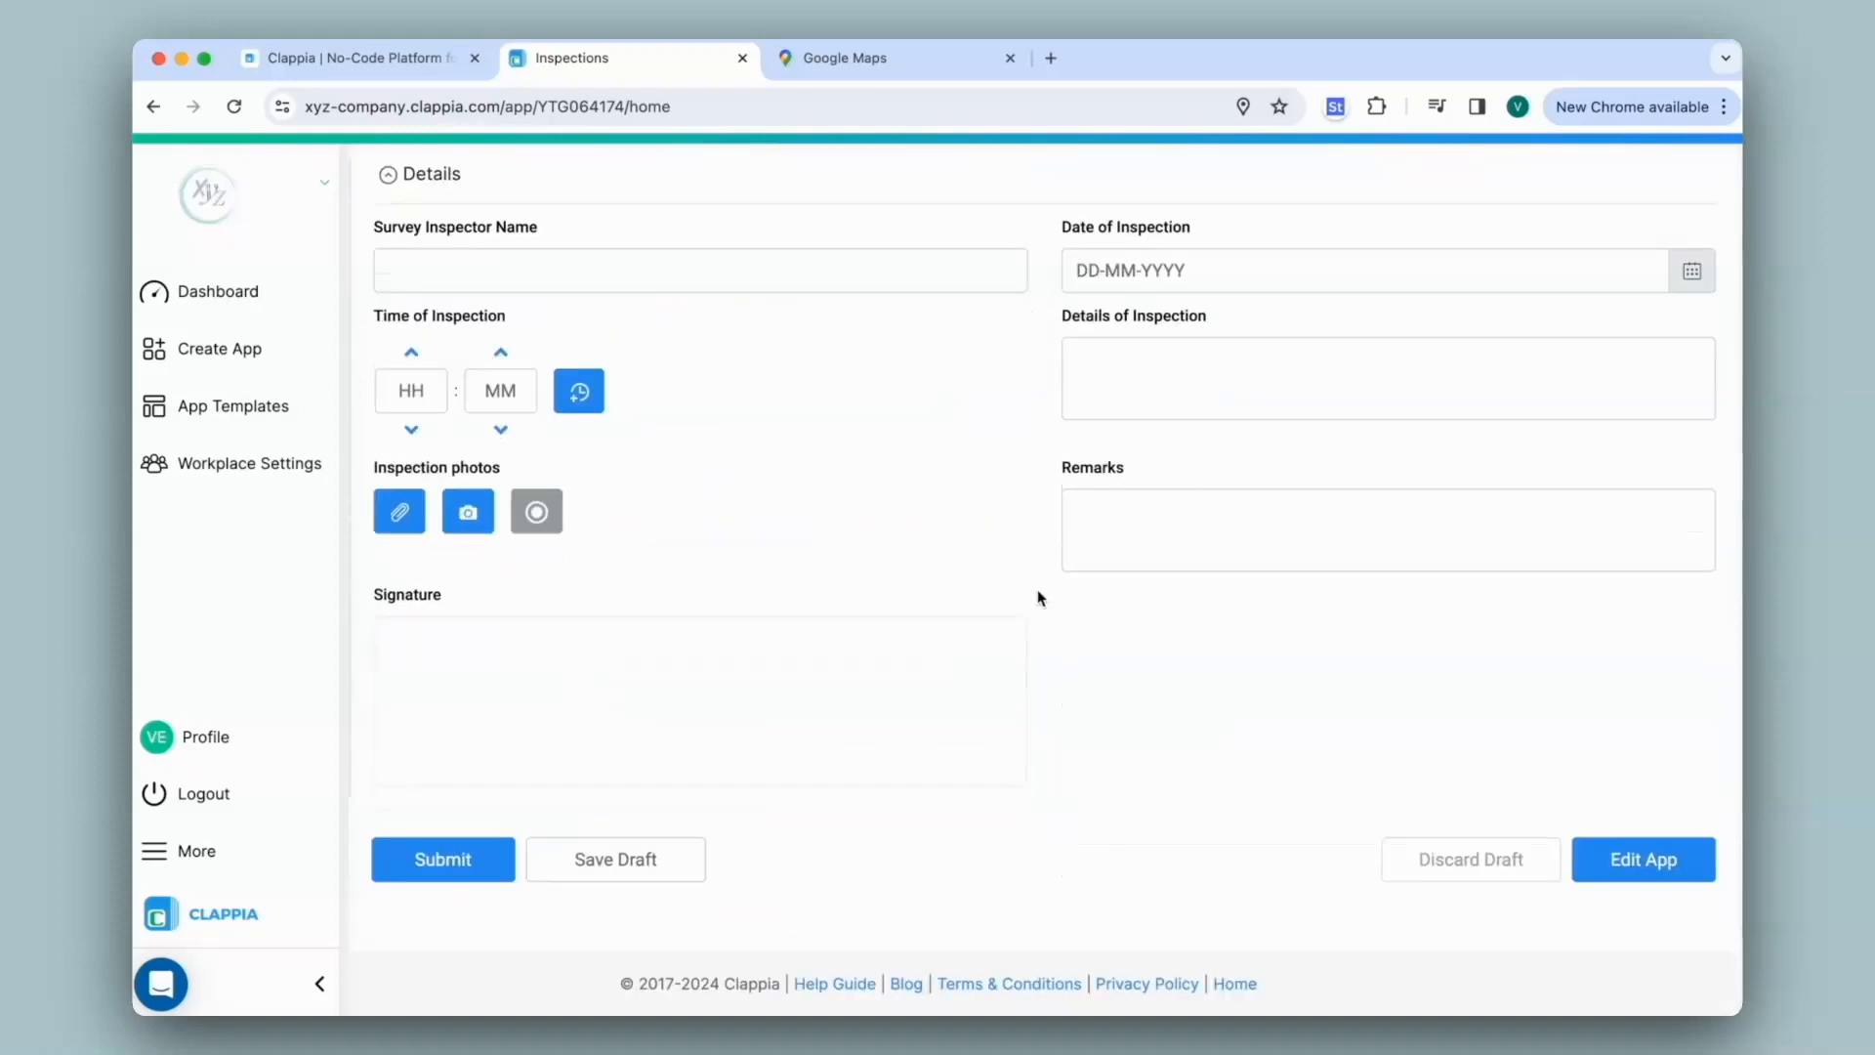
click(486, 857)
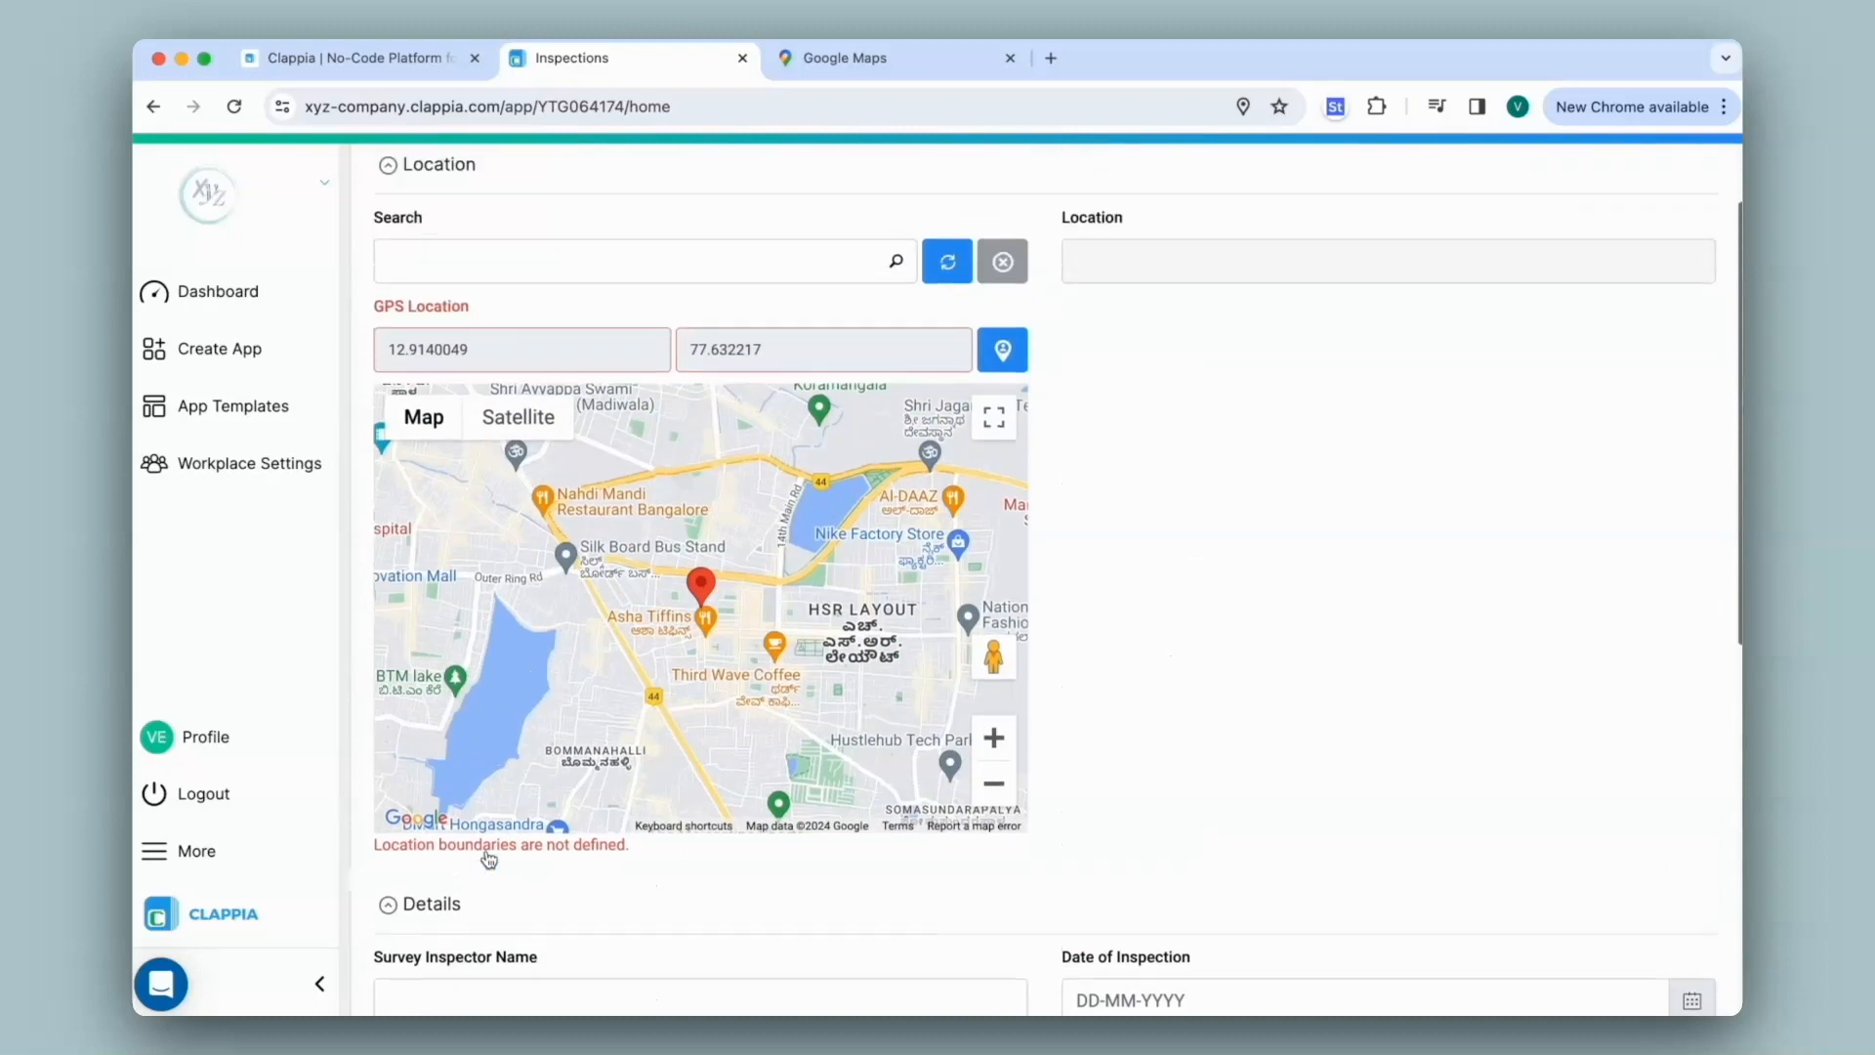
Choose Area 1, sign the pad, and submit the inspection dated 15-04-2024 at 12:33
click(506, 252)
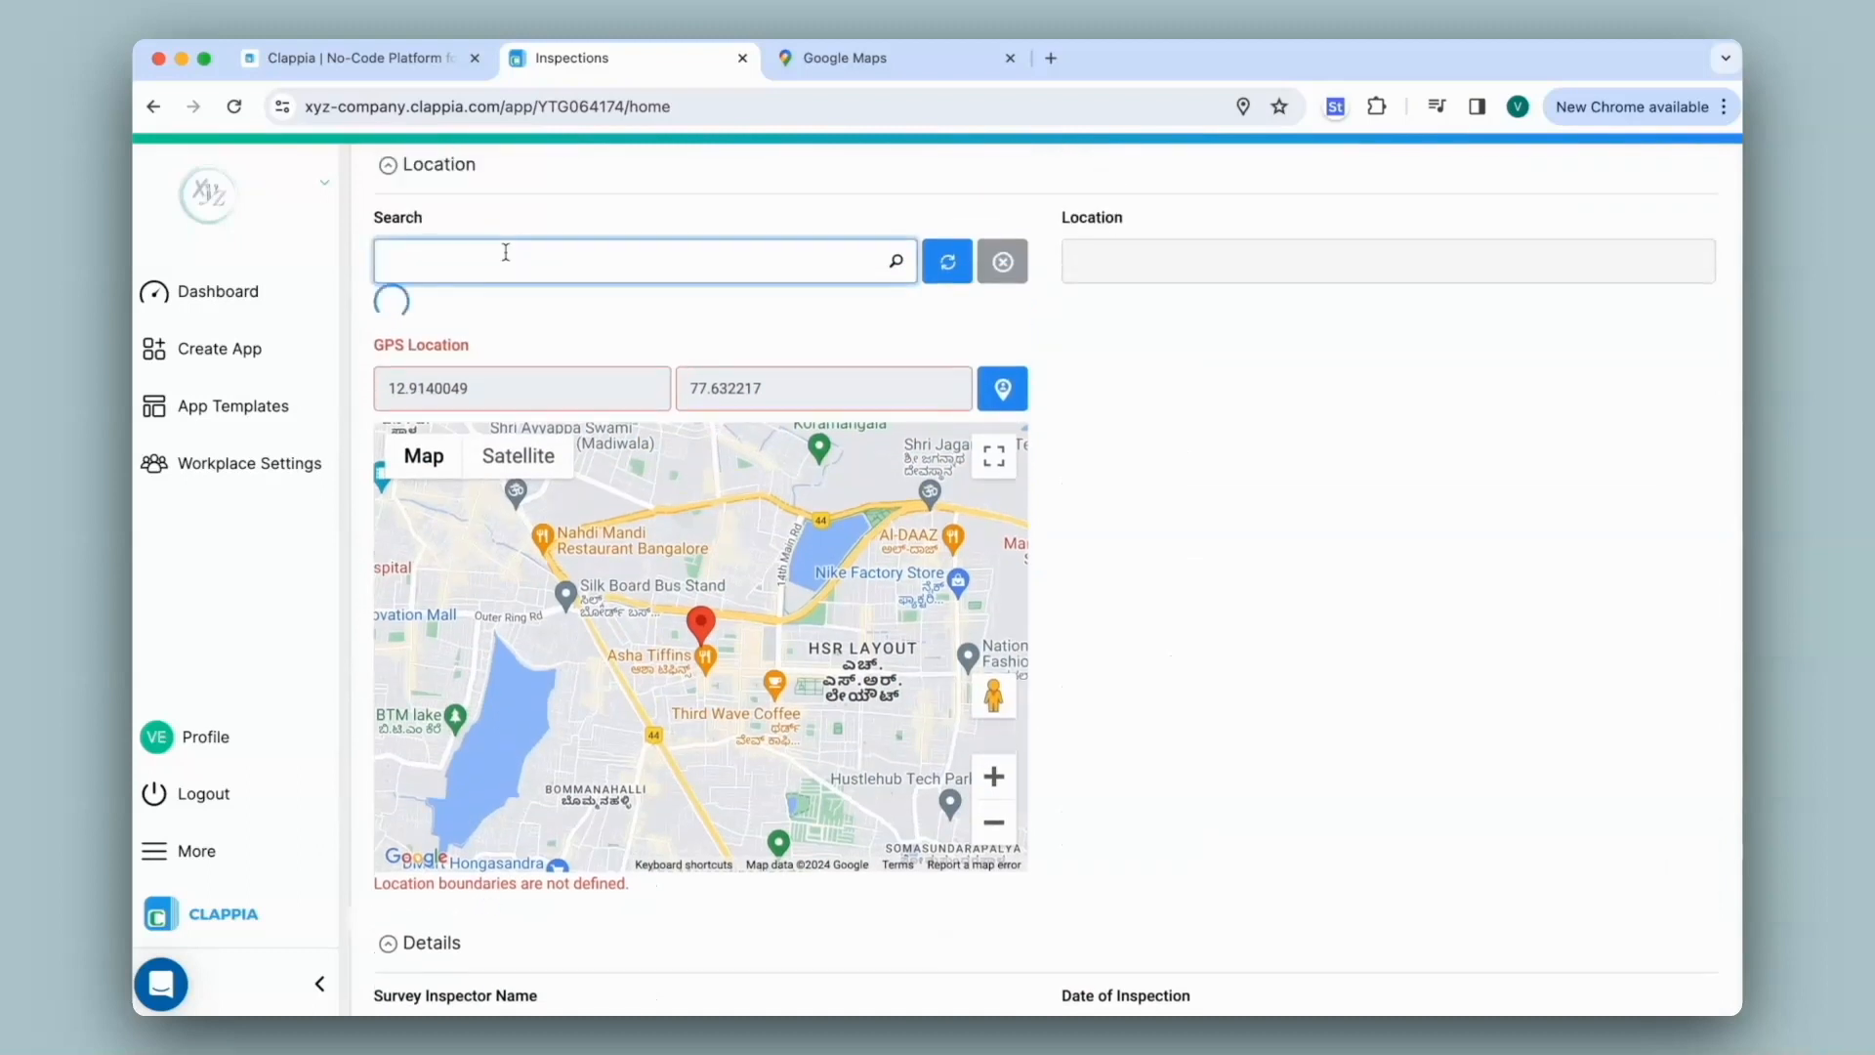
click(490, 407)
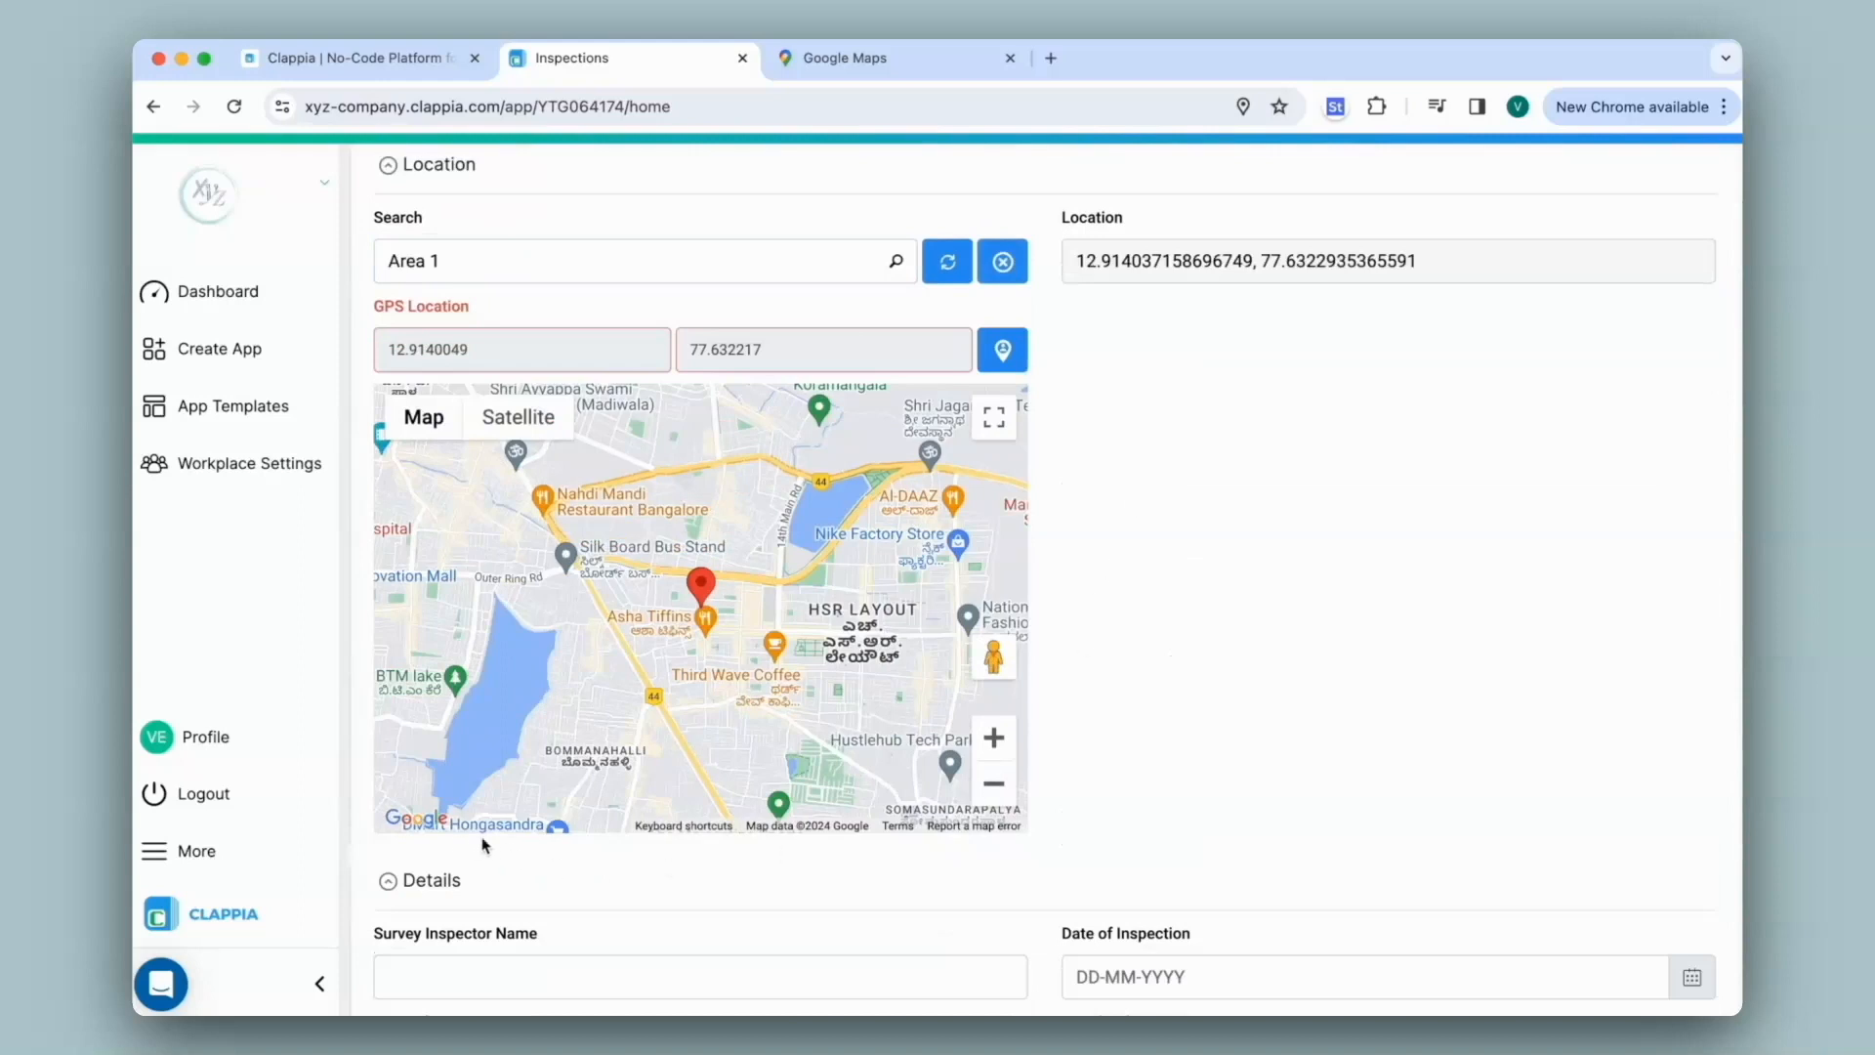
scroll(606, 846, down, 5)
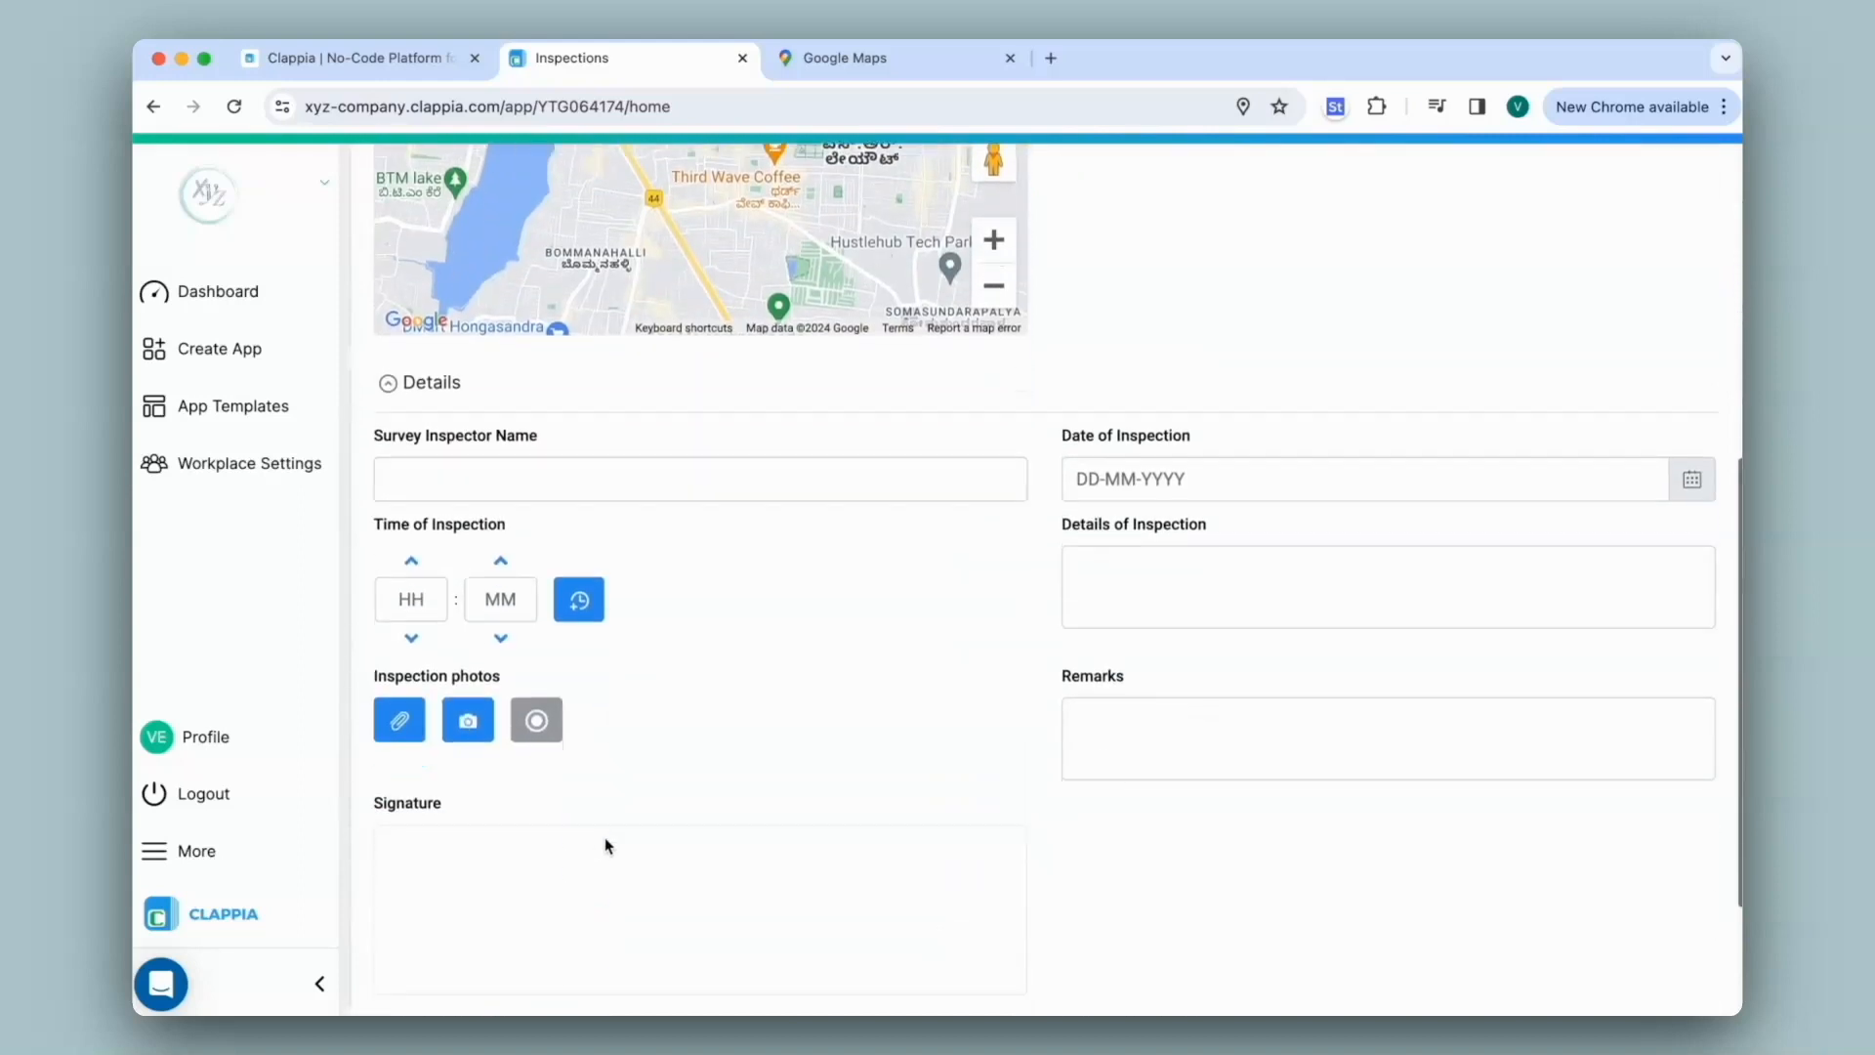
mouse_move(602, 917)
mouse_down()
mouse_move(616, 938)
mouse_move(769, 873)
mouse_up()
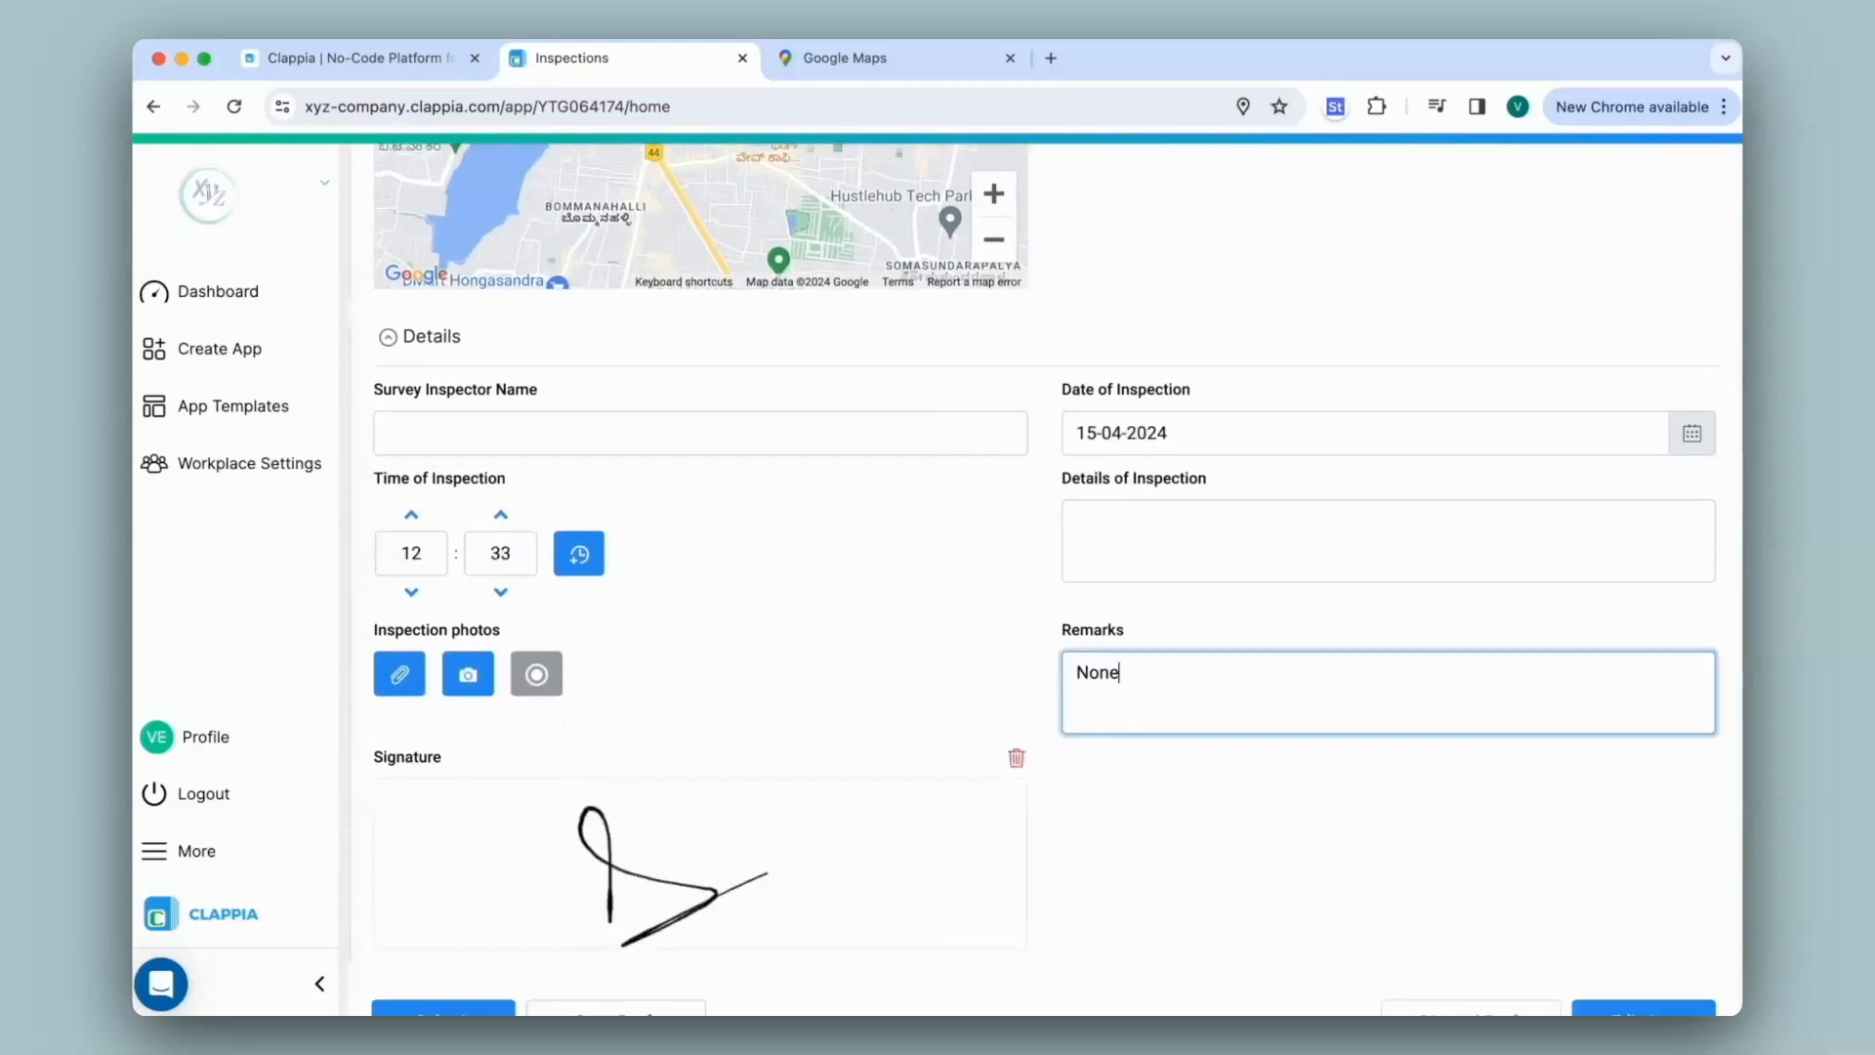
scroll(435, 909, down, 3)
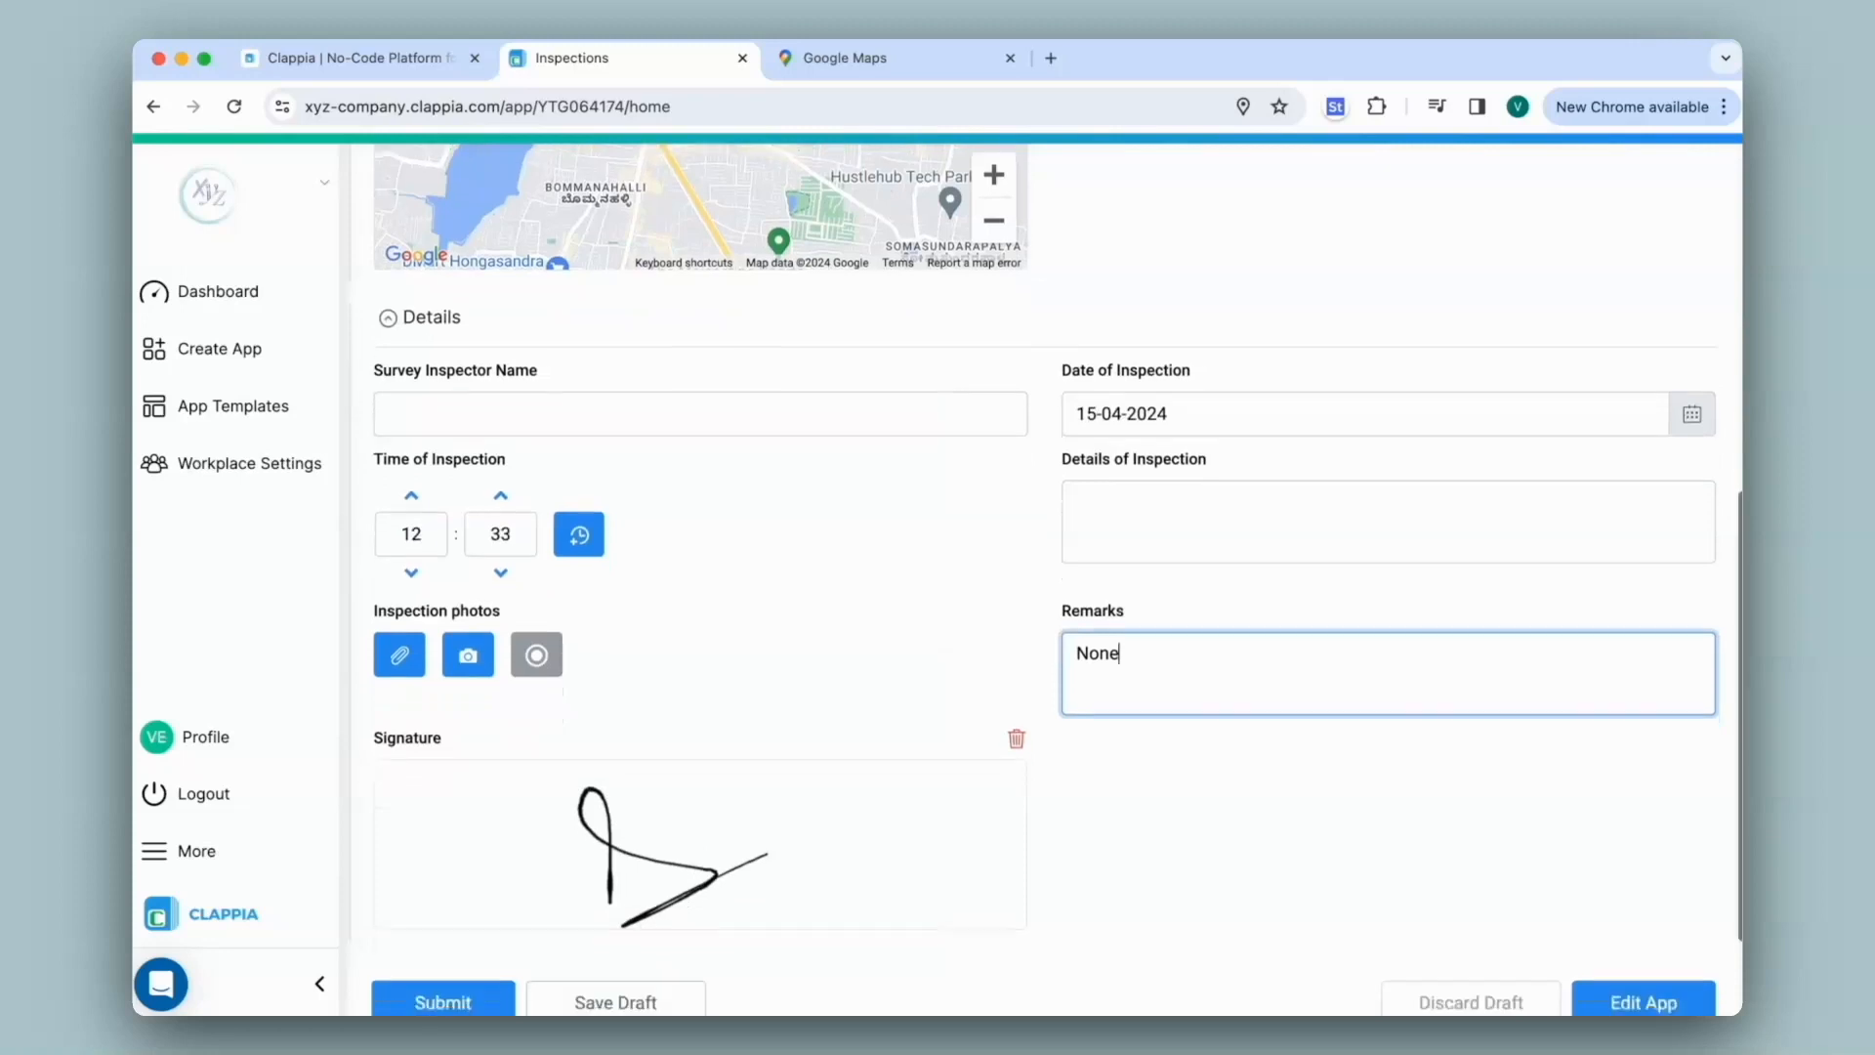
click(435, 891)
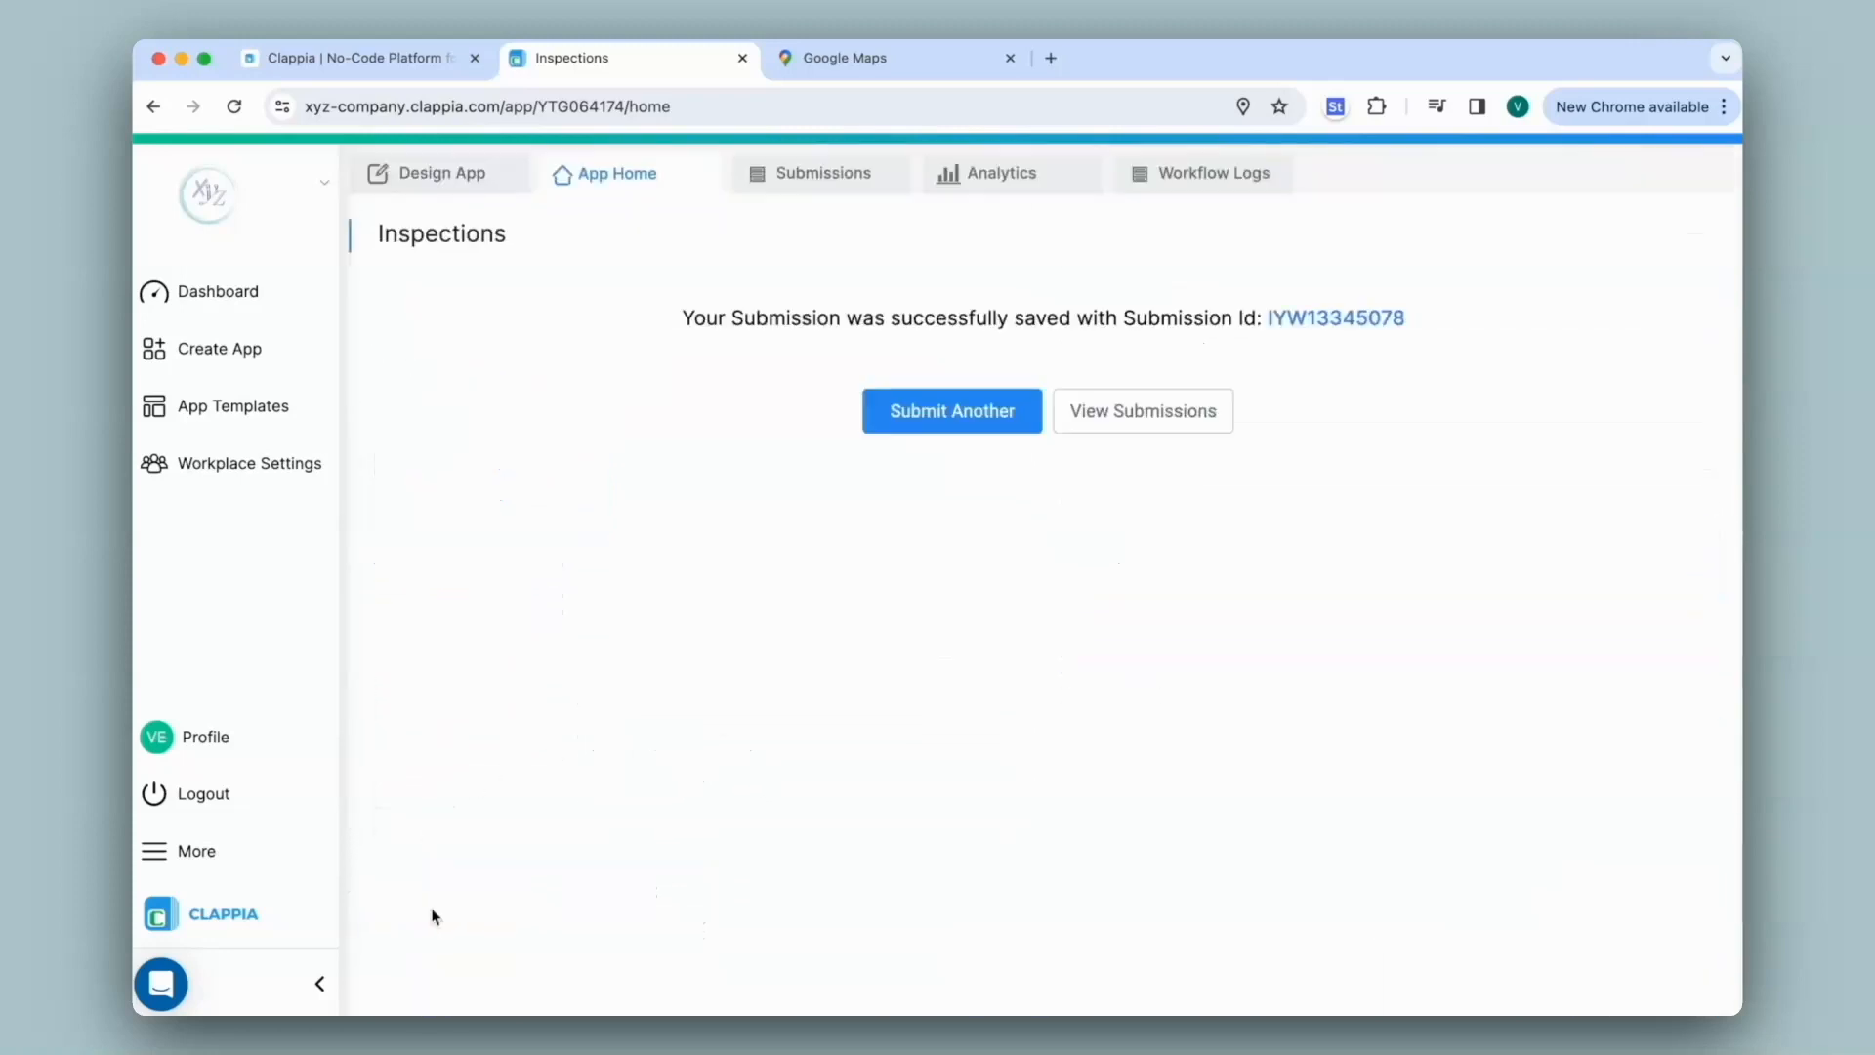
Start another inspection entry and choose Area 2 as the area
click(887, 411)
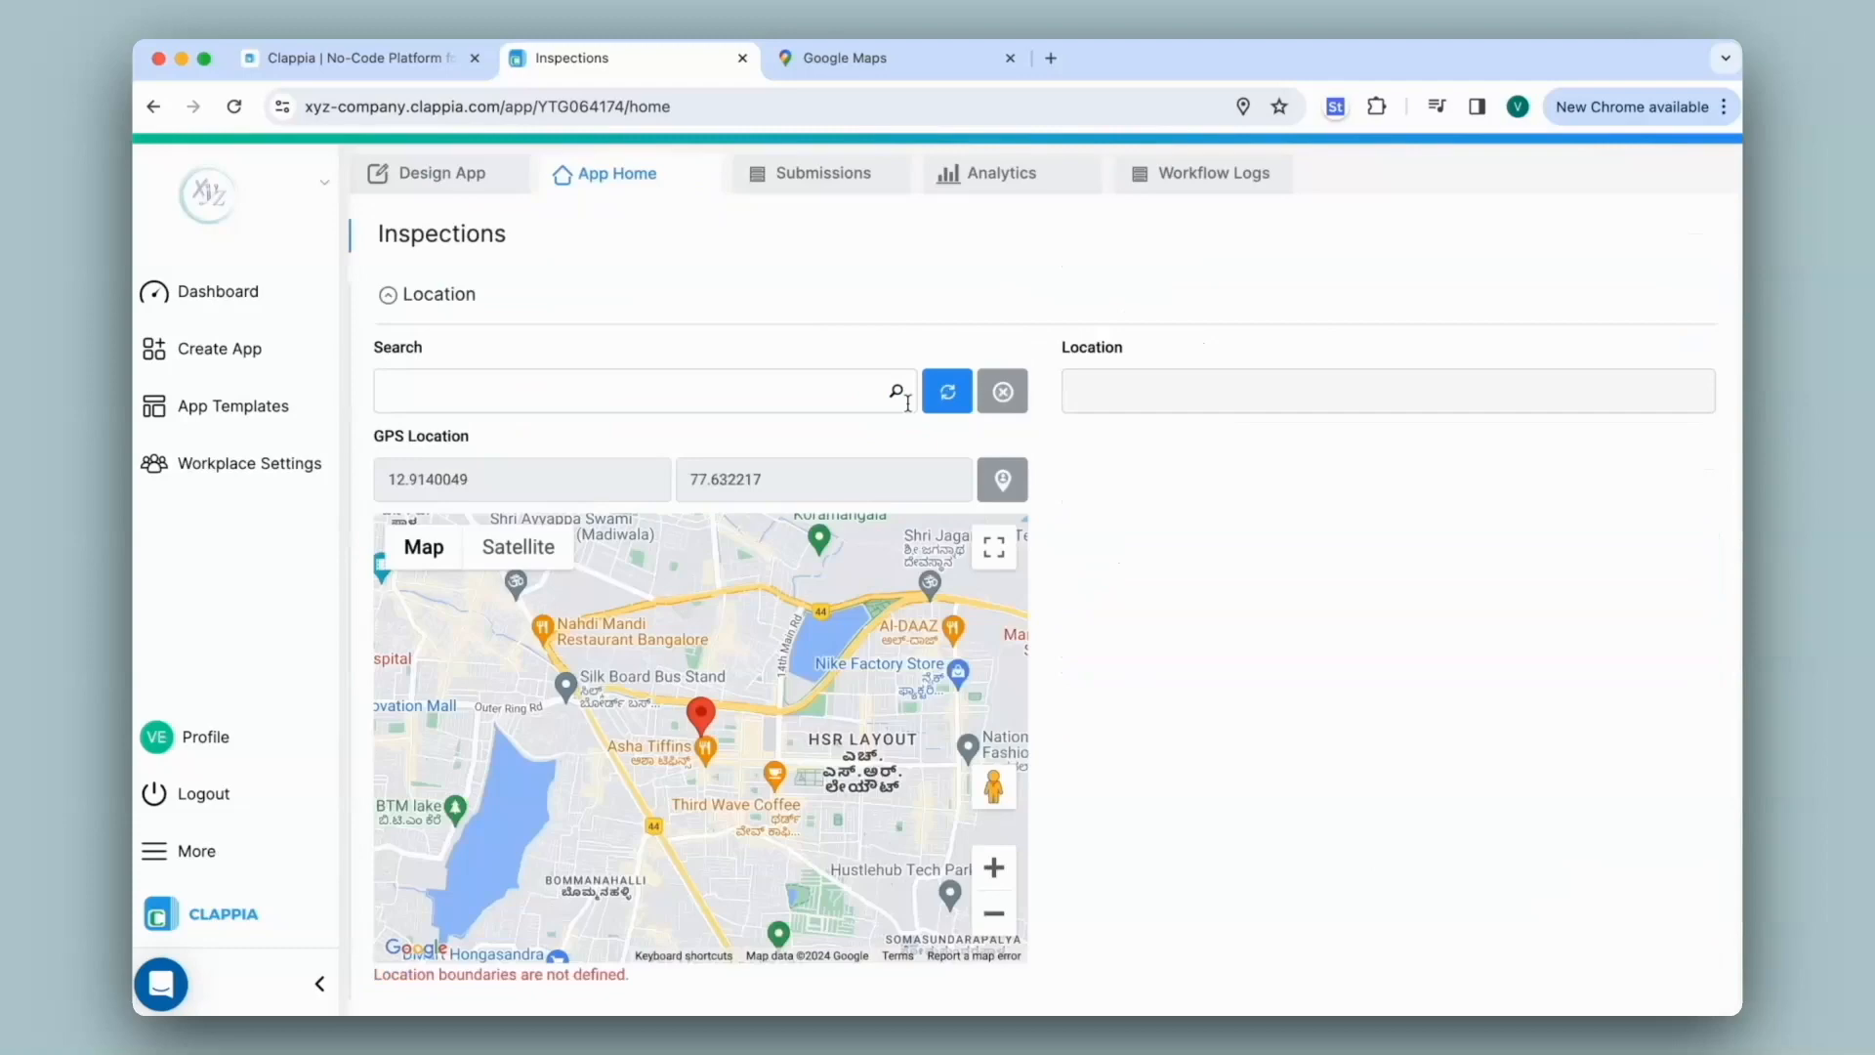
click(824, 398)
click(560, 488)
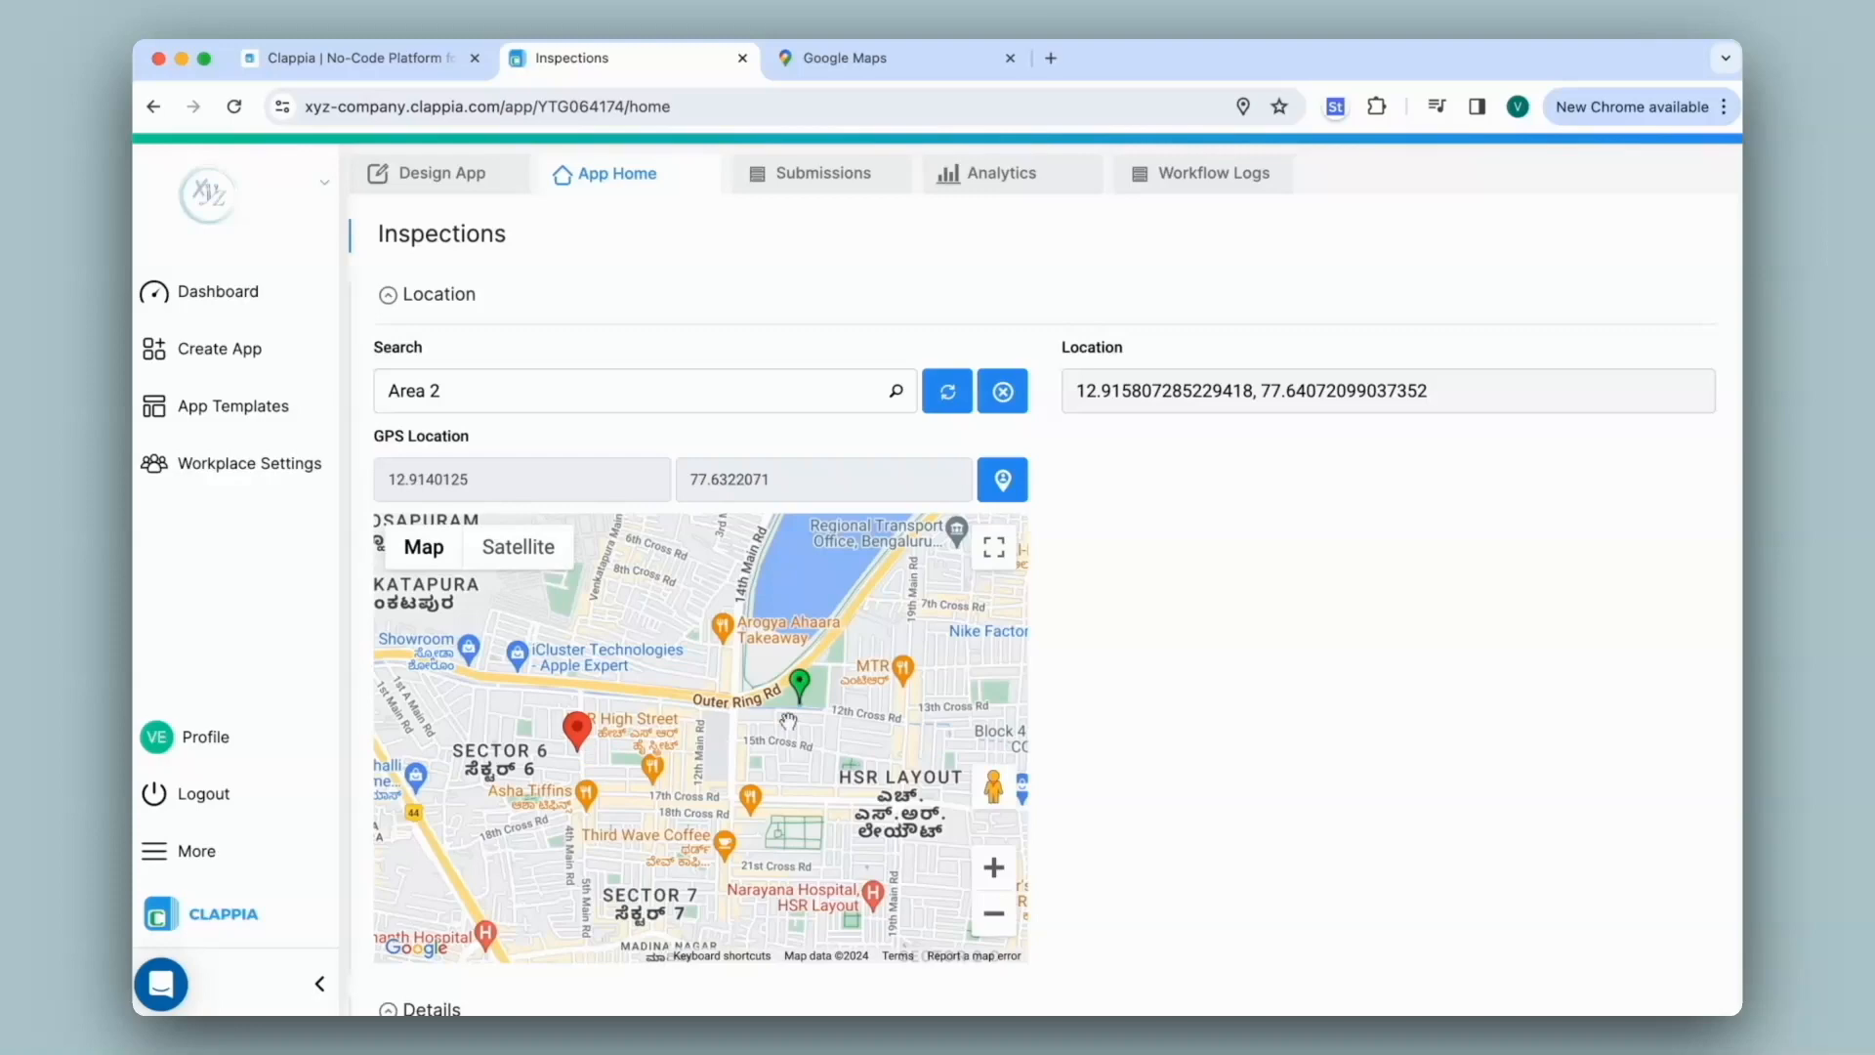
scroll(1101, 787, down, 10)
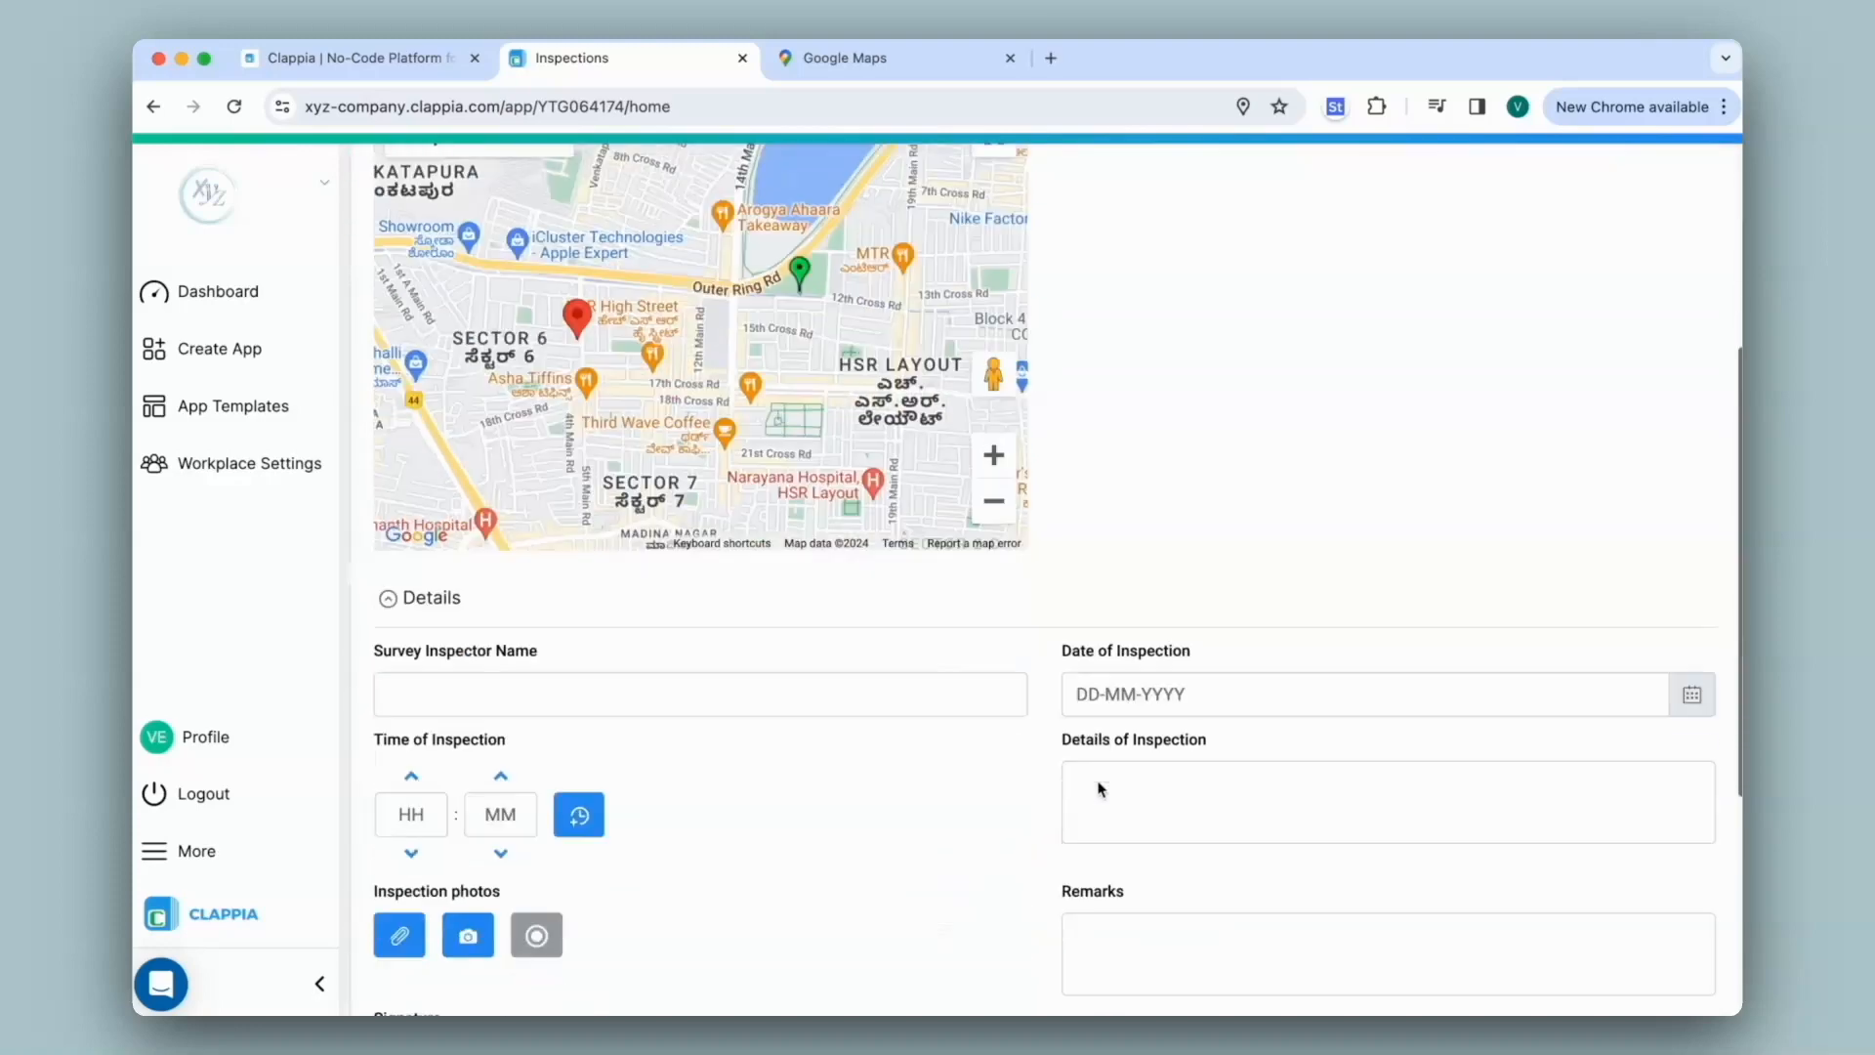
scroll(457, 904, up, 7)
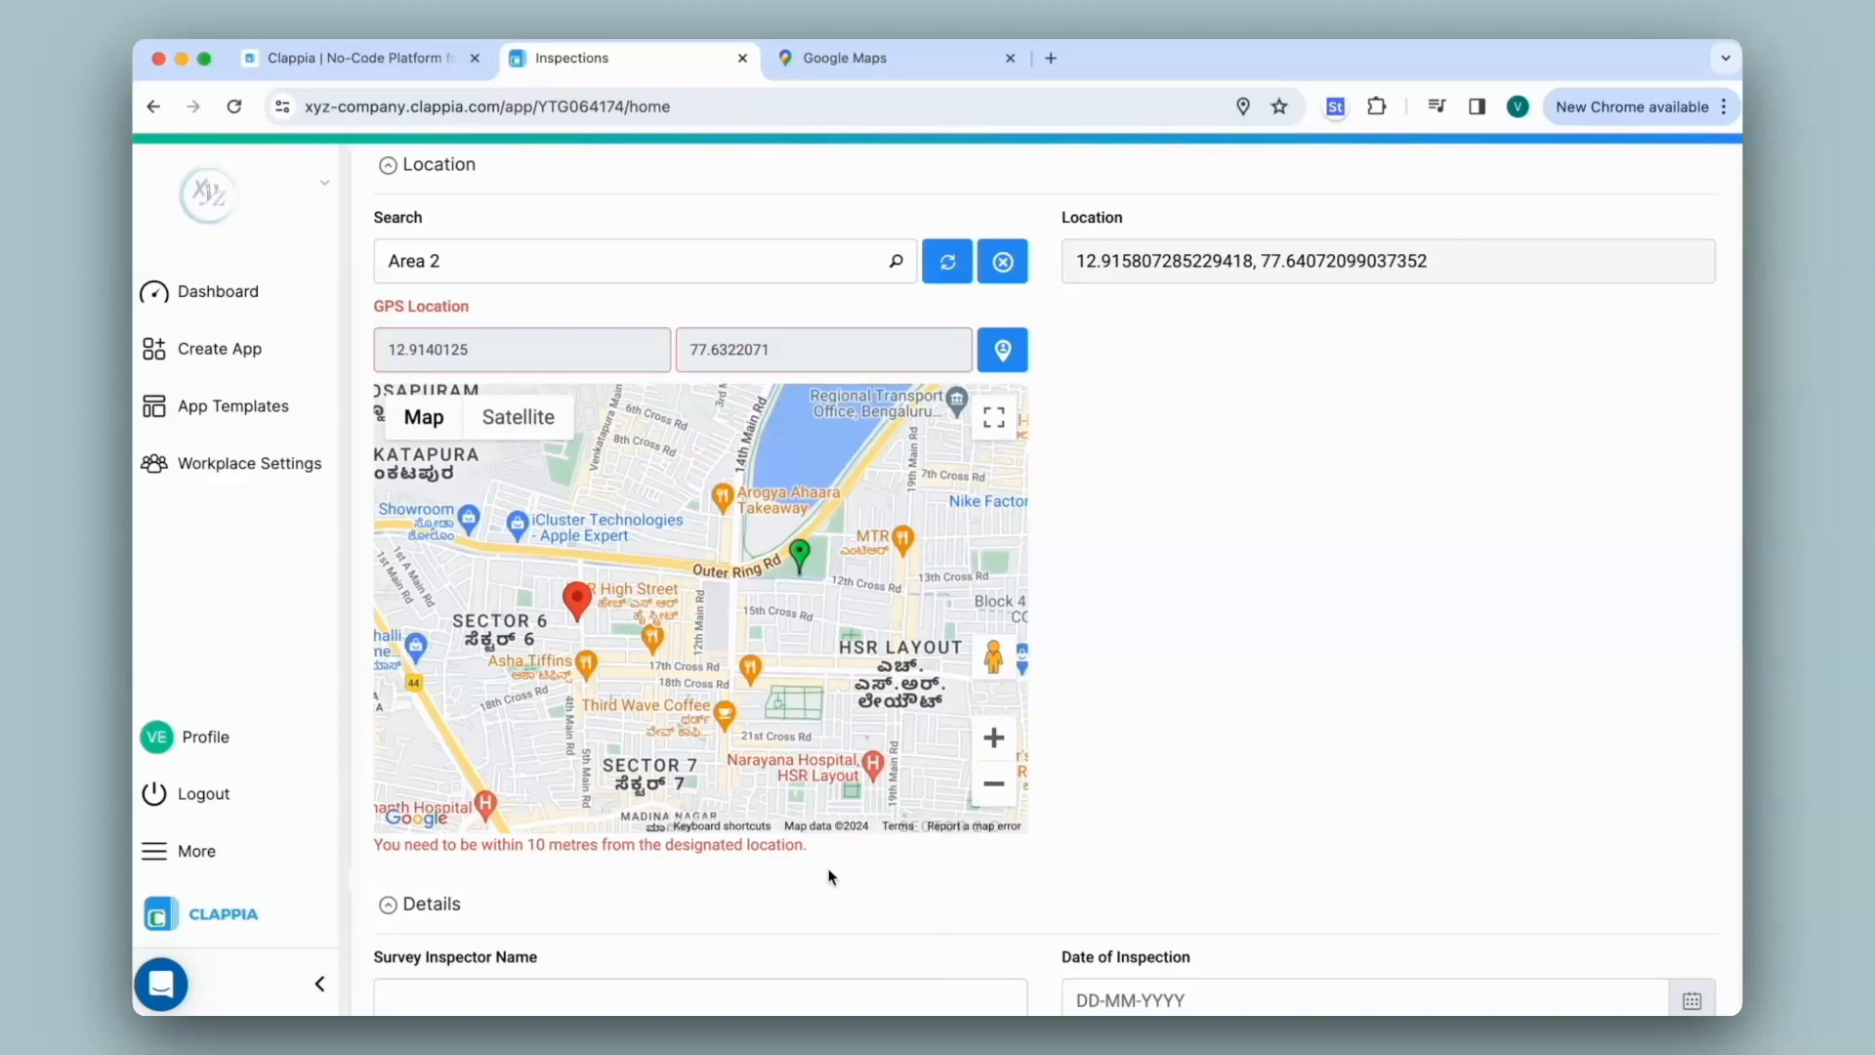
Replace the area with Area 3 and attempt submission, triggering the 10-metre warning
click(482, 254)
click(1000, 269)
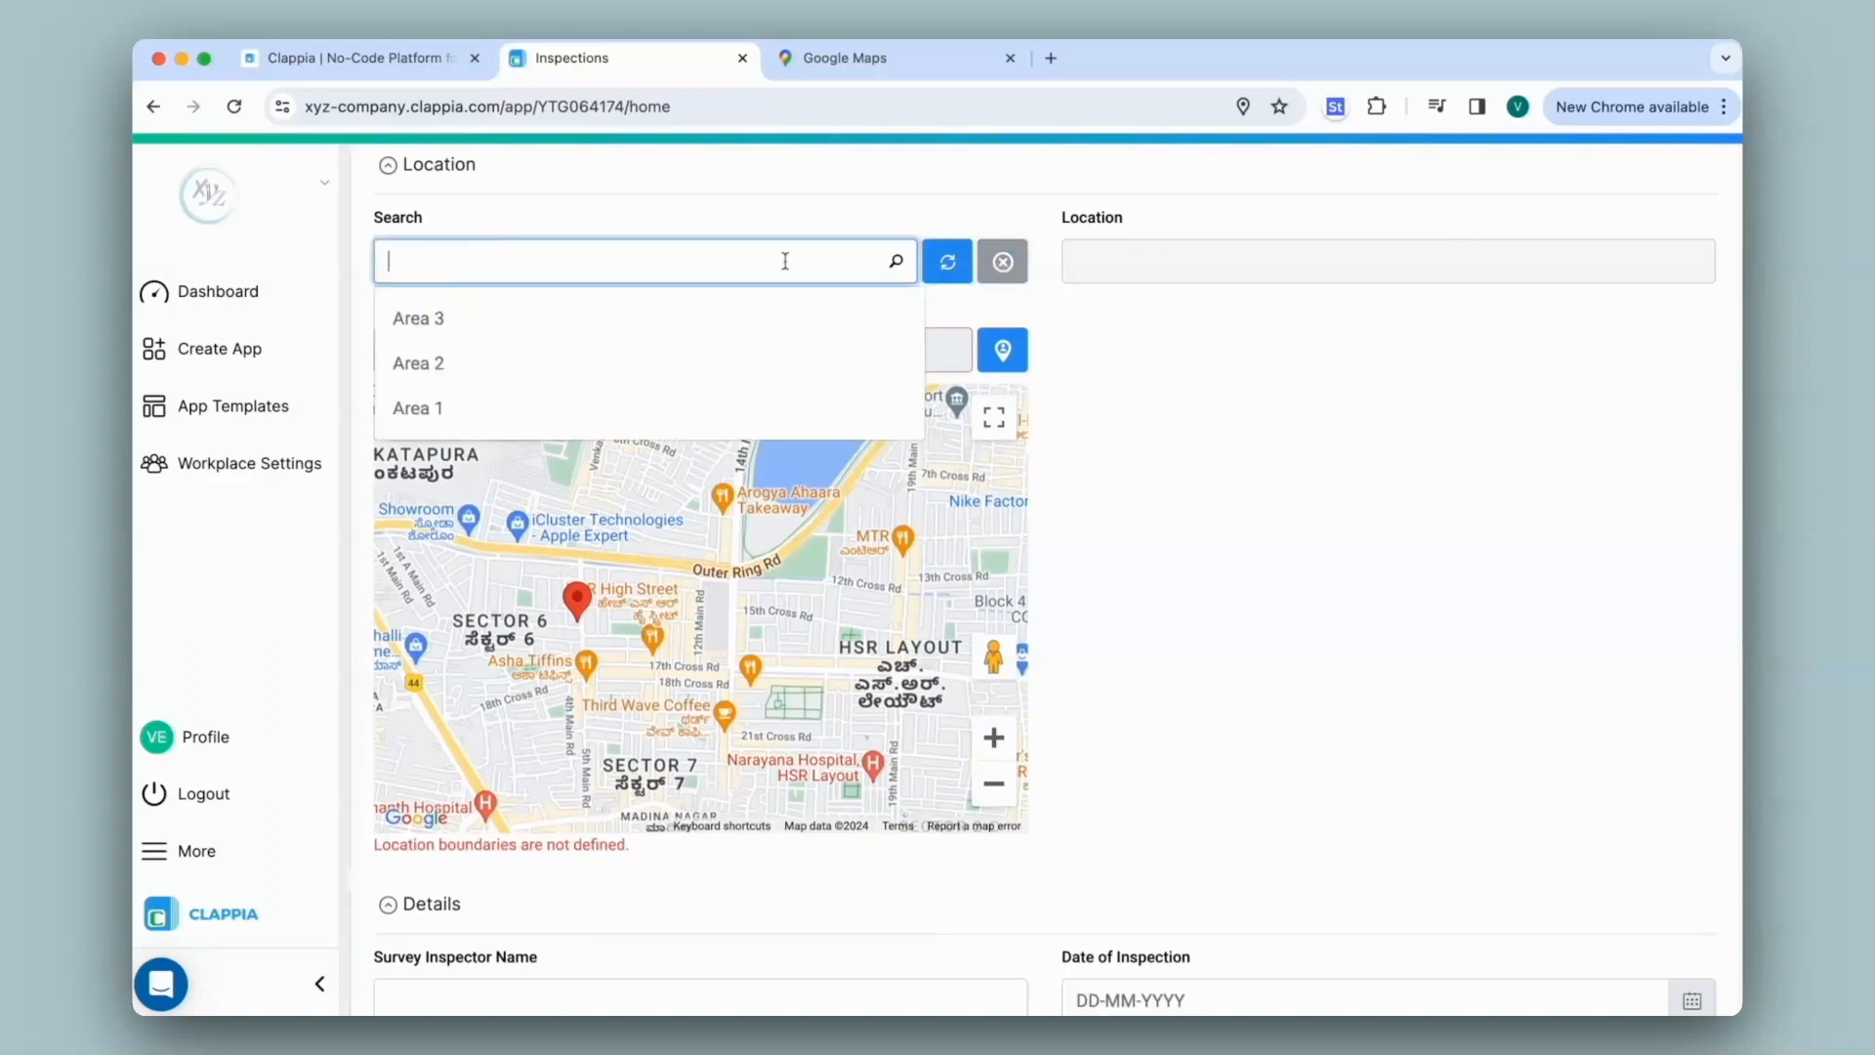
click(625, 317)
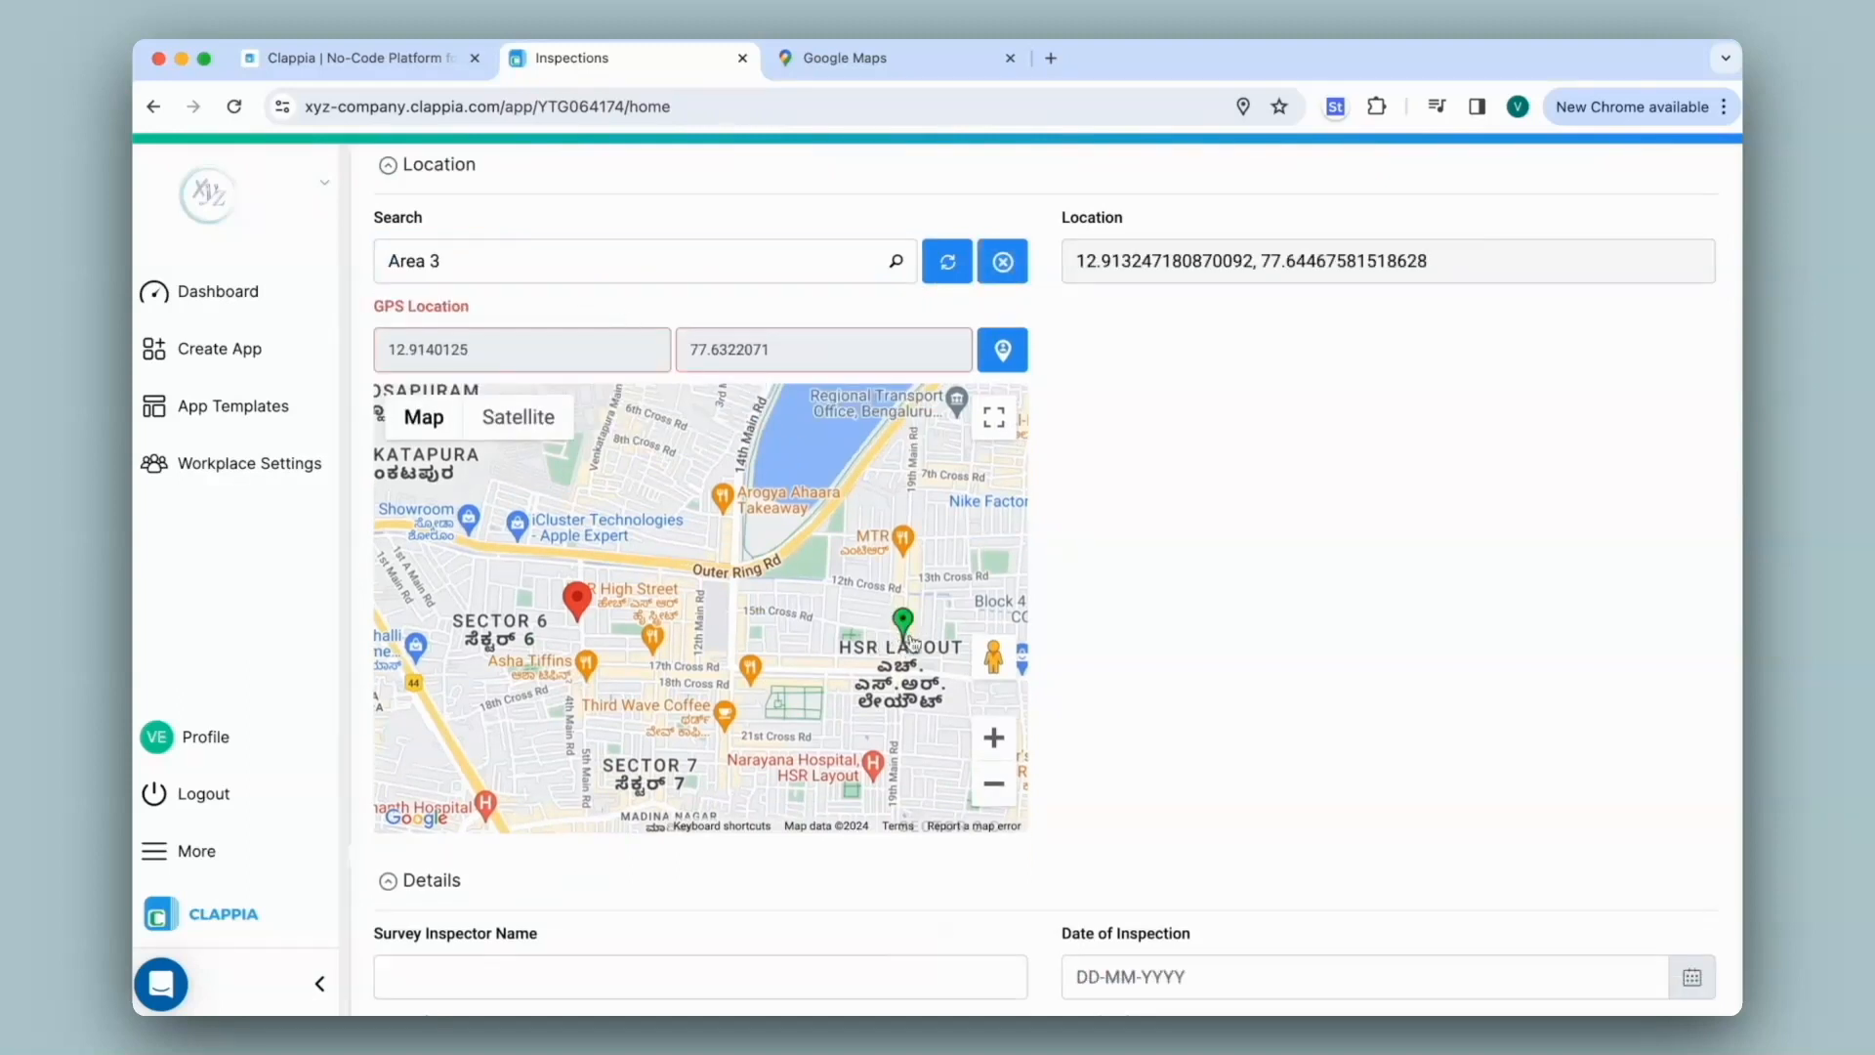
scroll(586, 610, down, 8)
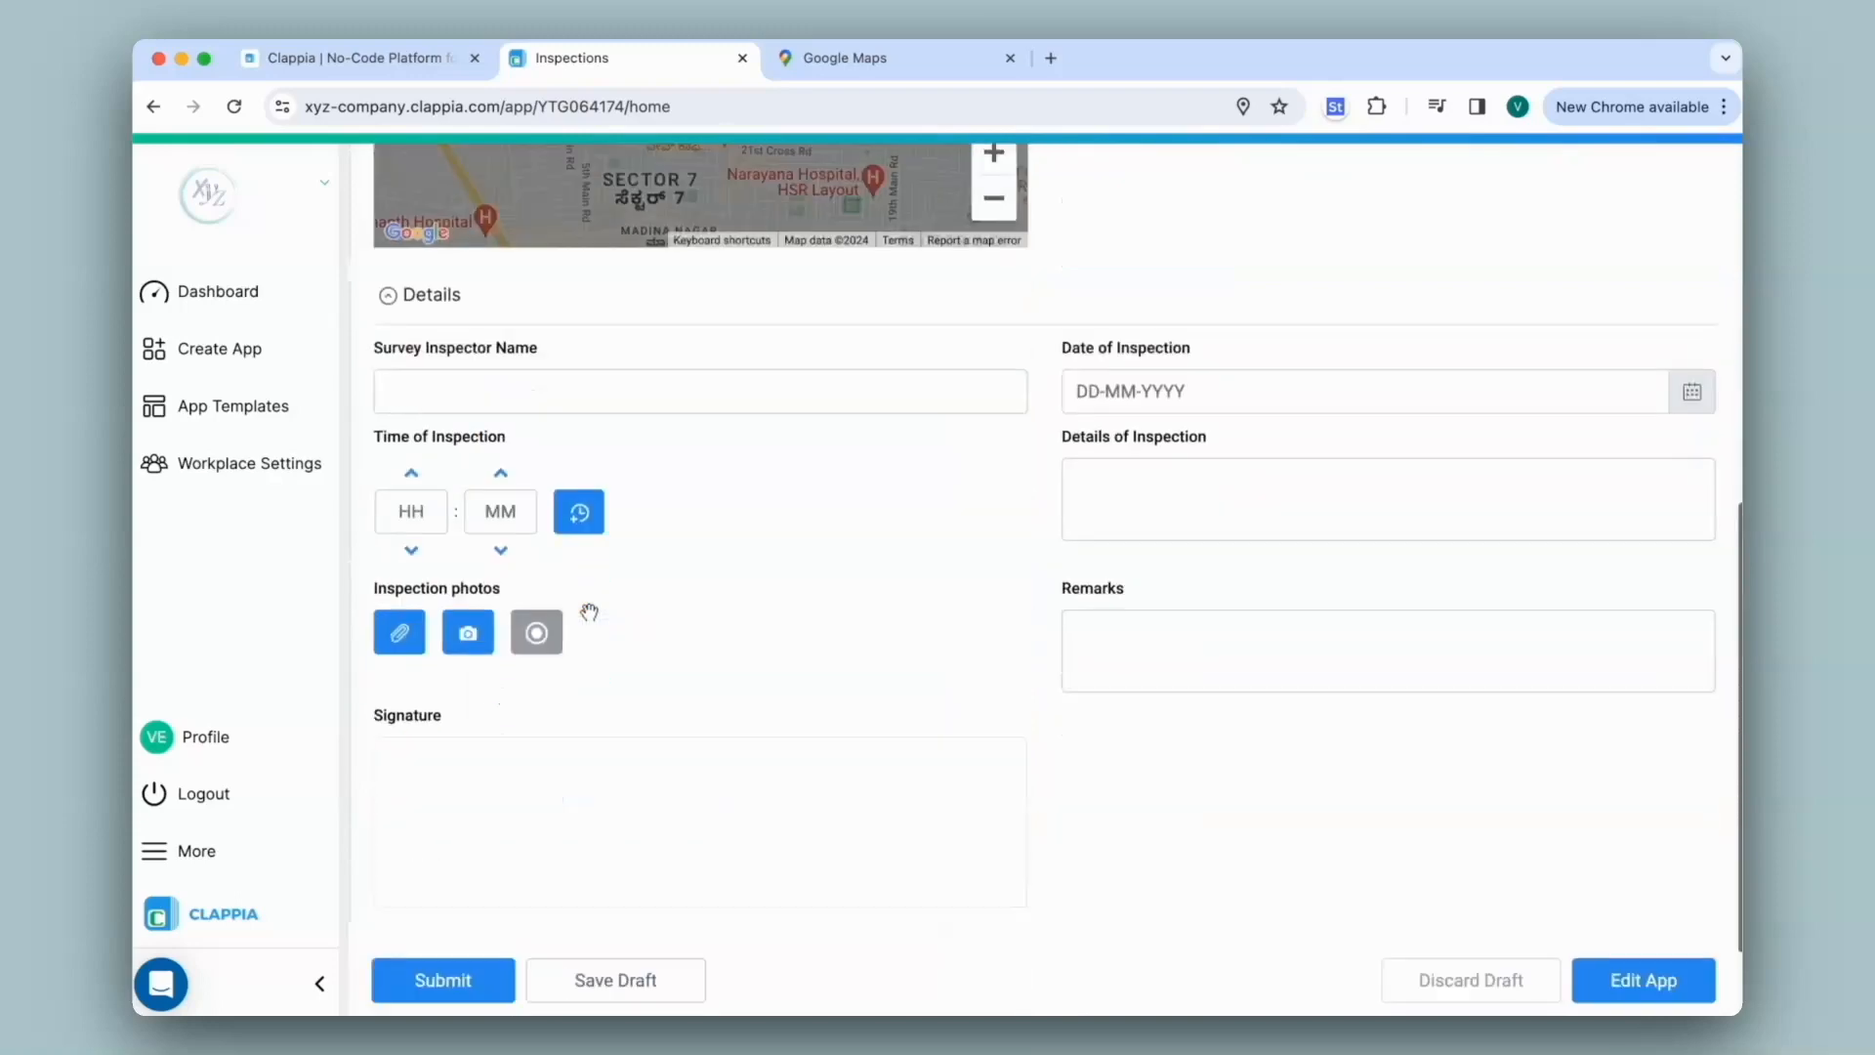
click(459, 860)
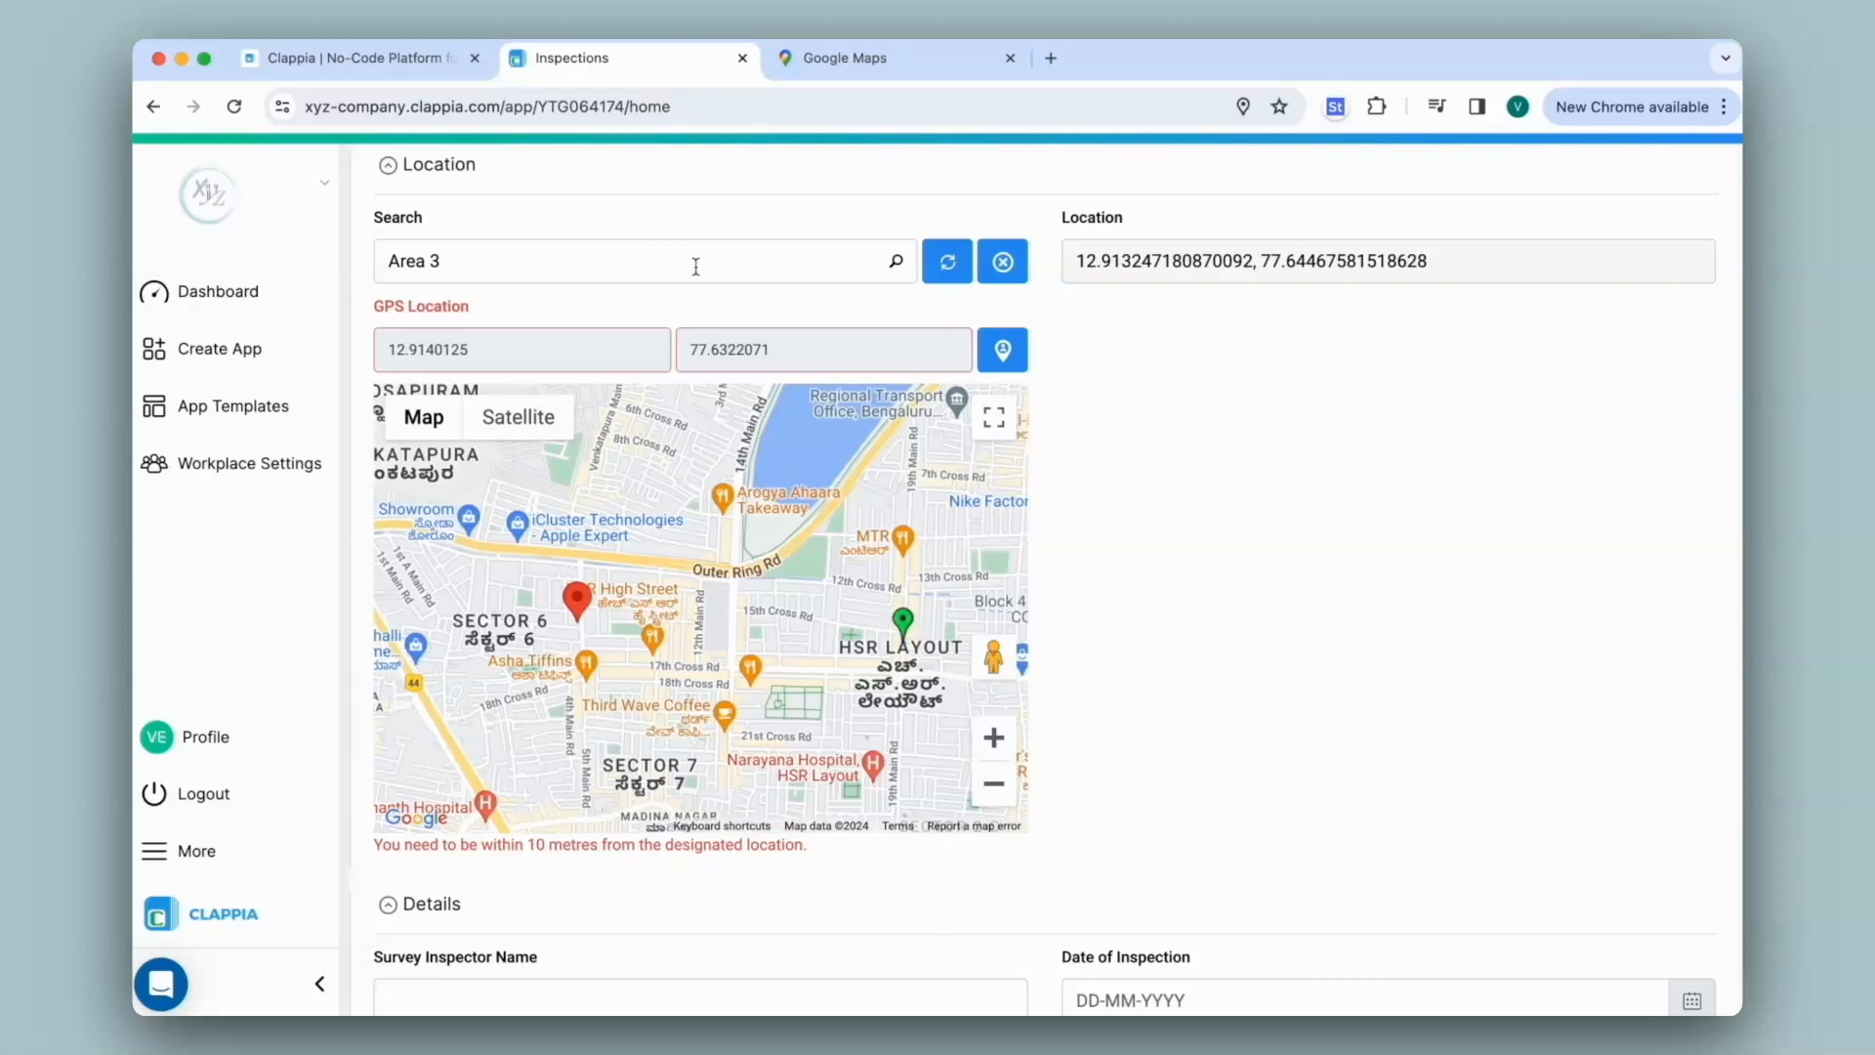
scroll(696, 266, up, 3)
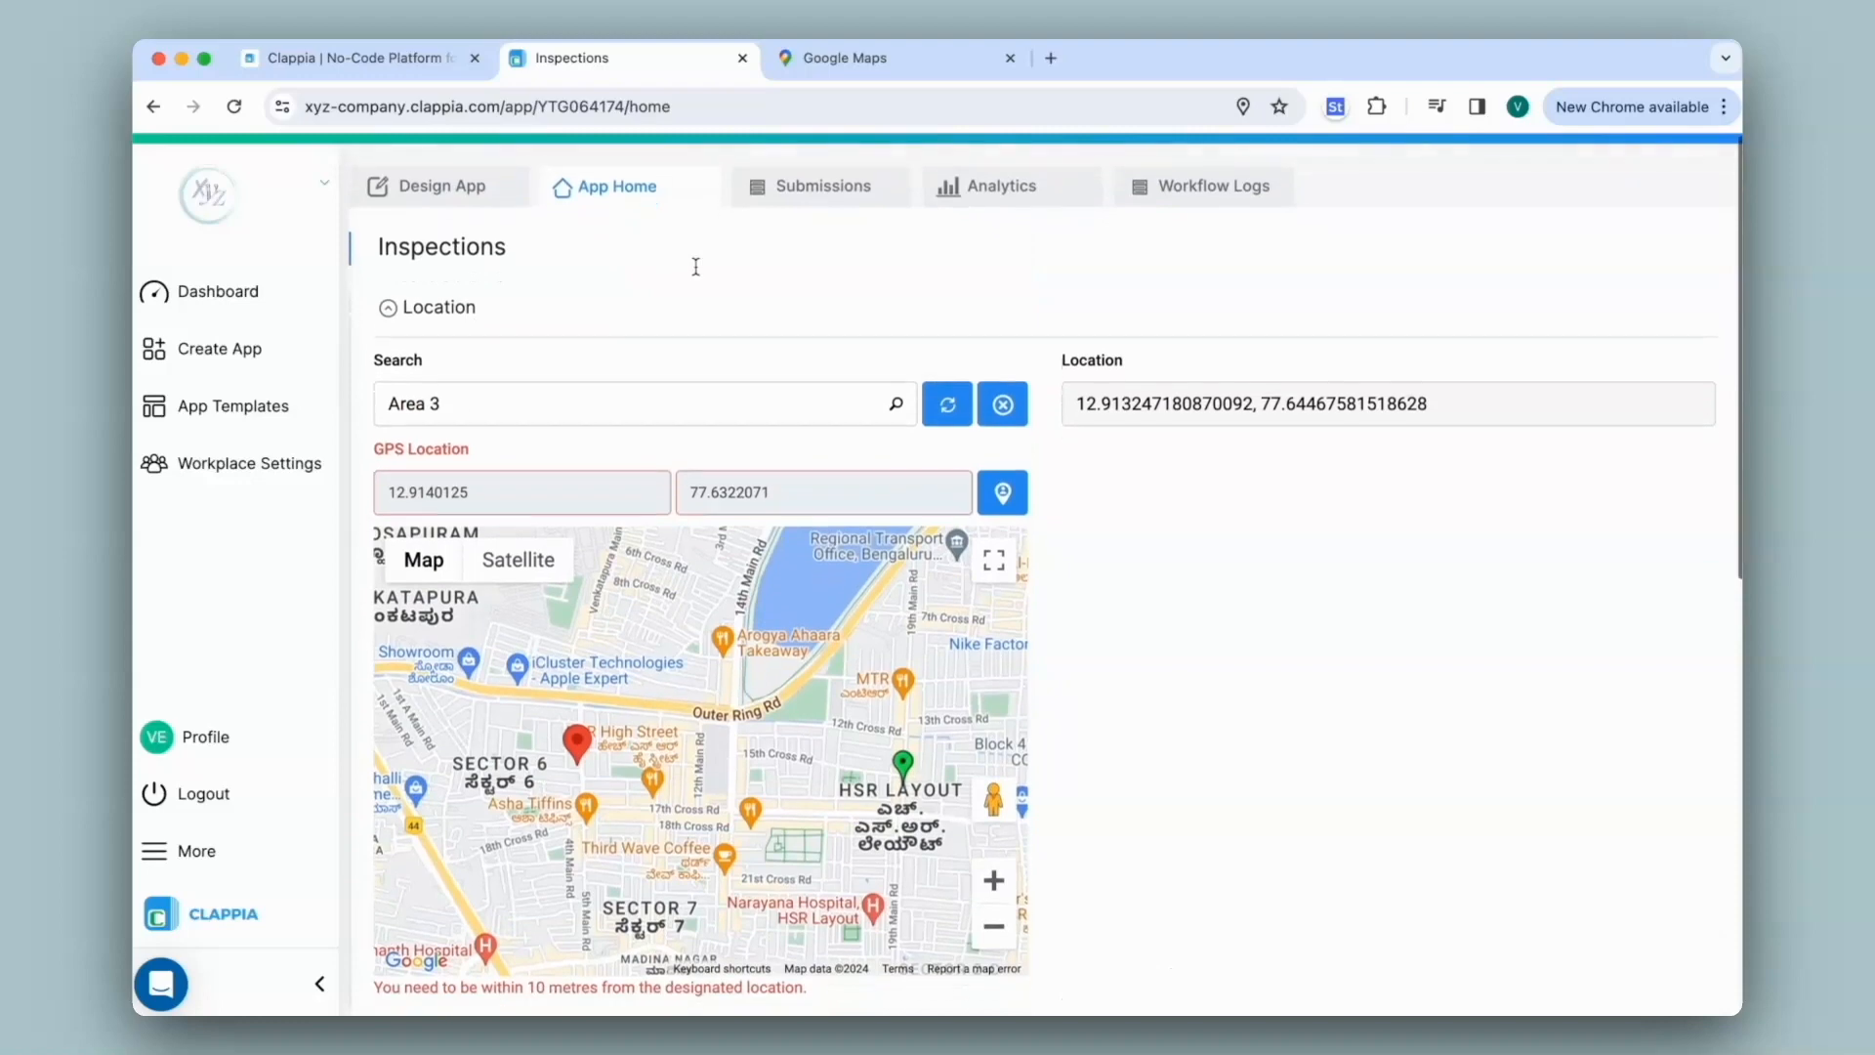
Switch to the Design App tab to view the GPS Location geofencing settings
click(433, 192)
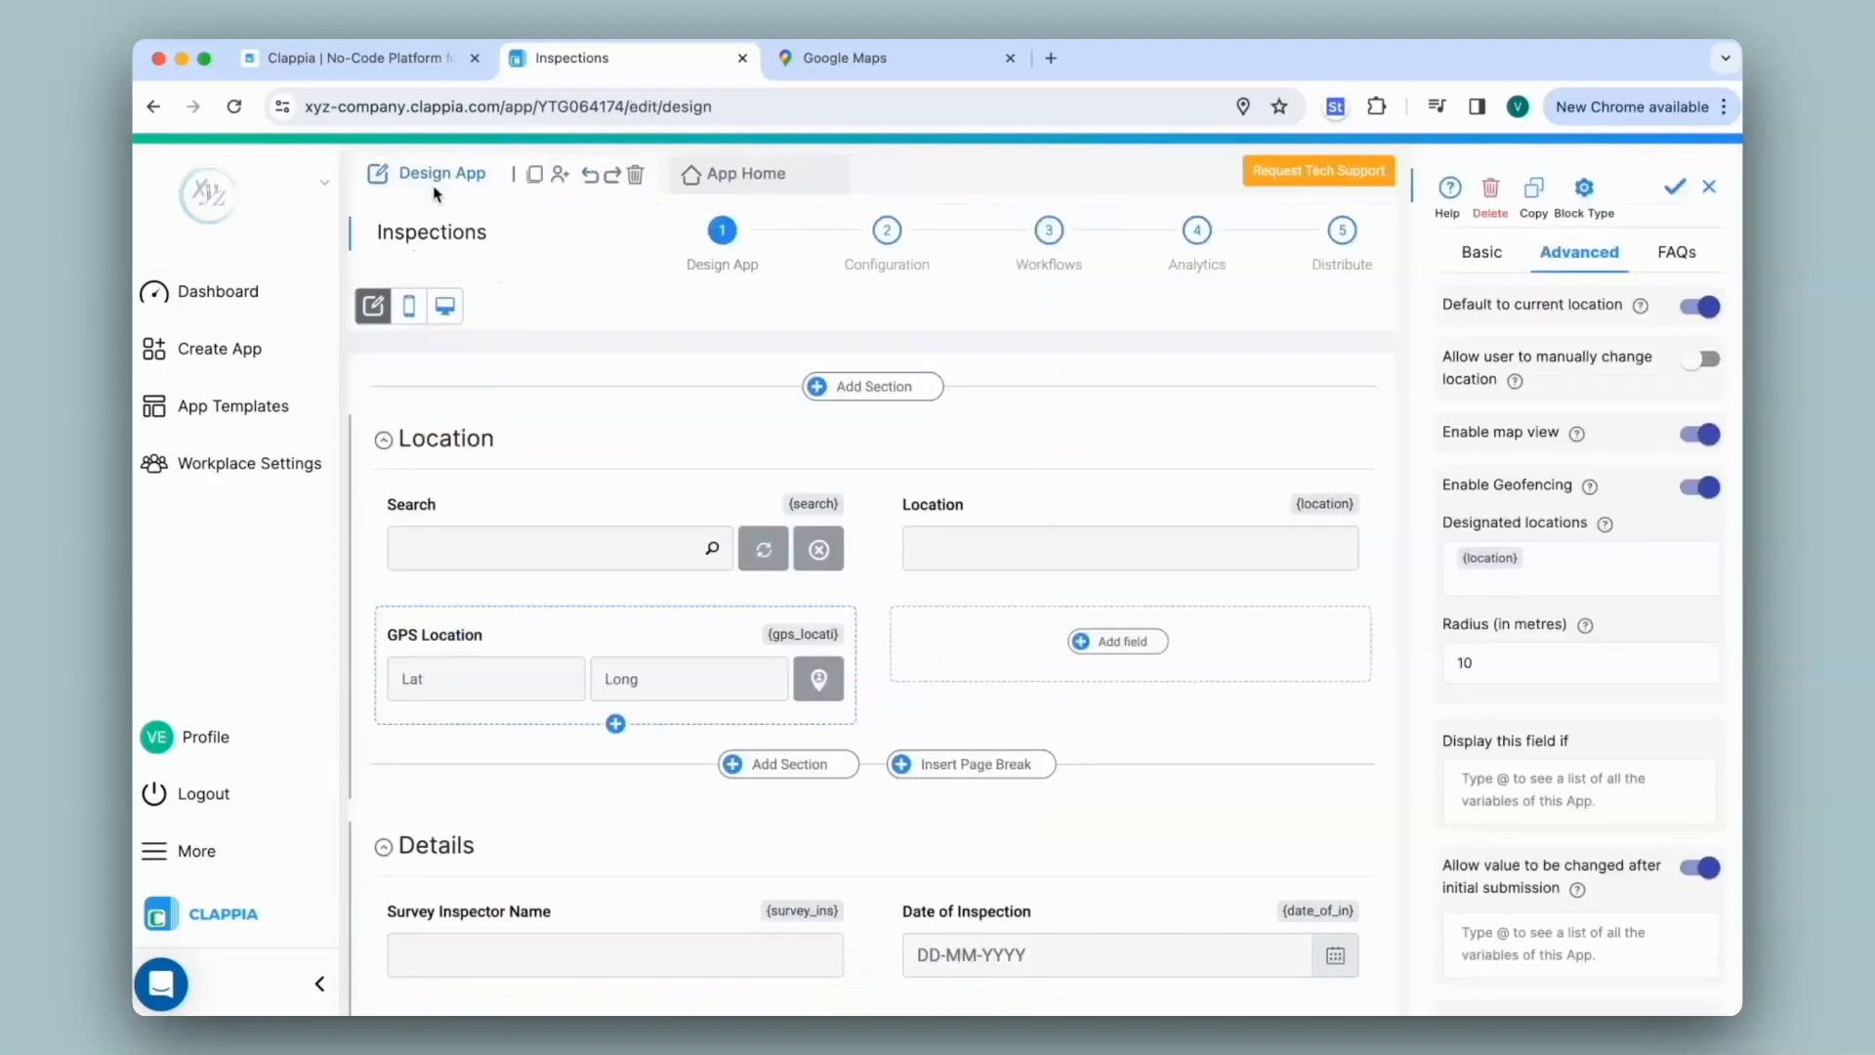